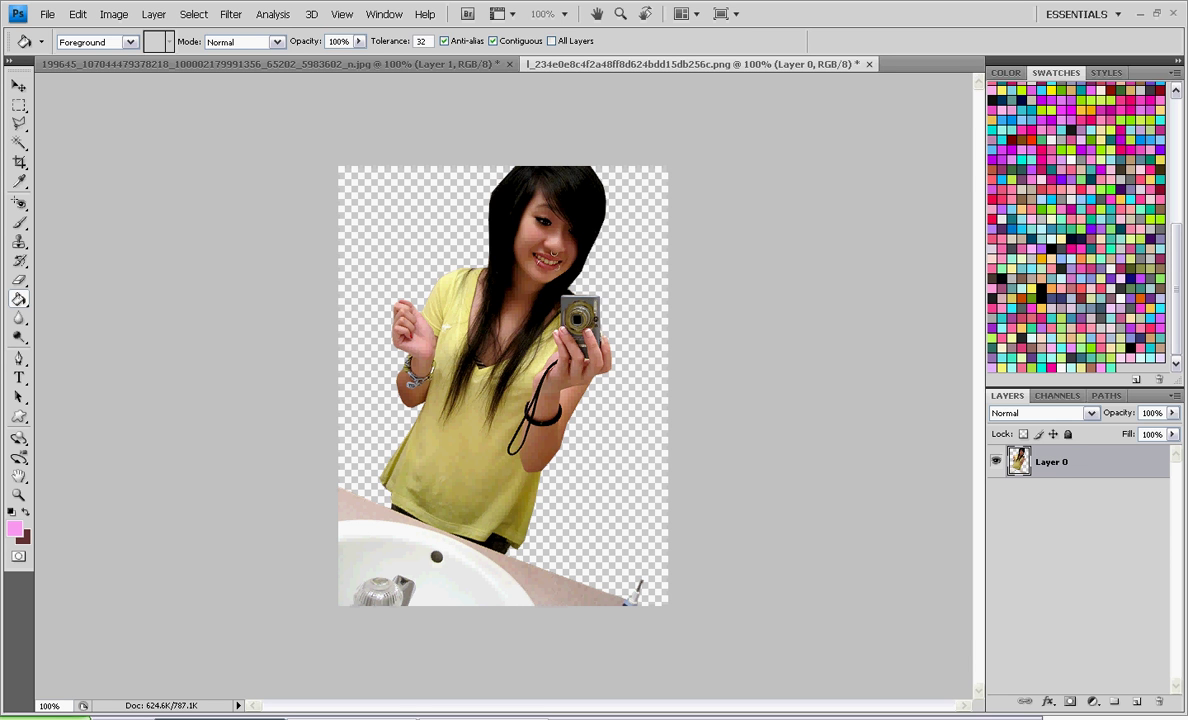
- Duplicate Layer 0 and add three empty layers between the original and its copy
left_click(19, 123)
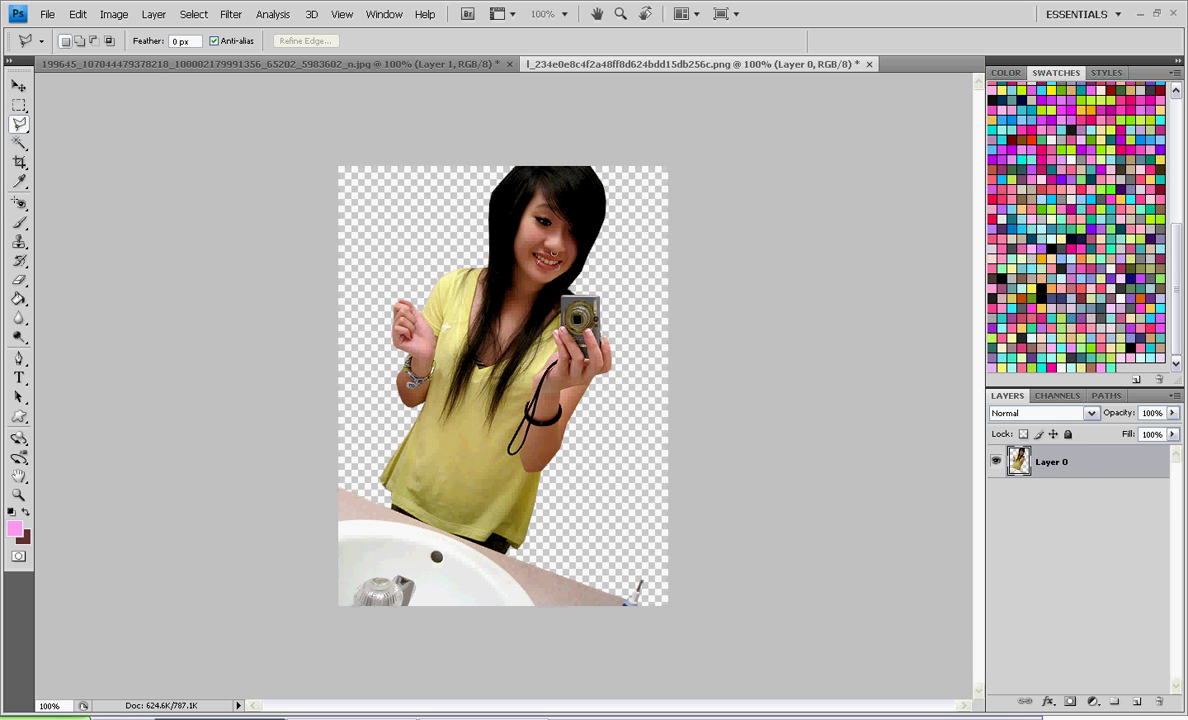
key("ctrl+j")
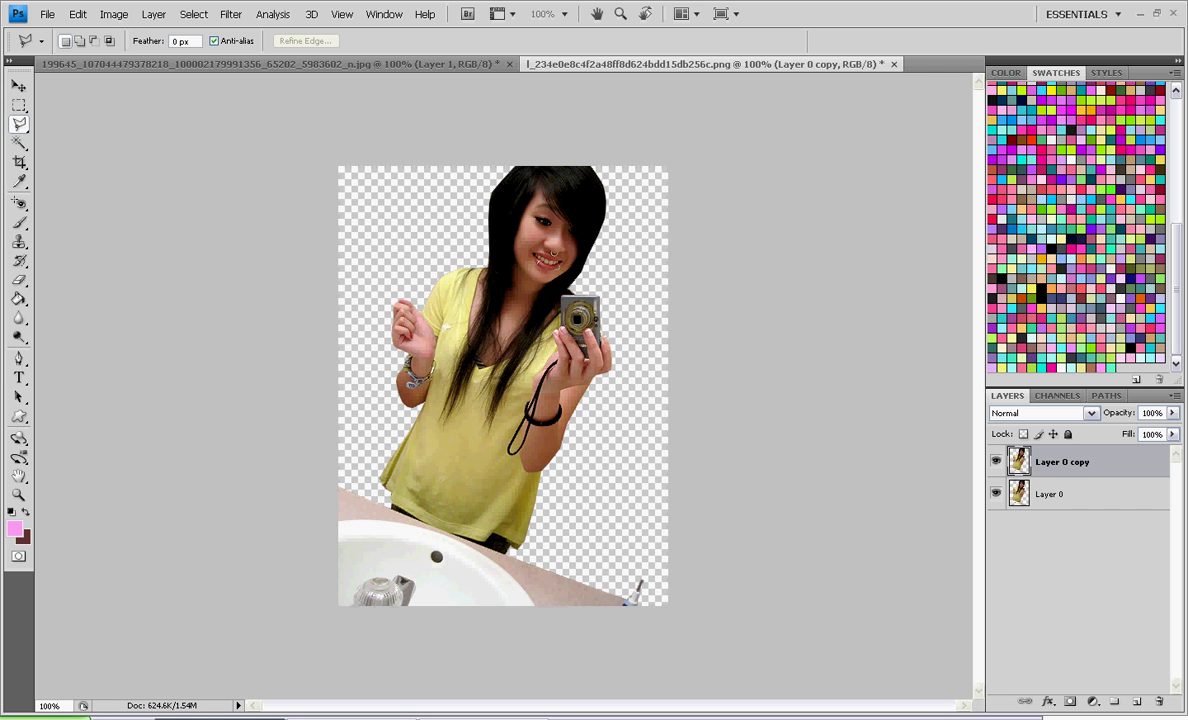
left_click(1052, 494)
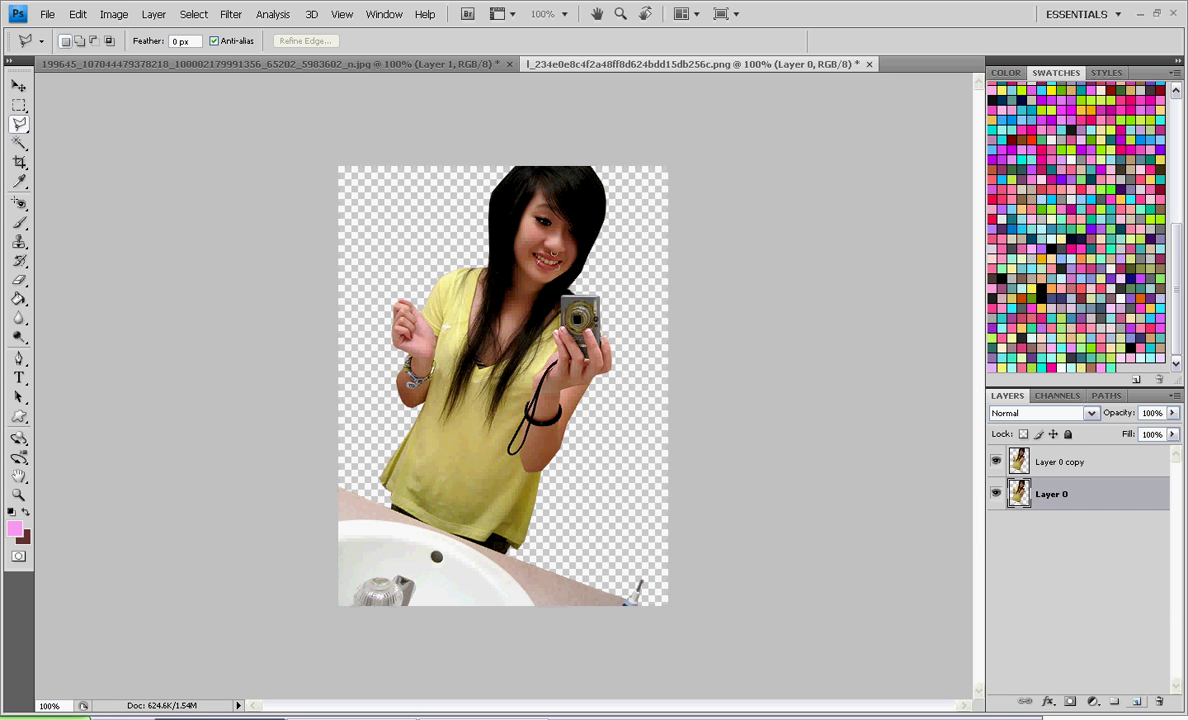
key("ctrl+shift+alt+n")
key("ctrl+shift+alt+n")
key("ctrl+shift+alt+n")
- Add a 2 px white outside stroke to Layer 0 copy and merge it down into Layer 3
left_click(1062, 462)
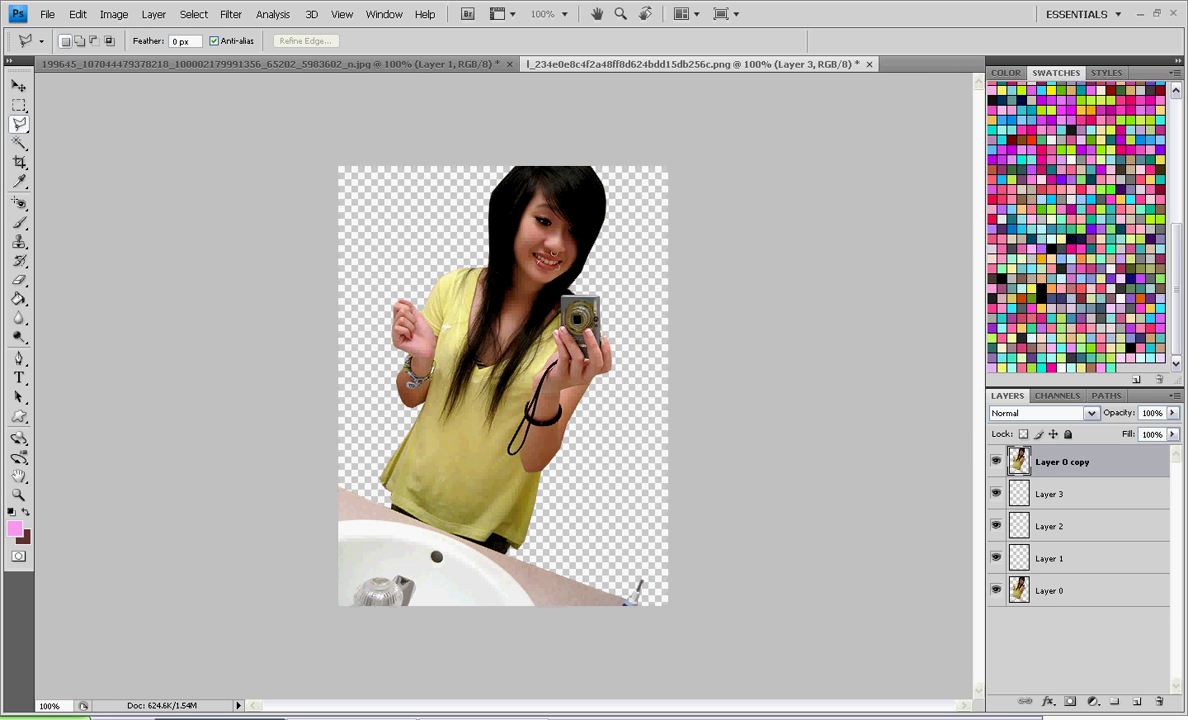
double_click(1115, 462)
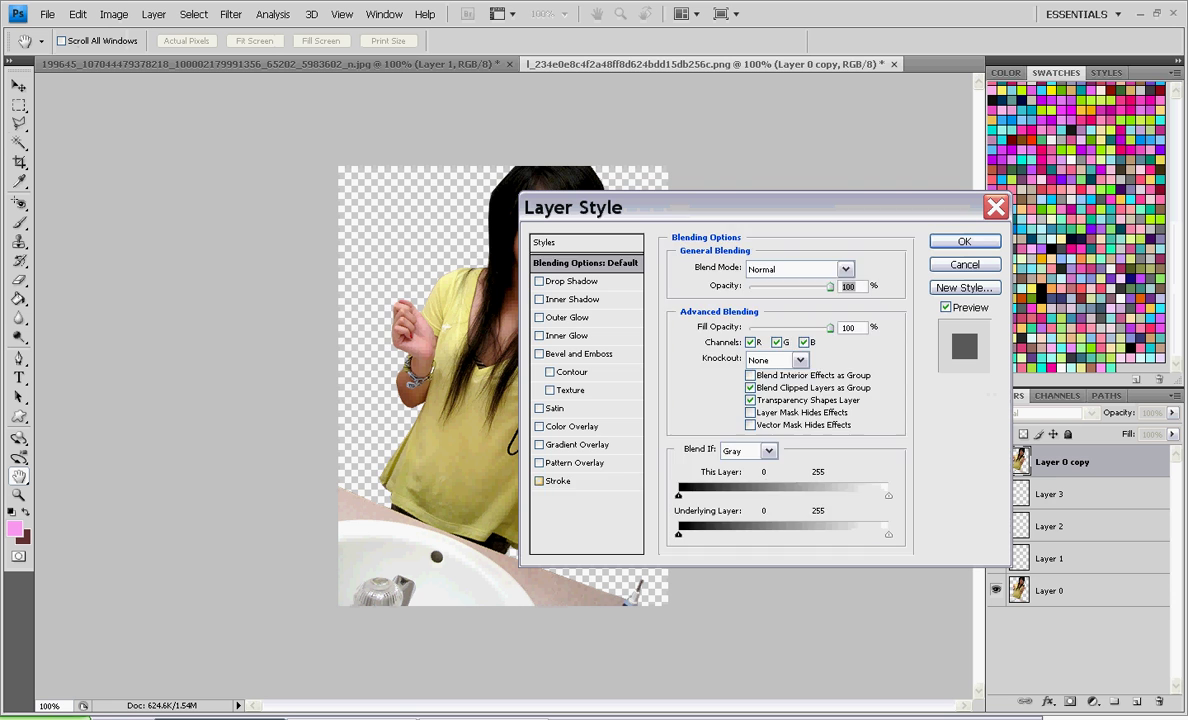
left_click(560, 481)
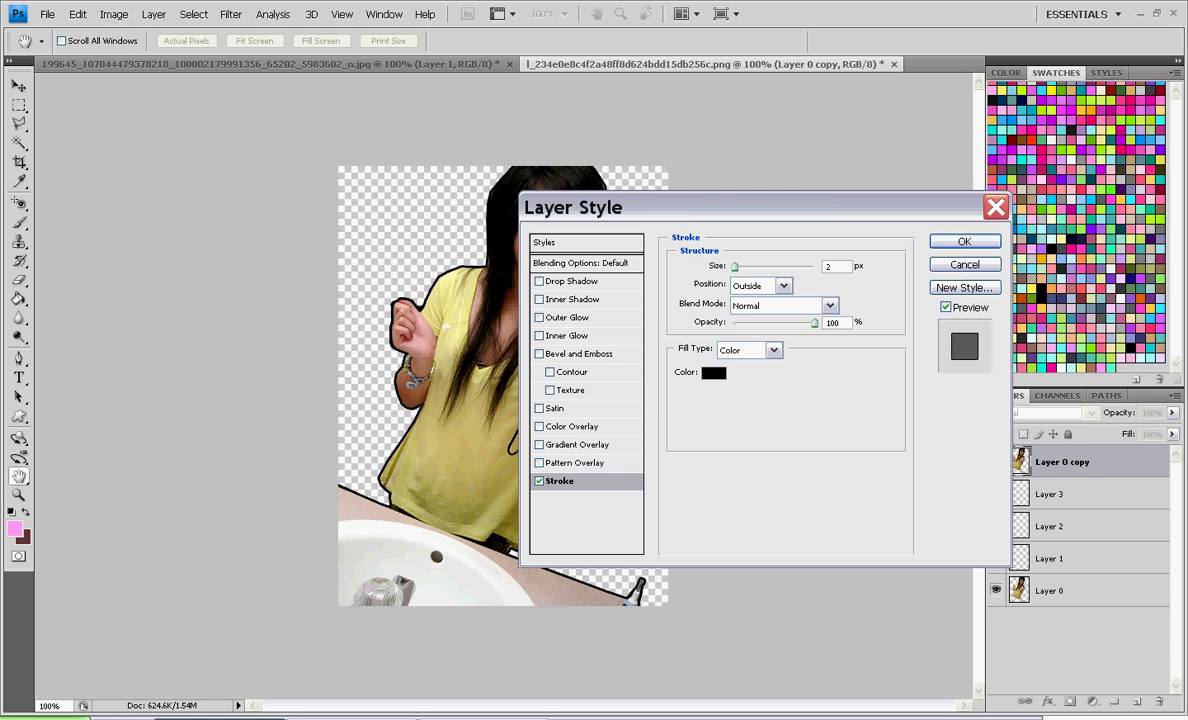
left_click(713, 372)
left_click(533, 162)
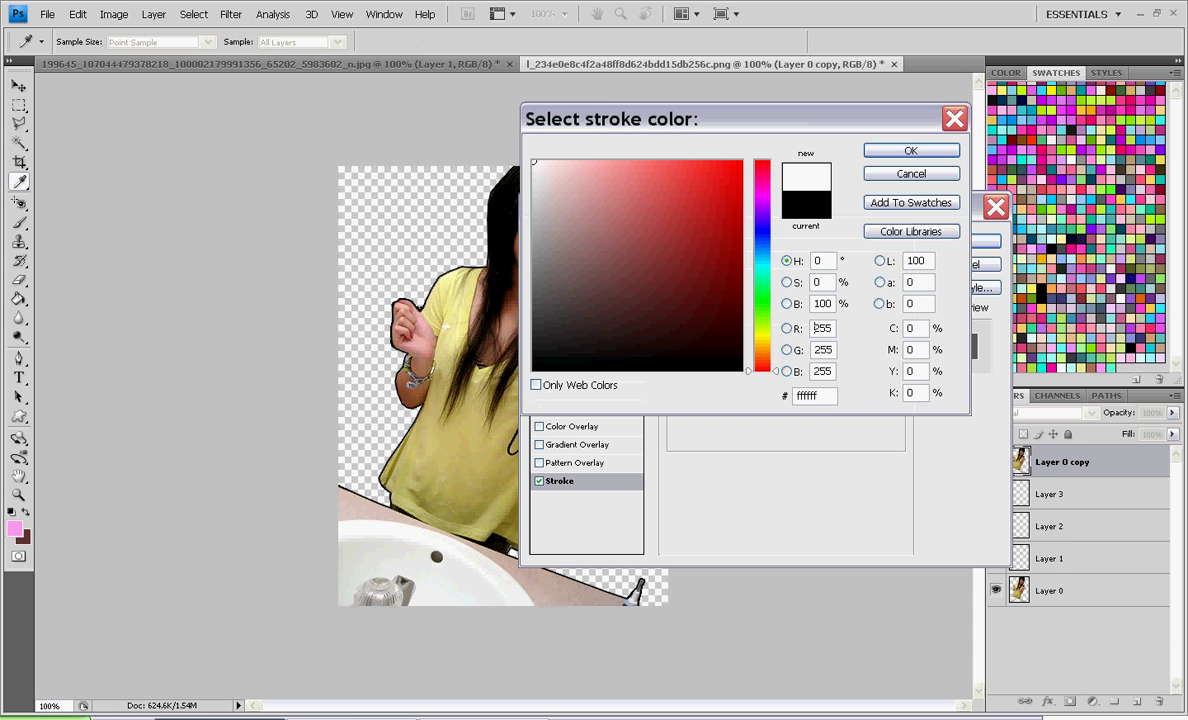
key("Return")
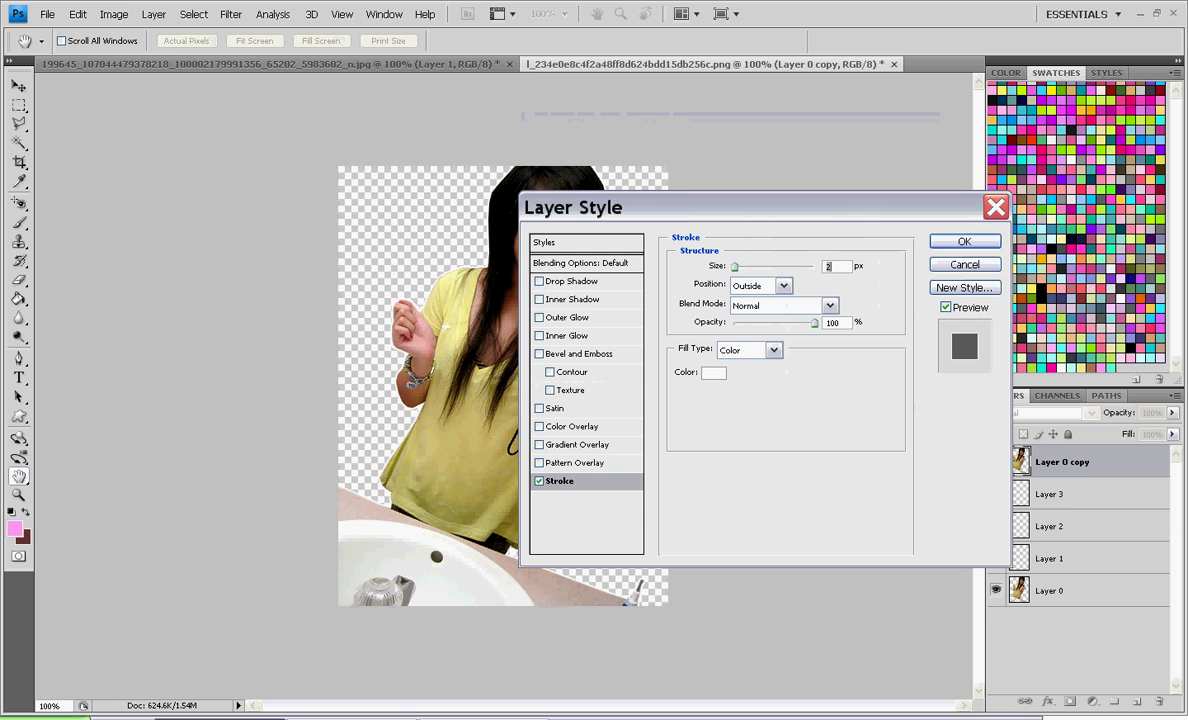
key("Return")
key("l")
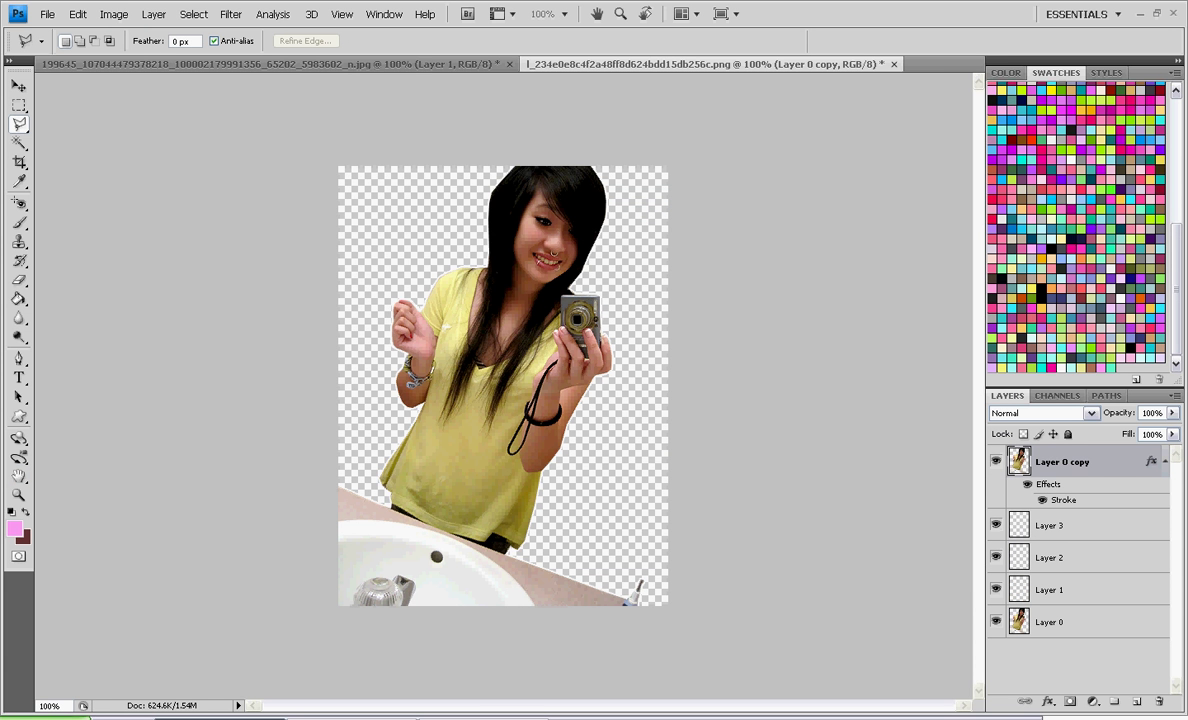
key("ctrl+e")
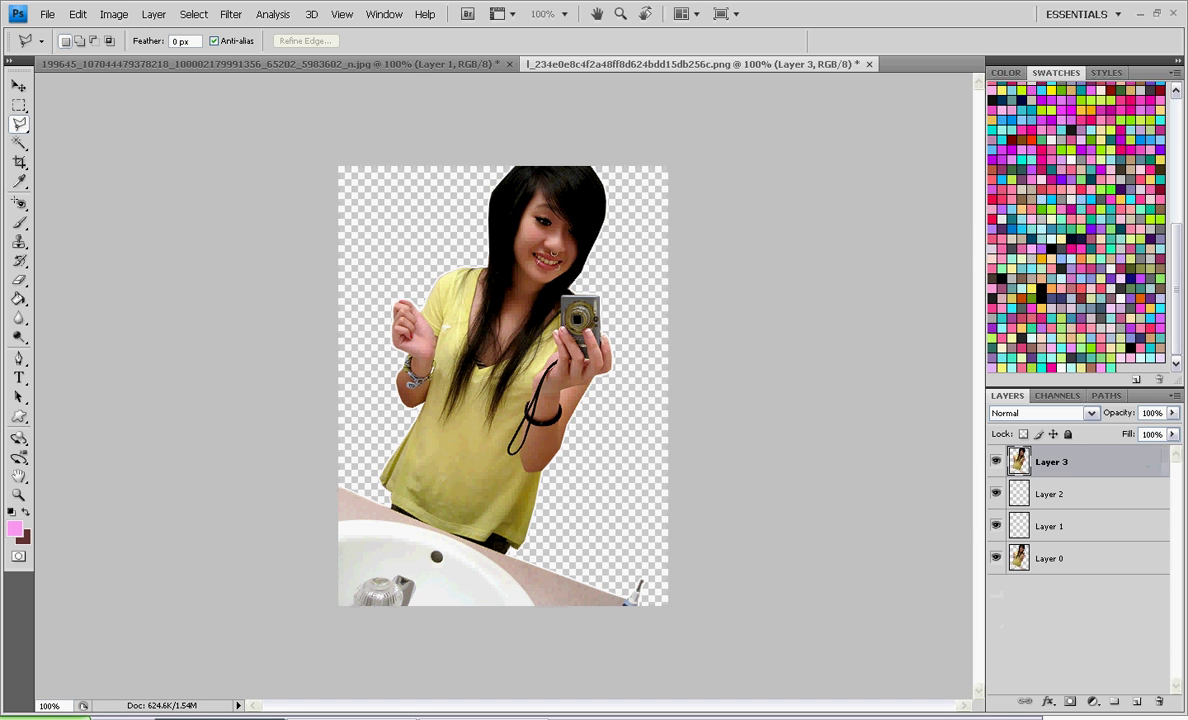
- Give Layer 3 a 2 px gradient stroke using the yellow-brown-pink-mint preset, and merge it down into Layer 2
double_click(1147, 463)
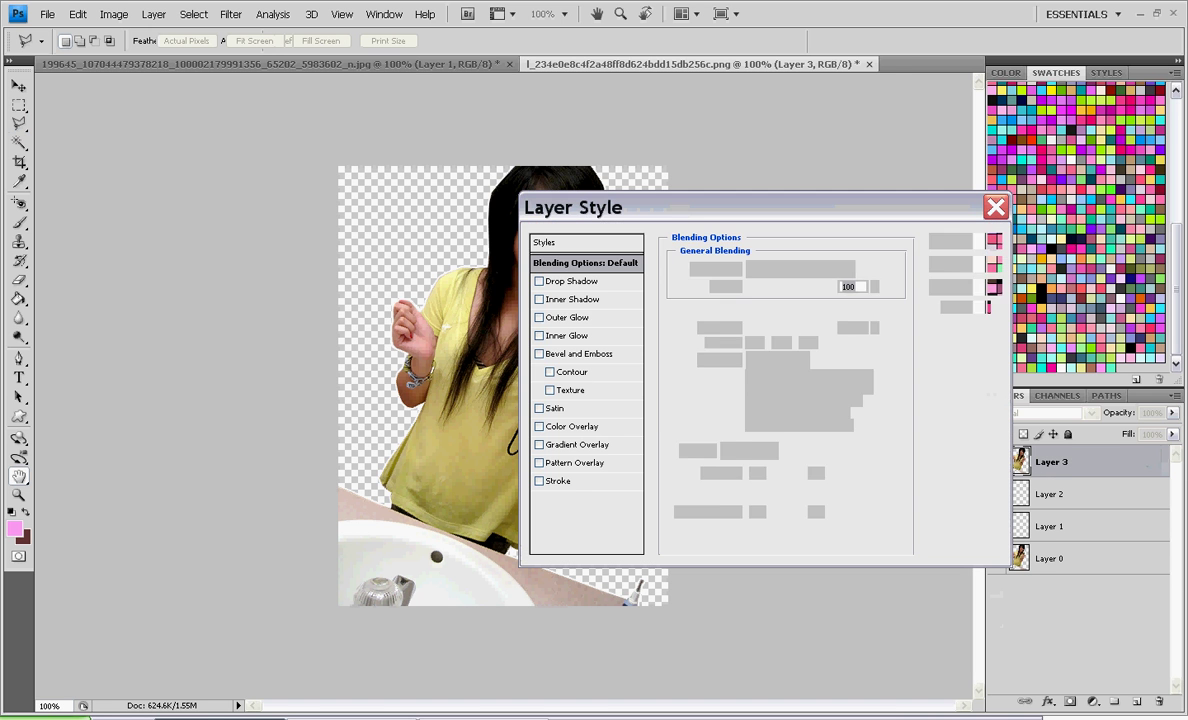
left_click(557, 481)
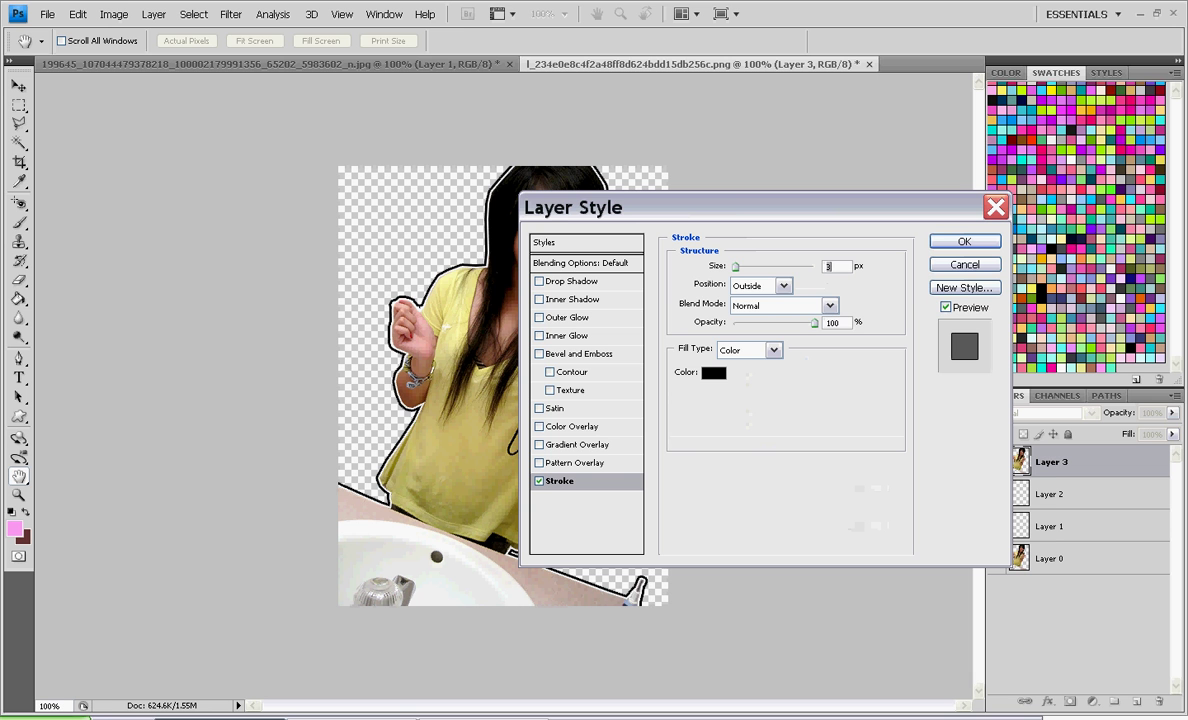
type("2")
left_click(774, 350)
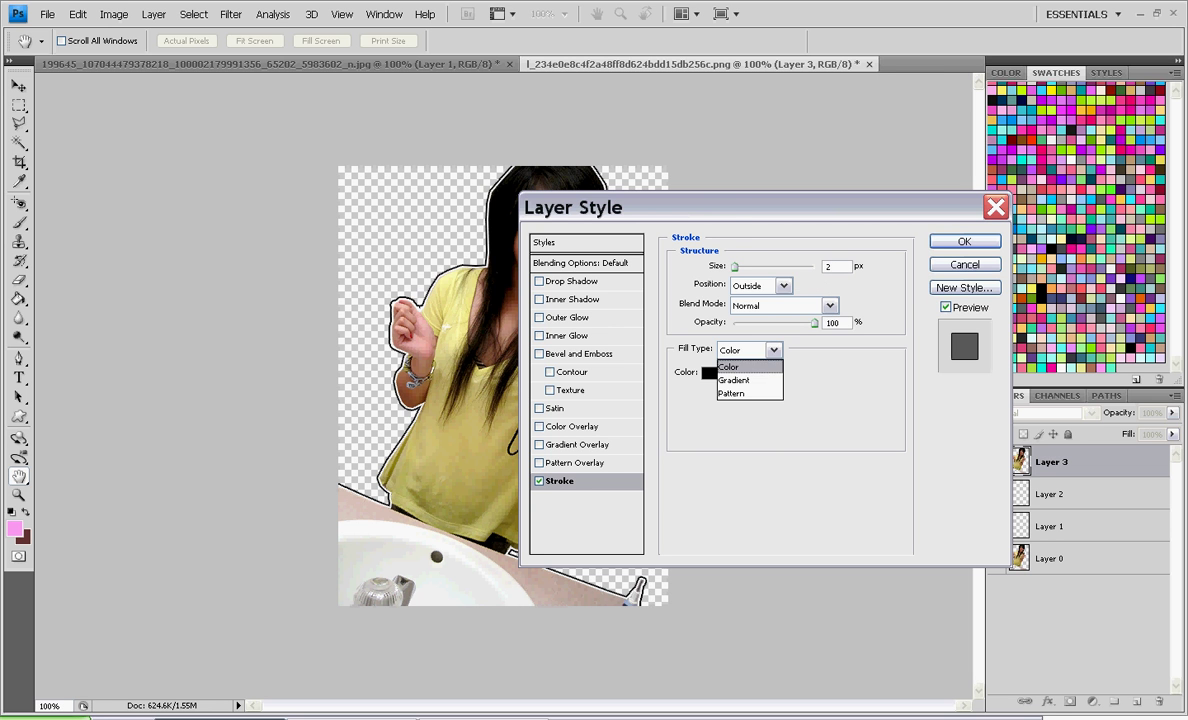
left_click(737, 380)
left_click(760, 373)
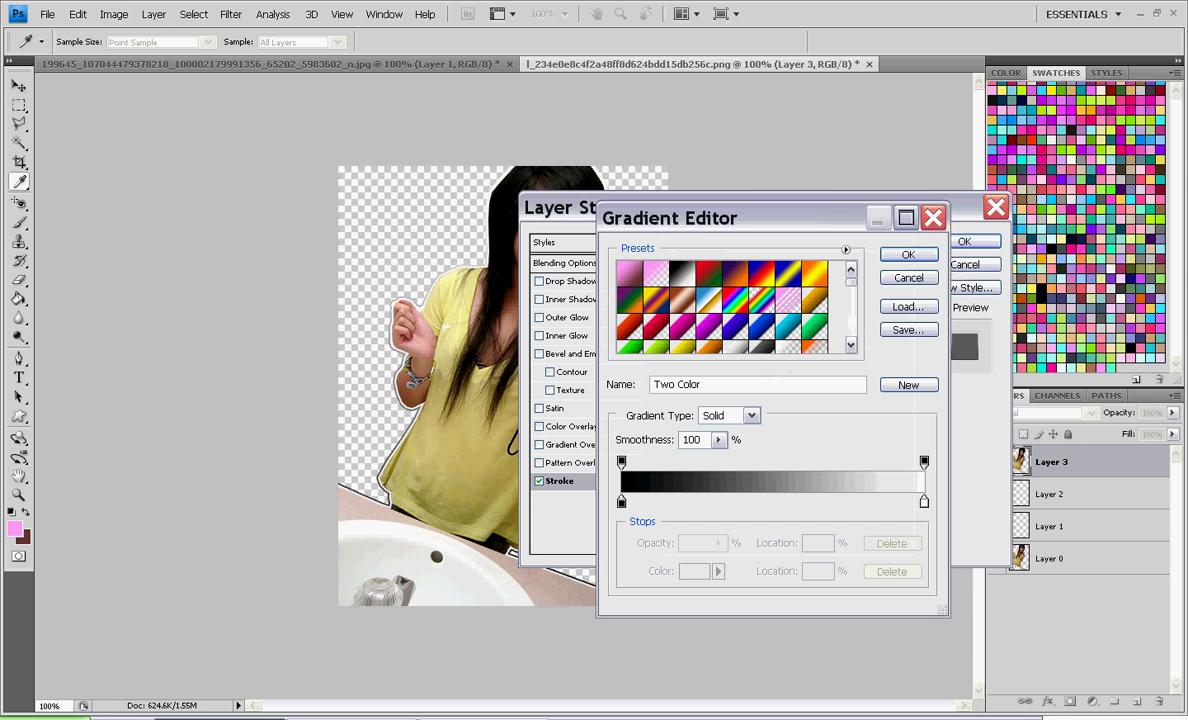
left_click_drag(851, 283, 851, 334)
left_click(630, 341)
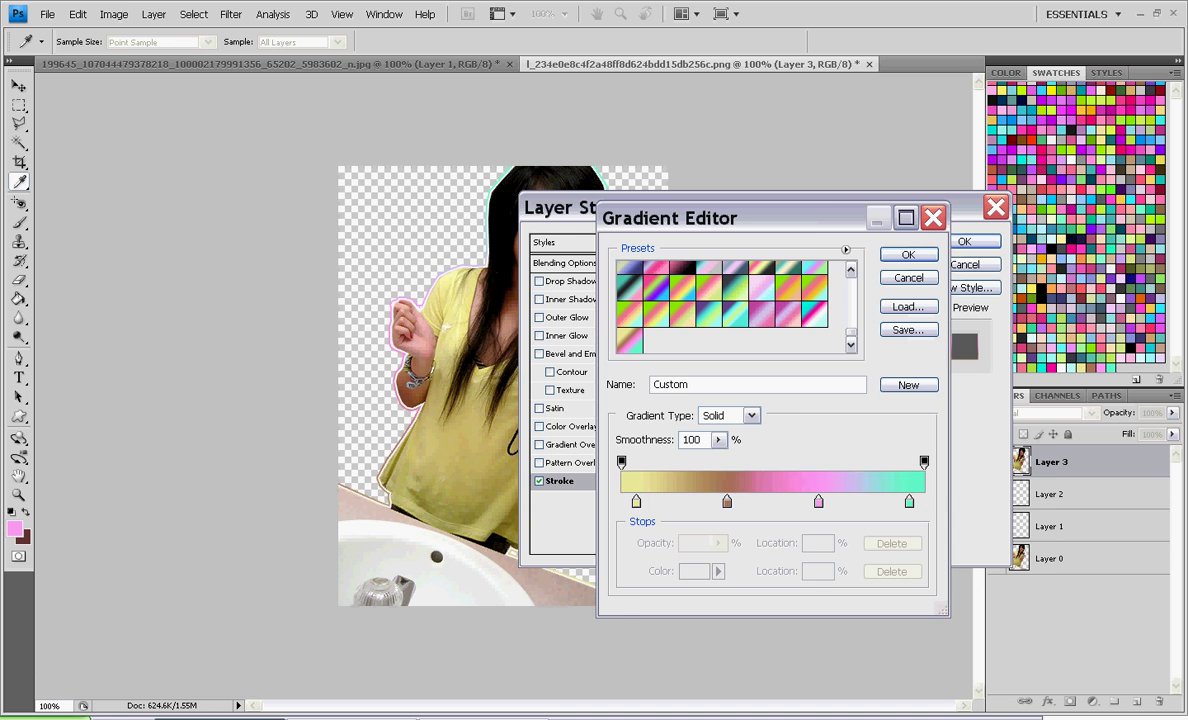
left_click(908, 254)
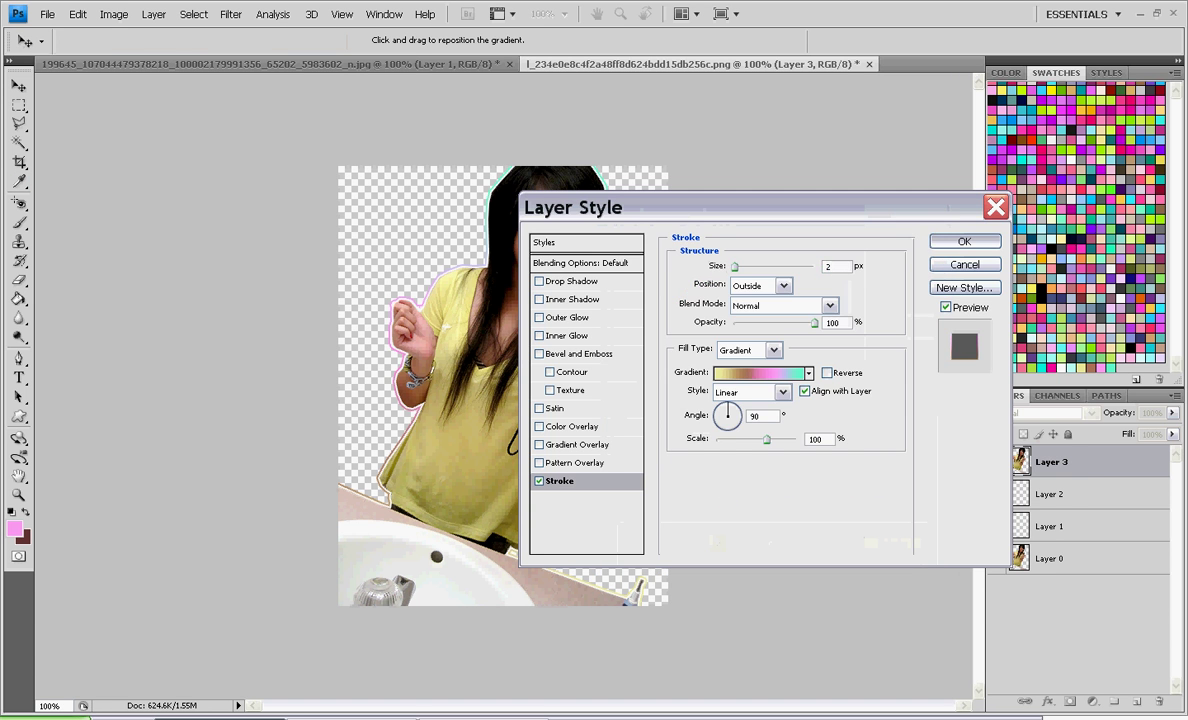
left_click(964, 241)
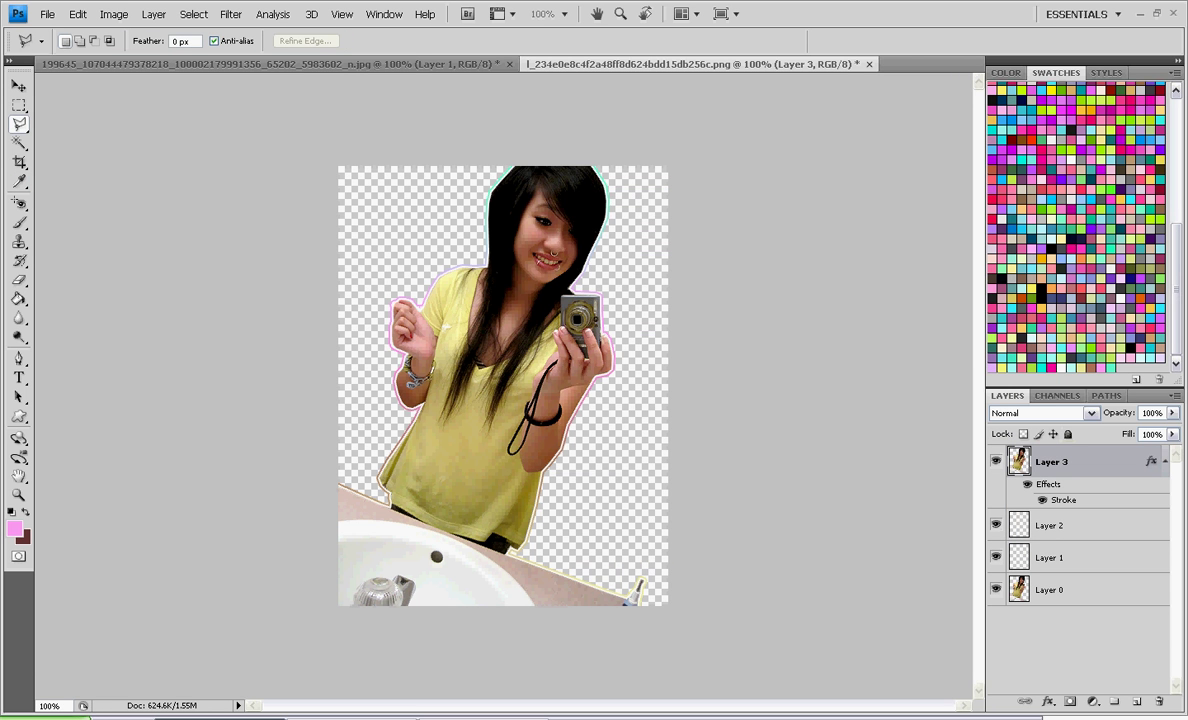
key("ctrl+e")
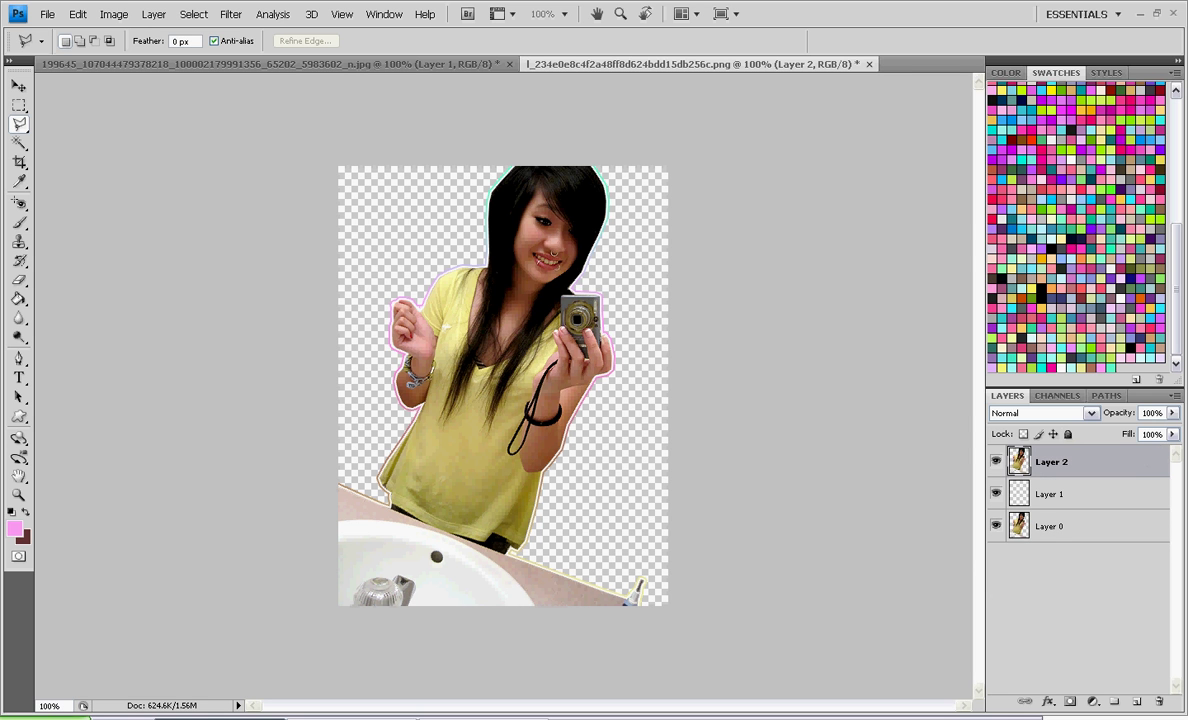
- Give Layer 2 a 2 px outside stroke filled with the black-and-white stepped diagonal pattern
double_click(1103, 462)
left_click(558, 481)
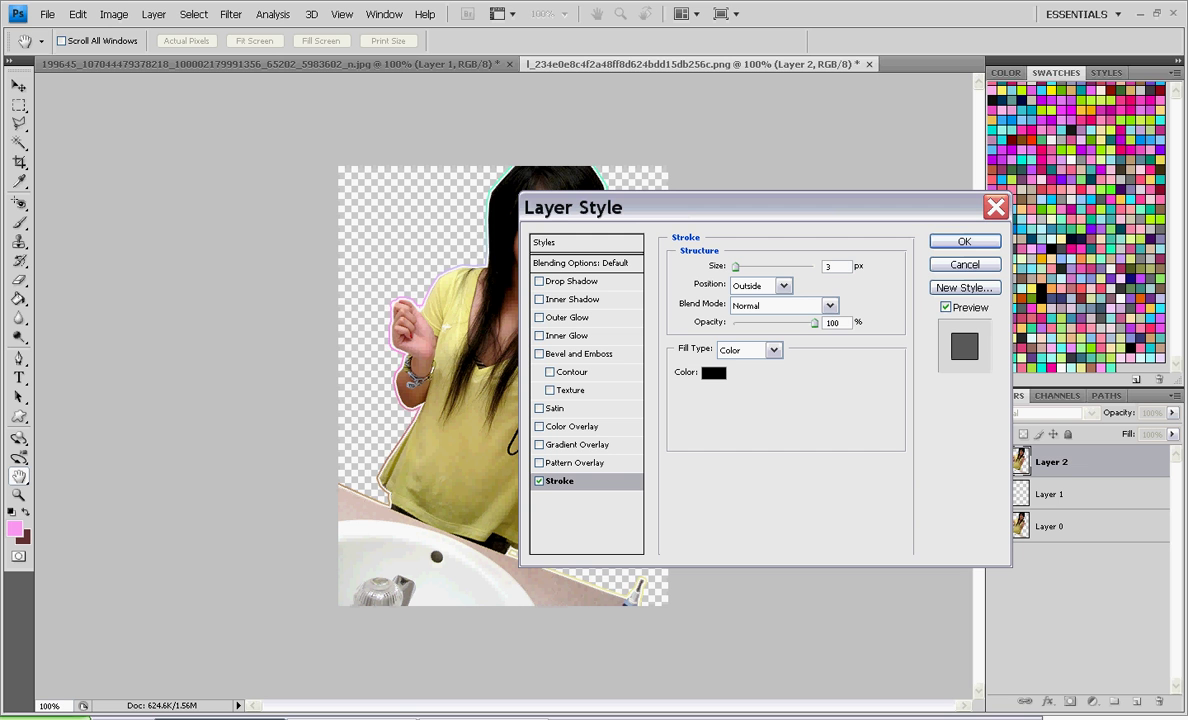
type("2")
left_click(774, 350)
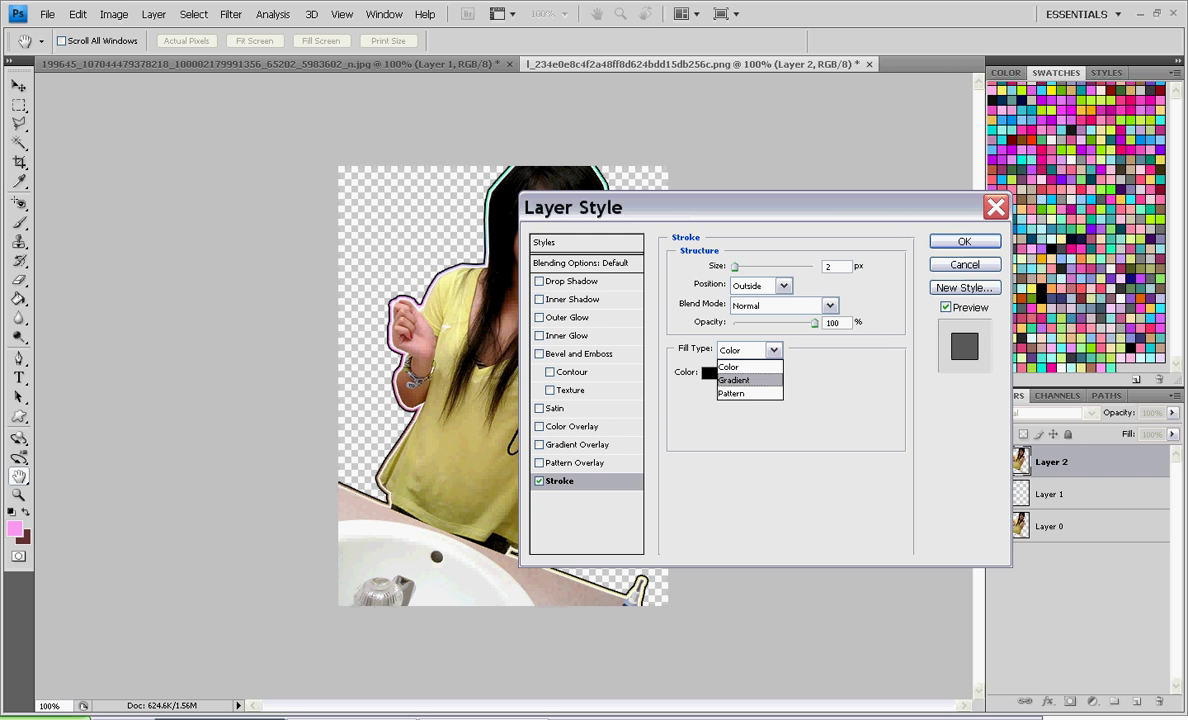
left_click(736, 394)
left_click(762, 392)
left_click(734, 483)
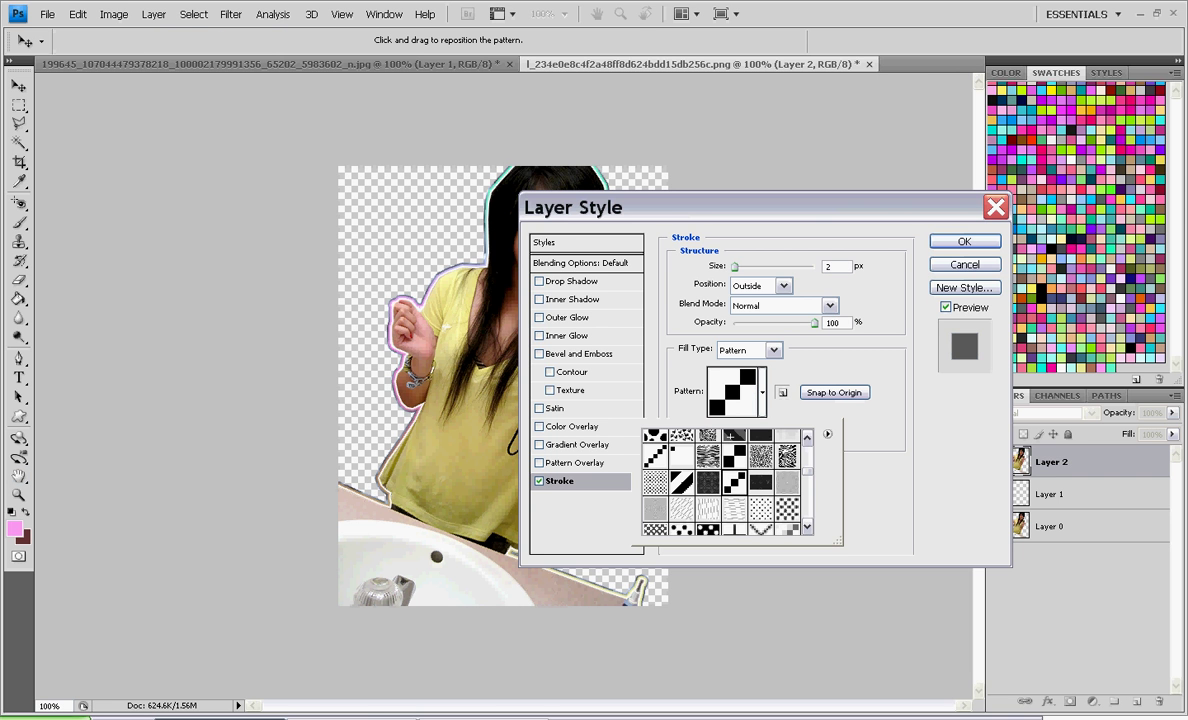
- Add a drop shadow with 0 px distance, 28% spread and 16 px size, and merge Layer 2 down into Layer 1
left_click(539, 281)
left_click(572, 281)
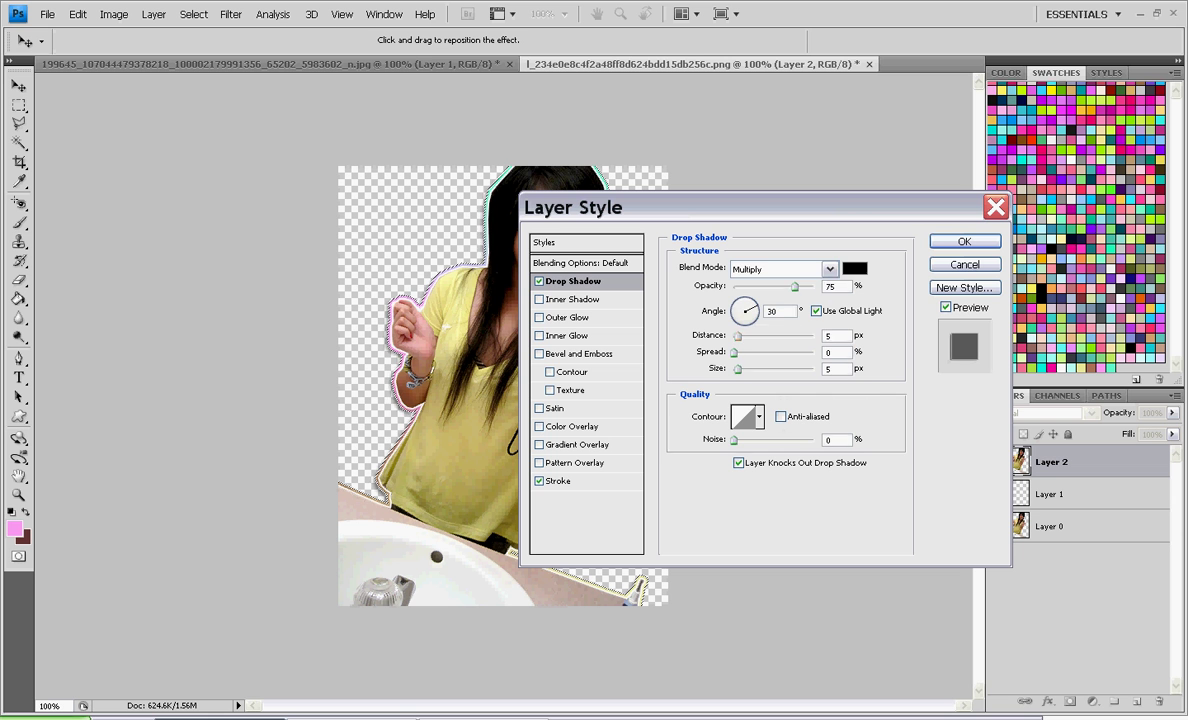
mouse_move(738, 337)
left_mouse_down()
mouse_move(739, 353)
mouse_move(756, 353)
mouse_move(744, 370)
left_mouse_up()
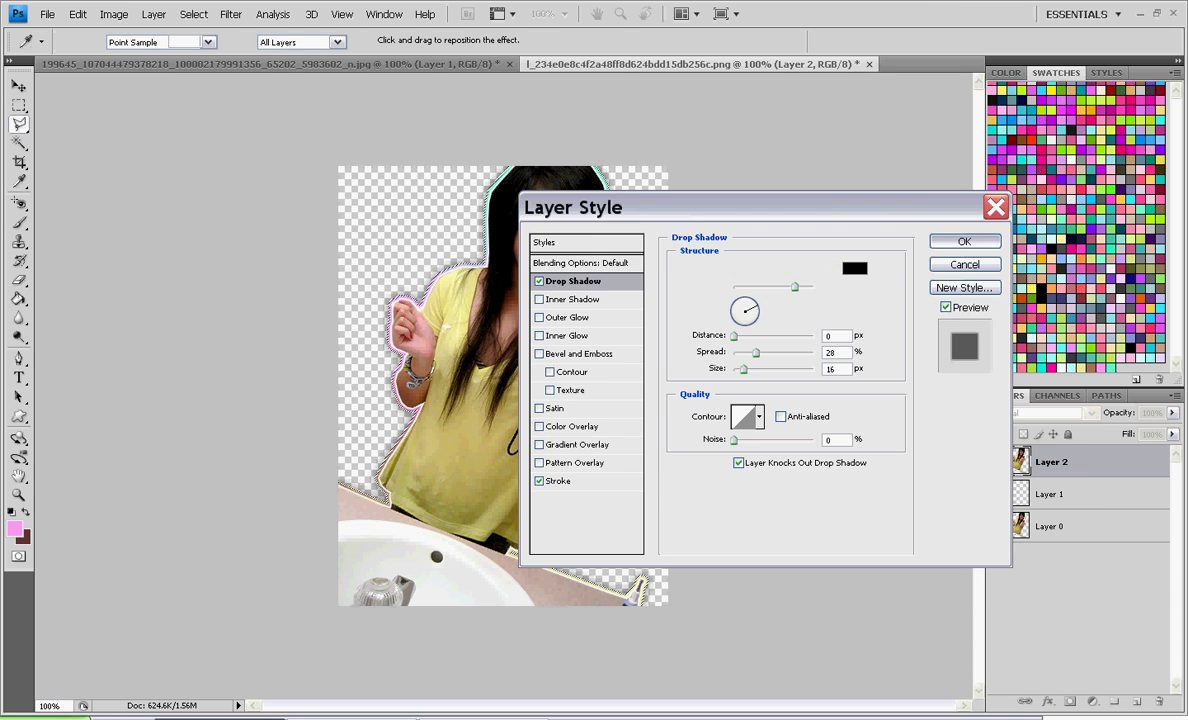
key("Return")
key("ctrl+e")
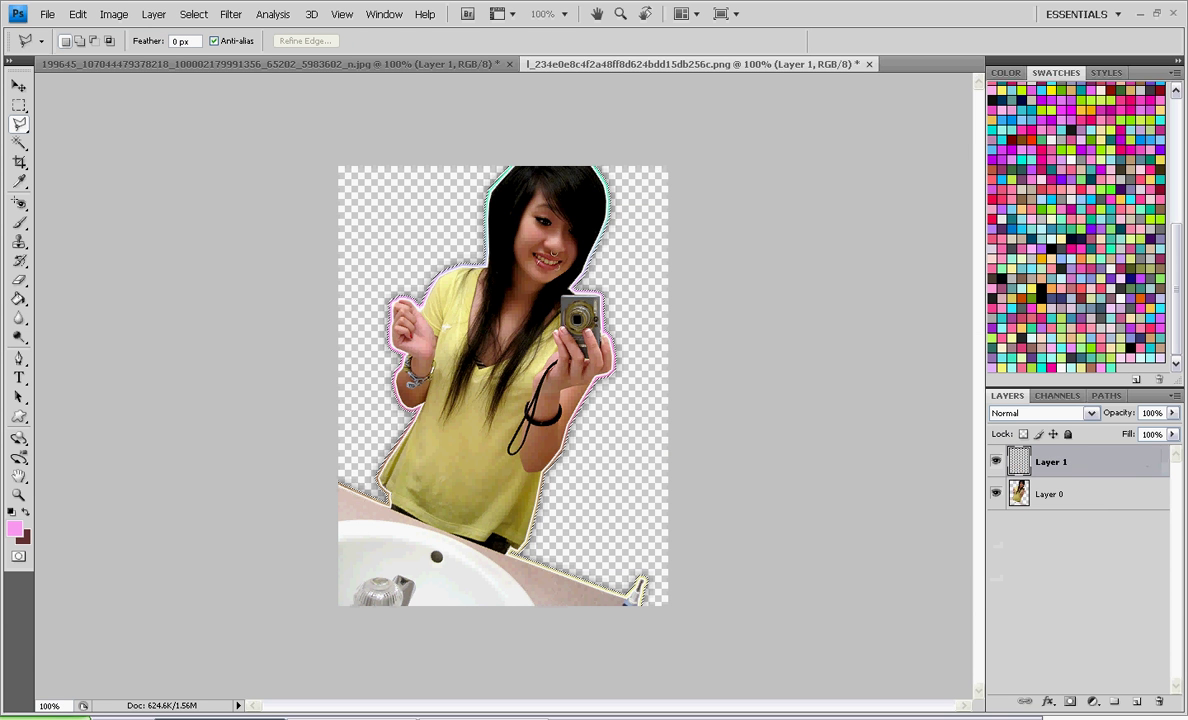
- Add an empty layer above Layer 0 and fill Layer 0's transparent areas on both sides of the woman with brown
left_click(1052, 494)
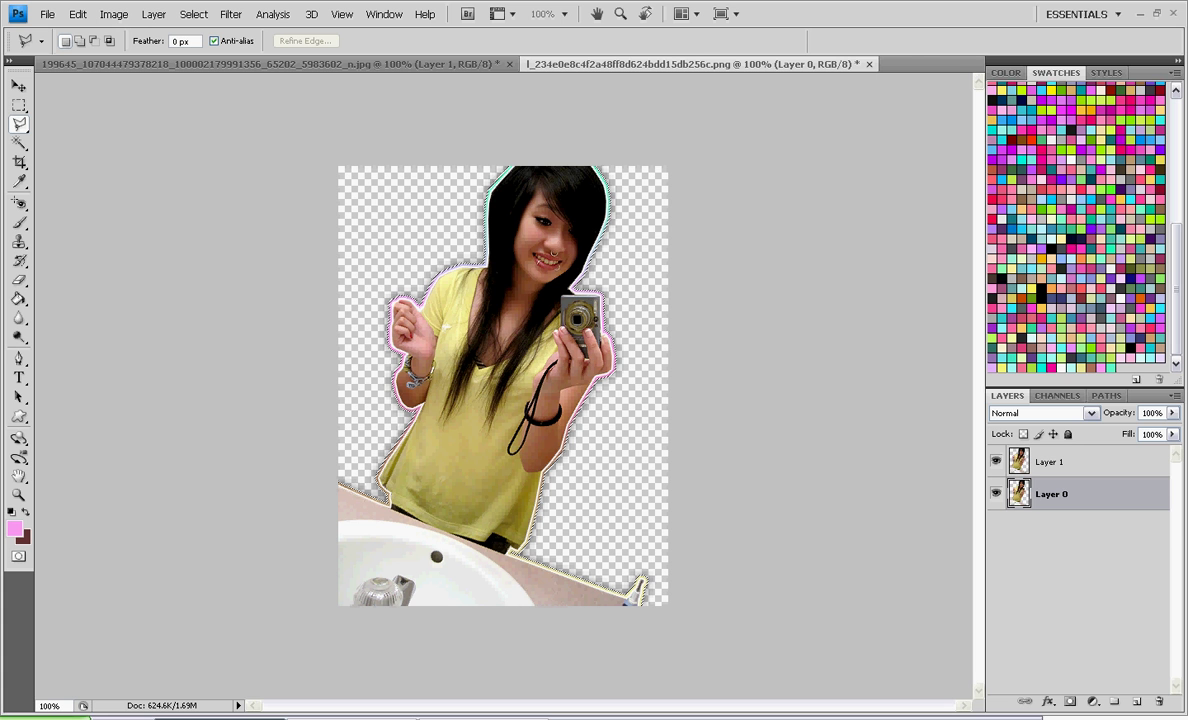
left_click(1137, 701)
left_click(1052, 526)
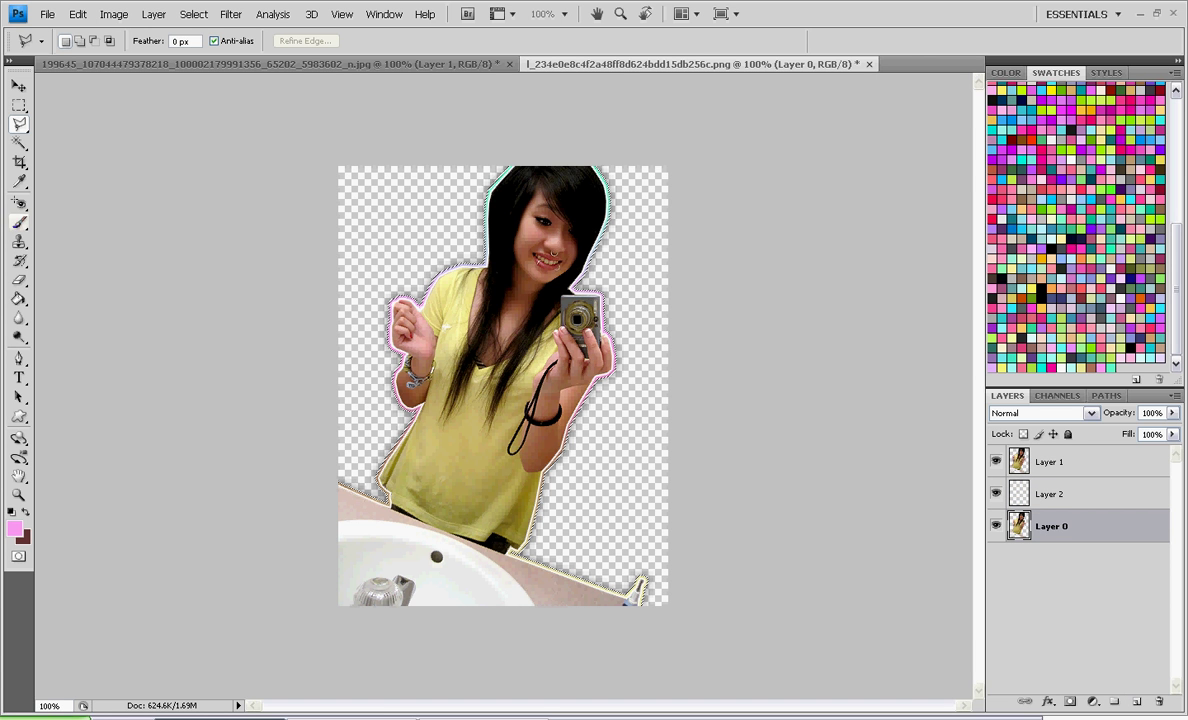
left_click(19, 298)
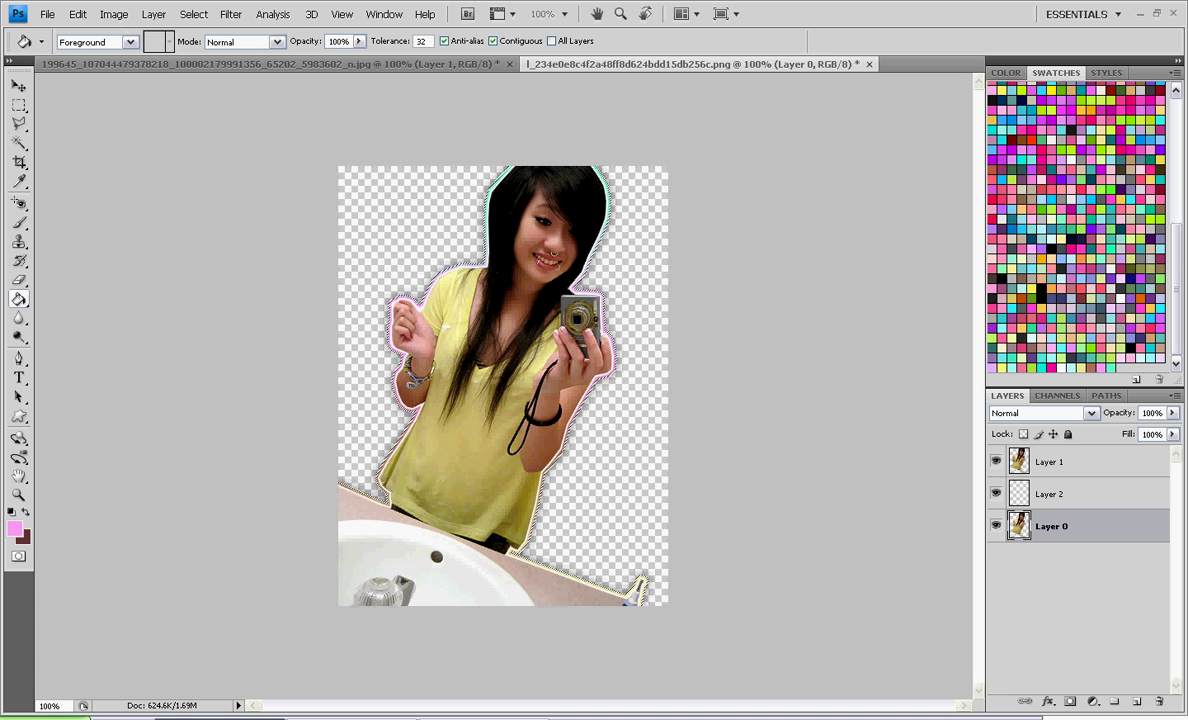
left_click(1076, 351)
left_click(412, 232)
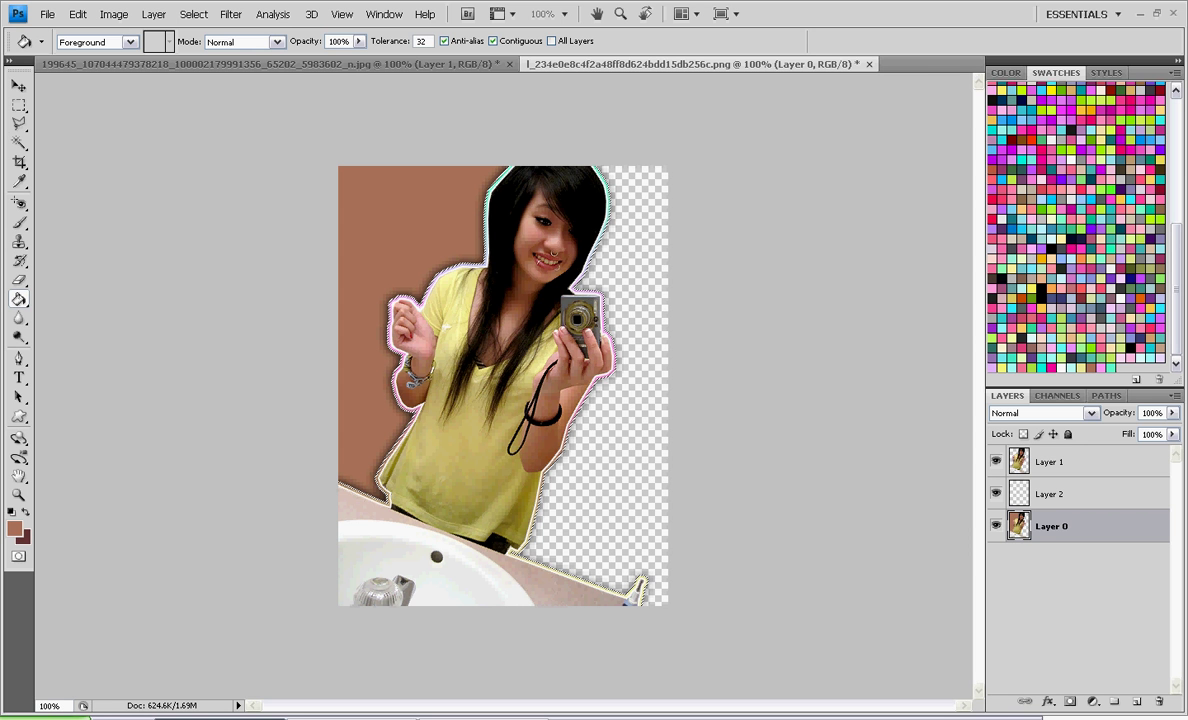
left_click(635, 300)
- Try to outline a jagged starburst selection around the woman on Layer 2 with the Polygonal Lasso tool
left_click(1052, 494)
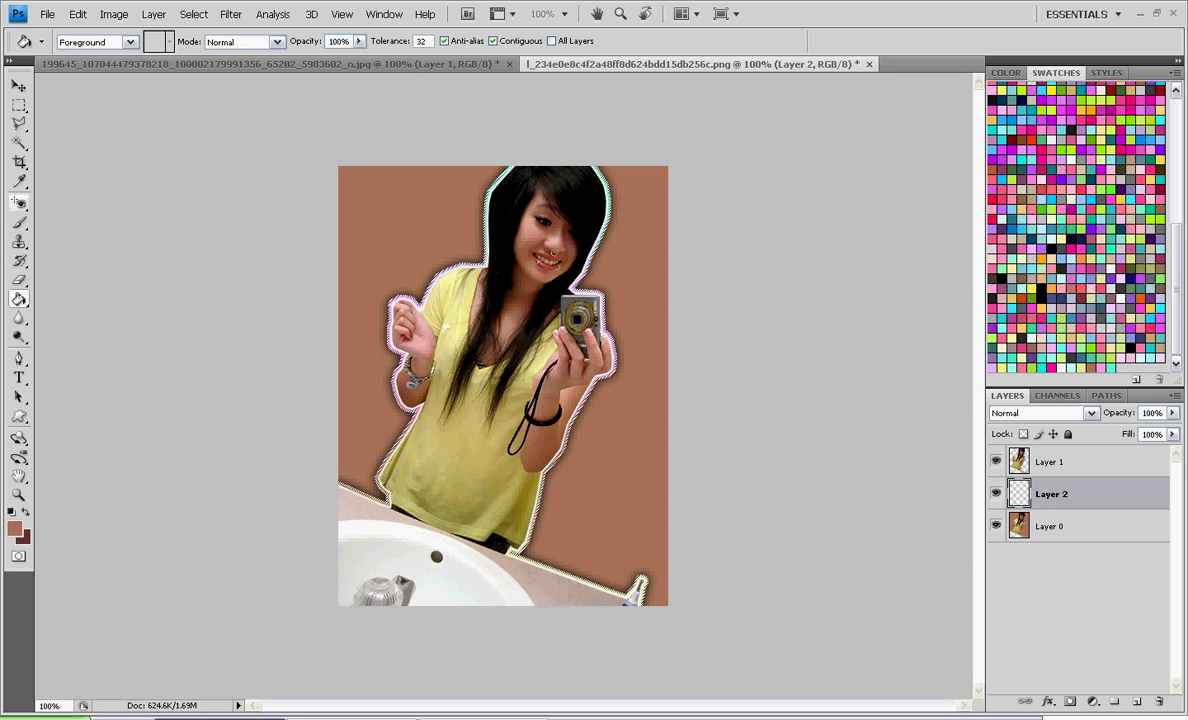
left_click(19, 121)
left_click(19, 123)
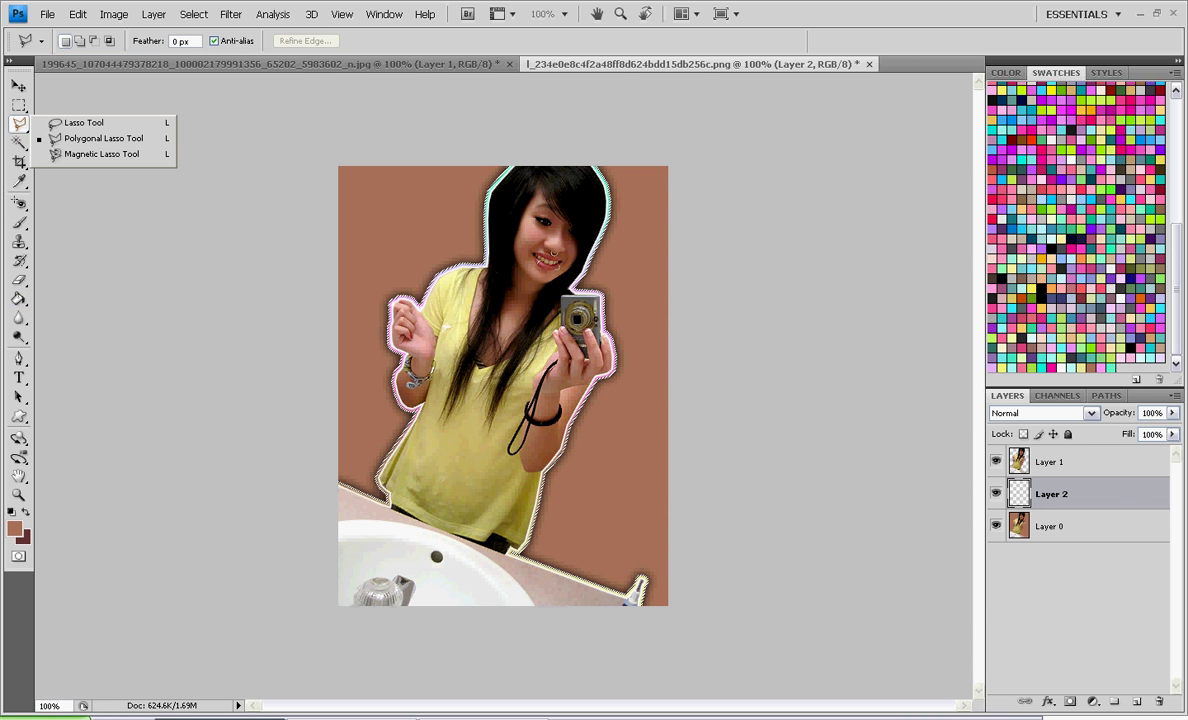
left_click(103, 139)
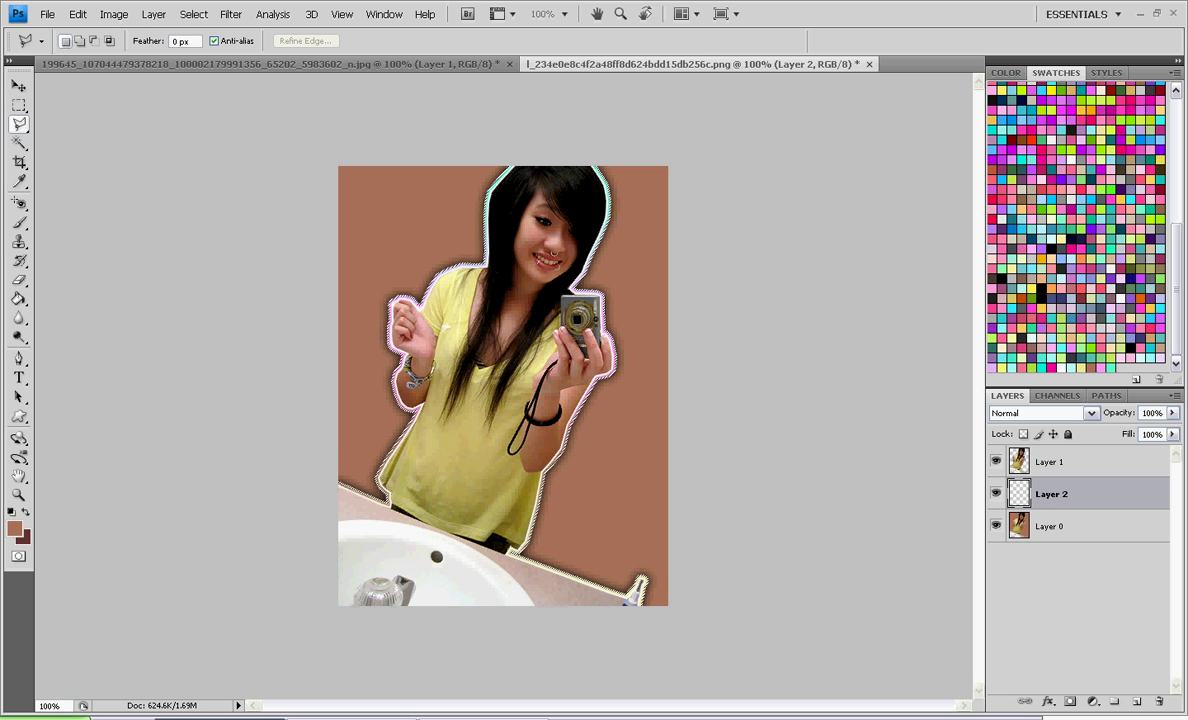
left_click(338, 449)
left_click(357, 438)
left_click(383, 438)
left_click(357, 409)
left_click(378, 411)
left_click(356, 379)
left_click(375, 372)
left_click(353, 350)
left_click(371, 349)
left_click(345, 315)
left_click(367, 303)
left_click(355, 276)
left_click(384, 277)
left_click(402, 264)
left_click(393, 216)
left_click(417, 249)
left_click(415, 205)
left_click(433, 231)
left_click(430, 201)
left_click(445, 213)
left_click(446, 196)
left_click(450, 209)
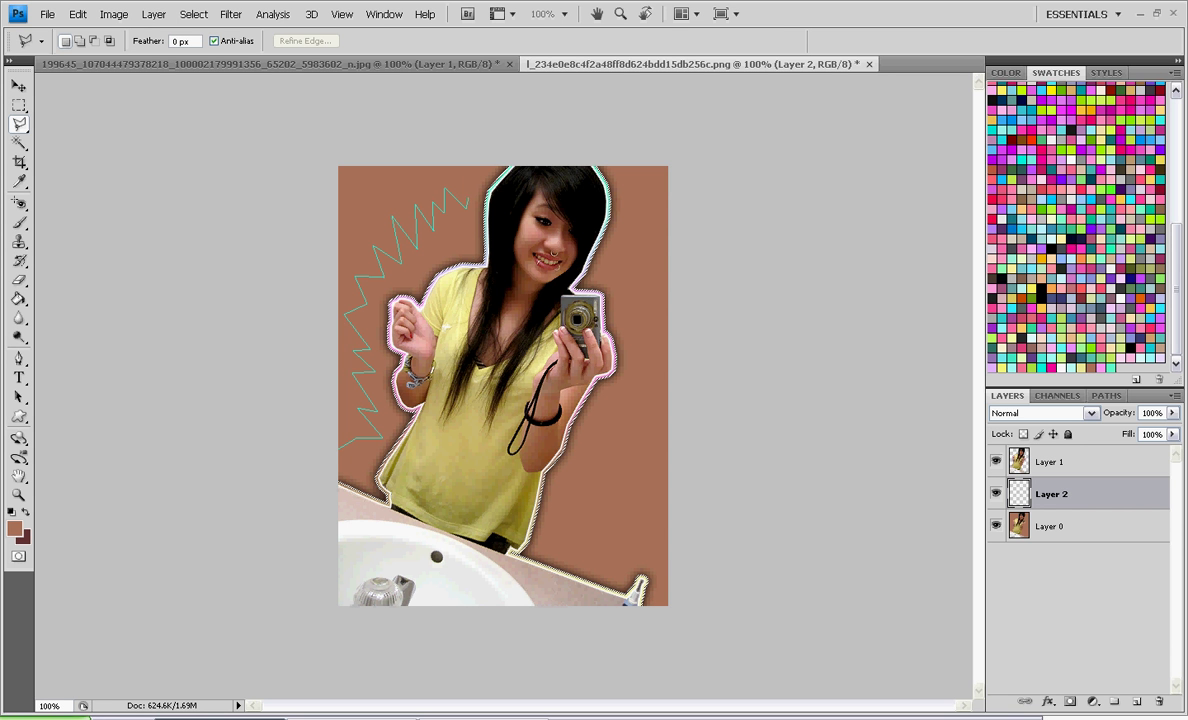
left_click(465, 180)
left_click(466, 207)
left_click(472, 165)
left_click(618, 175)
left_click(635, 194)
left_click(656, 208)
left_click(626, 214)
left_click(658, 238)
left_click(630, 240)
left_click(645, 257)
left_click(617, 260)
left_click(640, 287)
left_click(612, 287)
left_click(642, 314)
left_click(643, 332)
left_click(625, 354)
left_click(648, 356)
left_click(627, 382)
left_click(645, 408)
left_click(621, 393)
left_click(618, 417)
left_click(600, 408)
left_click(612, 436)
left_click(591, 431)
left_click(612, 452)
left_click(582, 454)
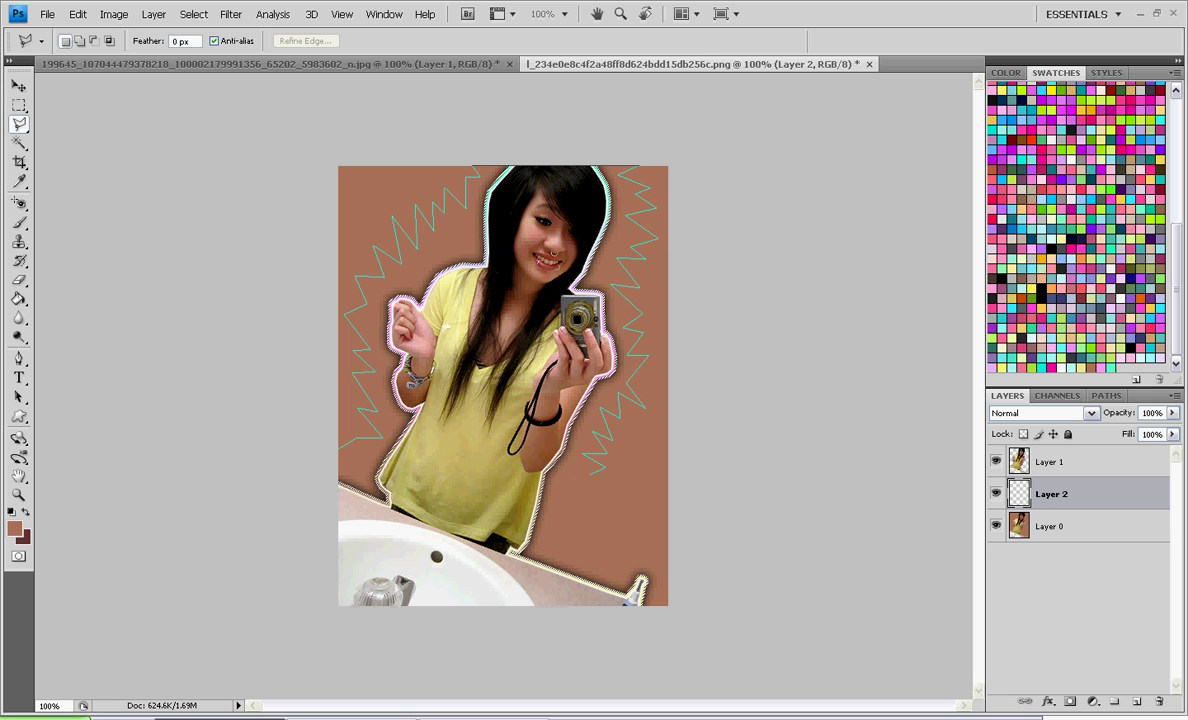
left_click(605, 468)
left_click(570, 482)
left_click(609, 485)
left_click(573, 510)
left_click(637, 506)
left_click(606, 528)
left_click(644, 527)
double_click(578, 512)
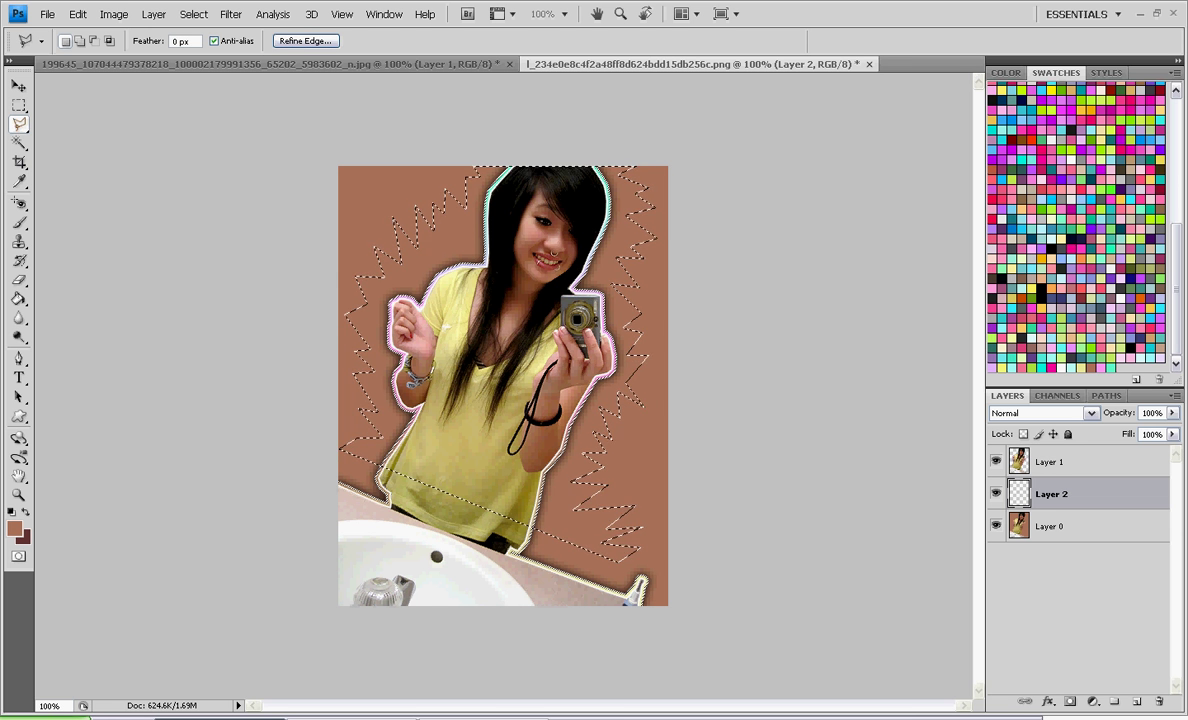
key("m")
key("ctrl+d")
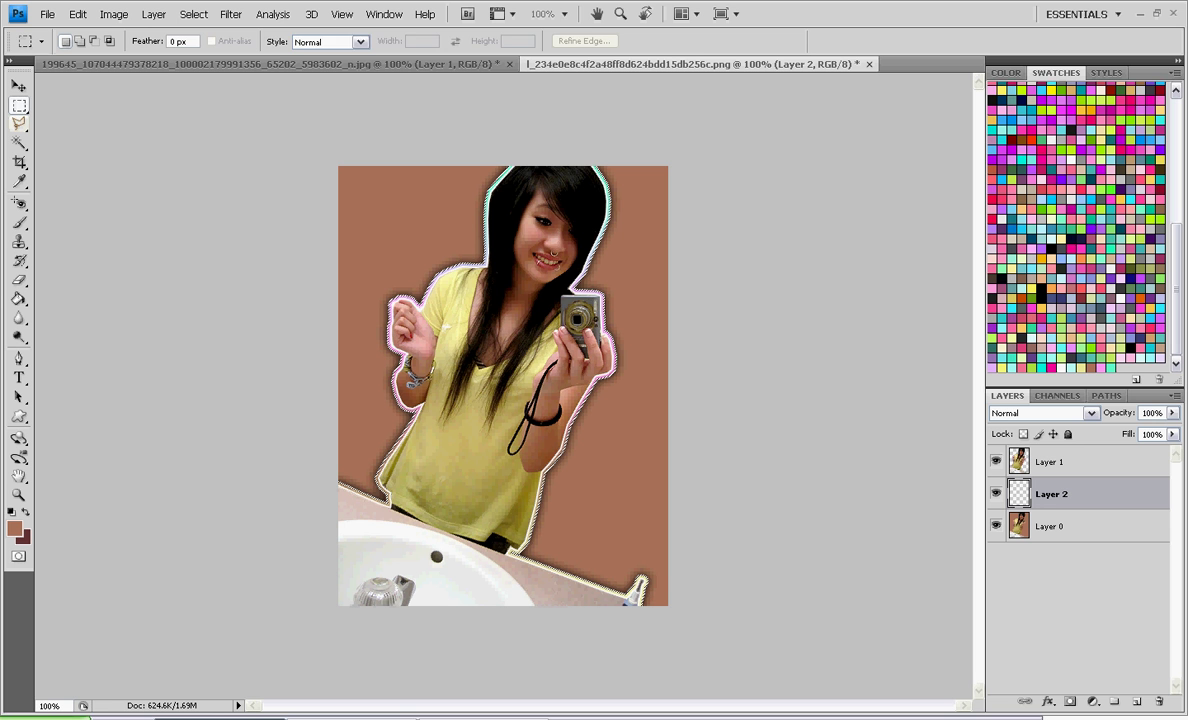
key("l")
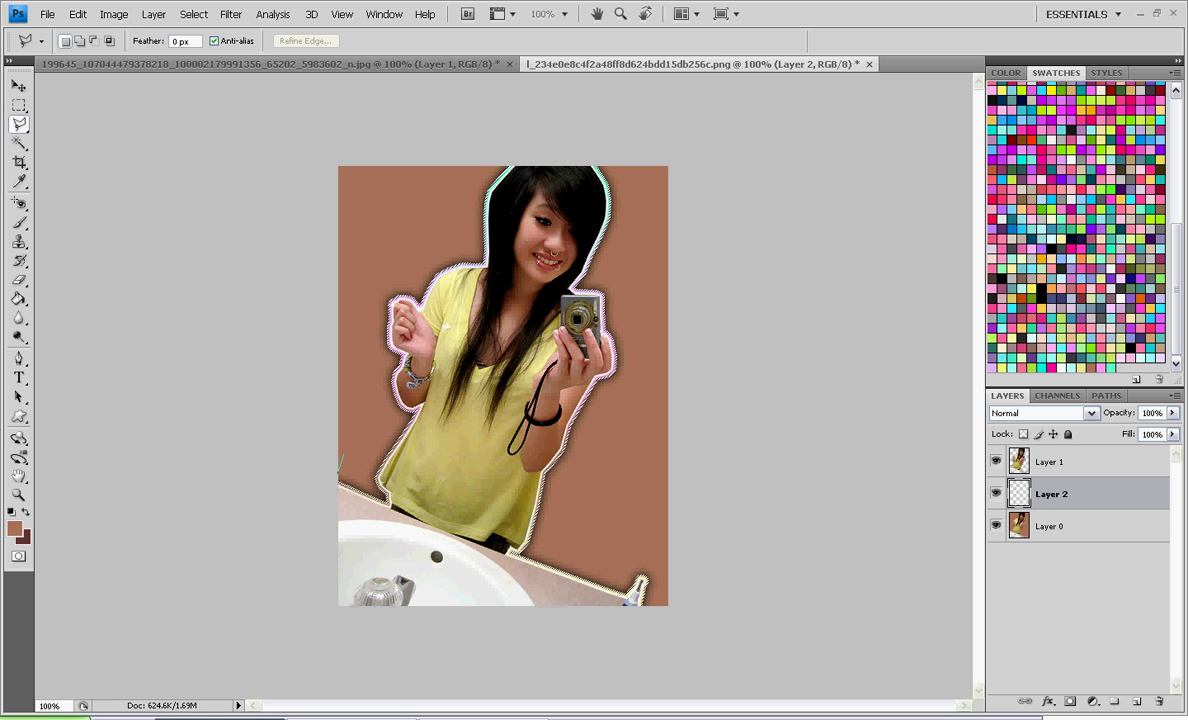
left_click(355, 476)
left_click(348, 443)
left_click(368, 446)
left_click(356, 421)
left_click(377, 435)
left_click(365, 407)
left_click(375, 381)
left_click(357, 317)
left_click(361, 306)
left_click(370, 311)
left_click(370, 273)
left_click(384, 284)
left_click(384, 221)
left_click(404, 255)
left_click(405, 219)
left_click(414, 248)
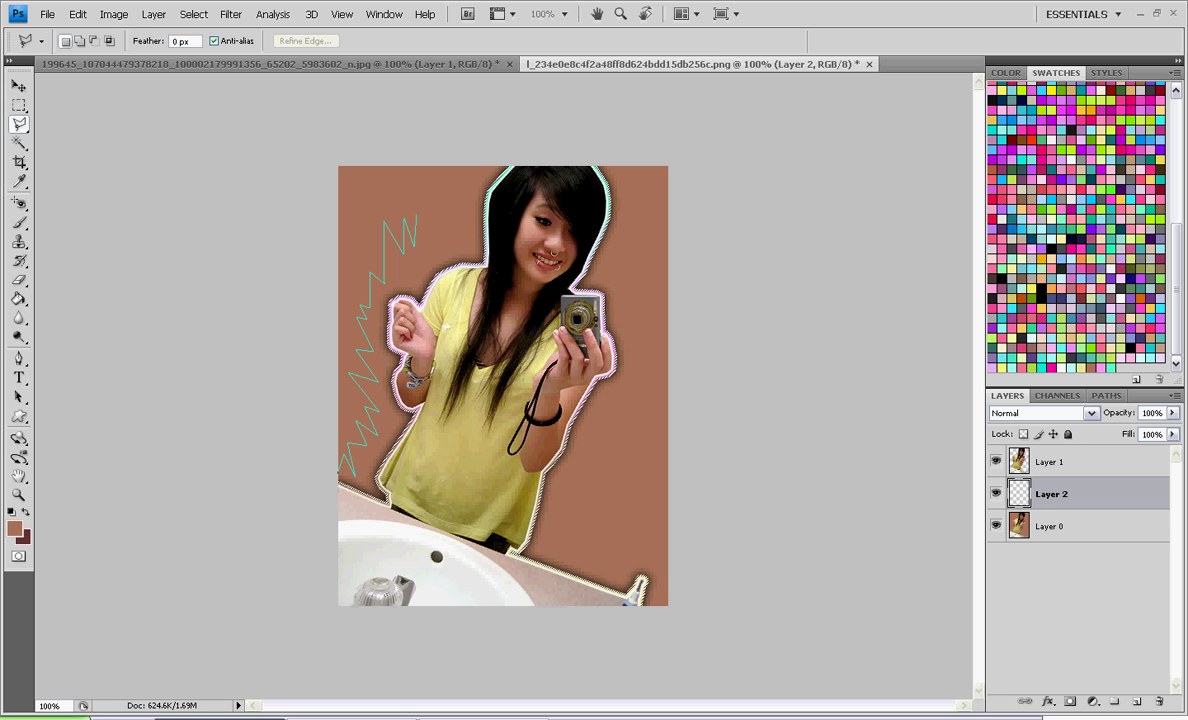
left_click(416, 213)
left_click(429, 263)
left_click(431, 197)
left_click(441, 246)
left_click(443, 191)
left_click(478, 166)
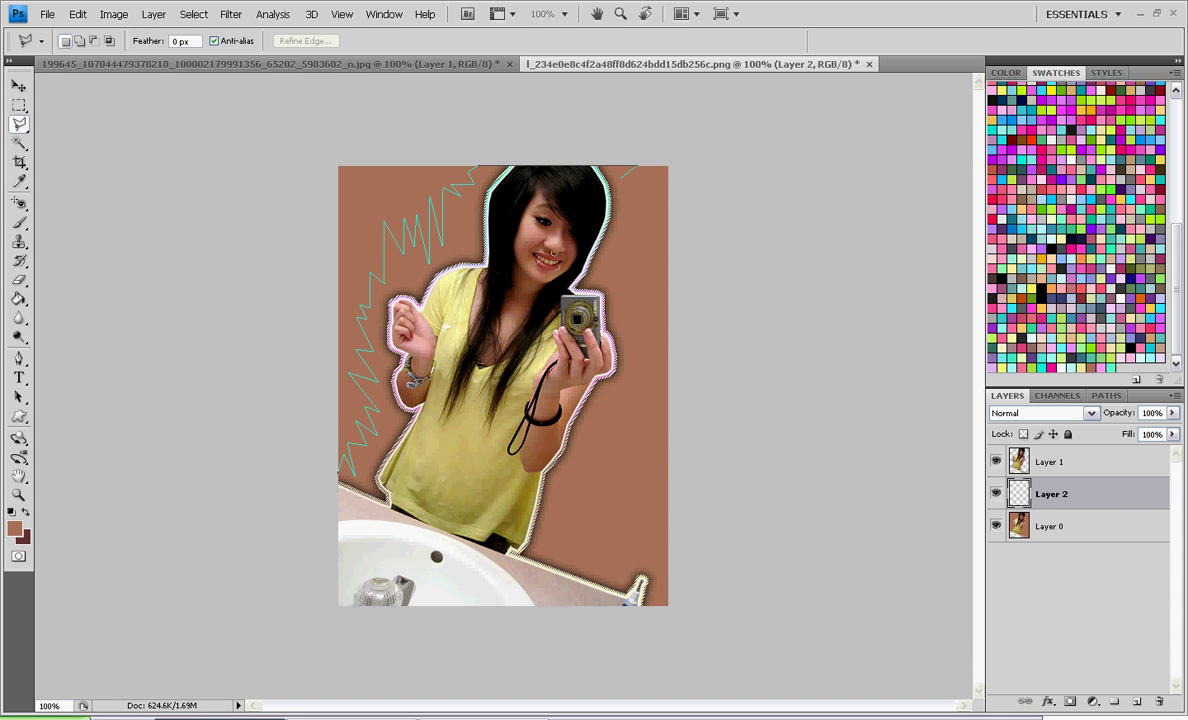
left_click(621, 178)
left_click(648, 187)
left_click(629, 205)
left_click(652, 221)
left_click(618, 242)
left_click(641, 253)
left_click(624, 284)
left_click(637, 280)
left_click(645, 299)
left_click(645, 300)
key("Escape")
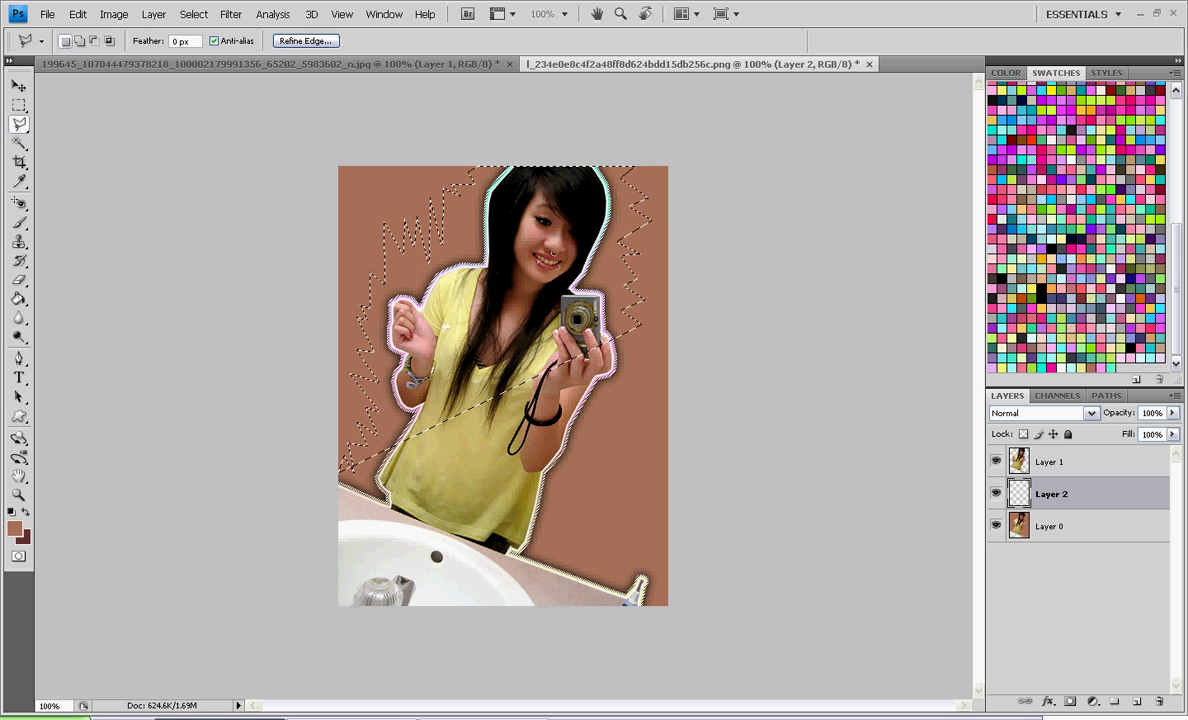
key("m")
key("ctrl+d")
- Outline a closed jagged starburst selection around the woman on Layer 2 with the Polygonal Lasso tool, following the canvas edges at the bottom
key("l")
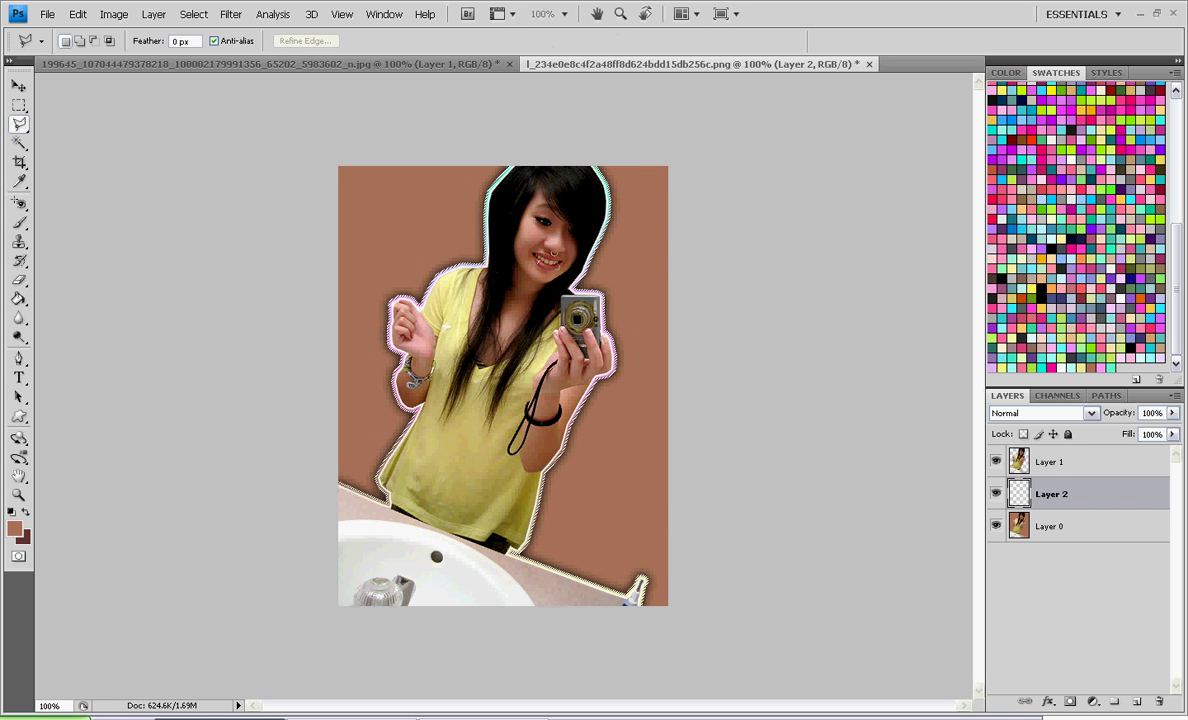
left_click(352, 475)
left_click(345, 442)
left_click(380, 447)
left_click(366, 424)
left_click(346, 391)
left_click(371, 405)
left_click(349, 365)
left_click(371, 384)
left_click(346, 341)
left_click(376, 360)
left_click(389, 289)
left_click(372, 254)
left_click(412, 270)
left_click(397, 225)
left_click(408, 242)
left_click(423, 178)
left_click(447, 246)
left_click(462, 198)
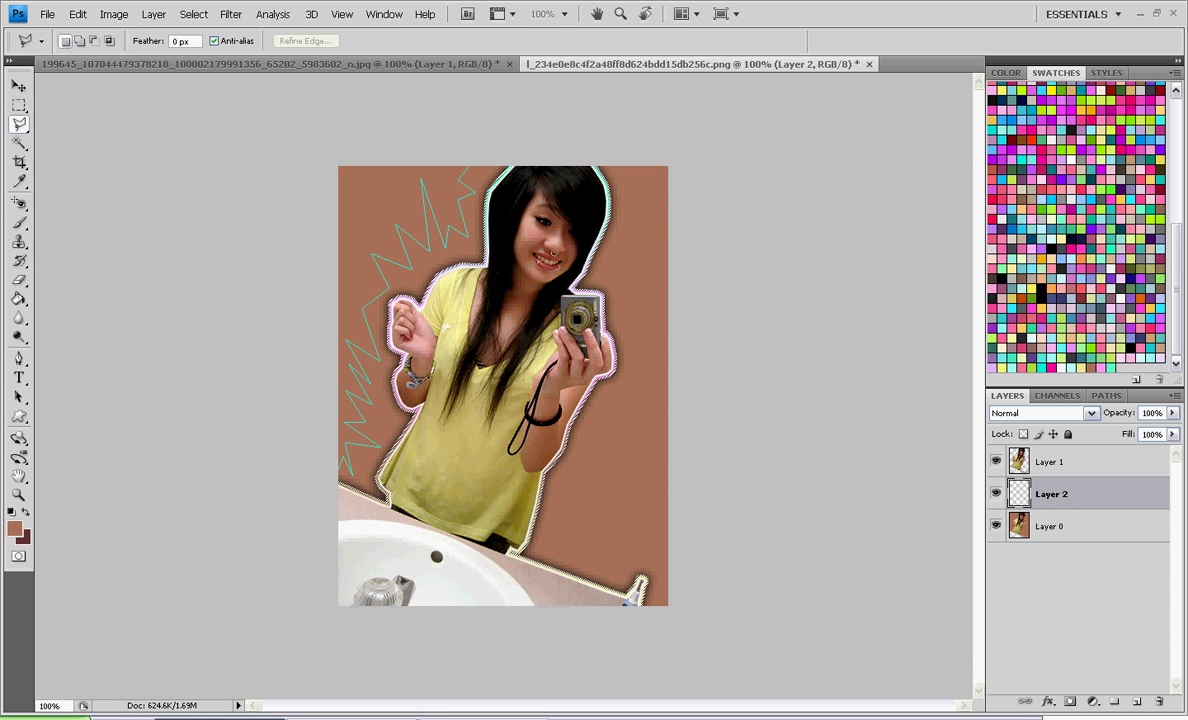
left_click(468, 164)
left_click(621, 164)
left_click(652, 180)
left_click(625, 183)
left_click(656, 199)
left_click(621, 213)
left_click(648, 220)
left_click(621, 239)
left_click(656, 259)
left_click(613, 265)
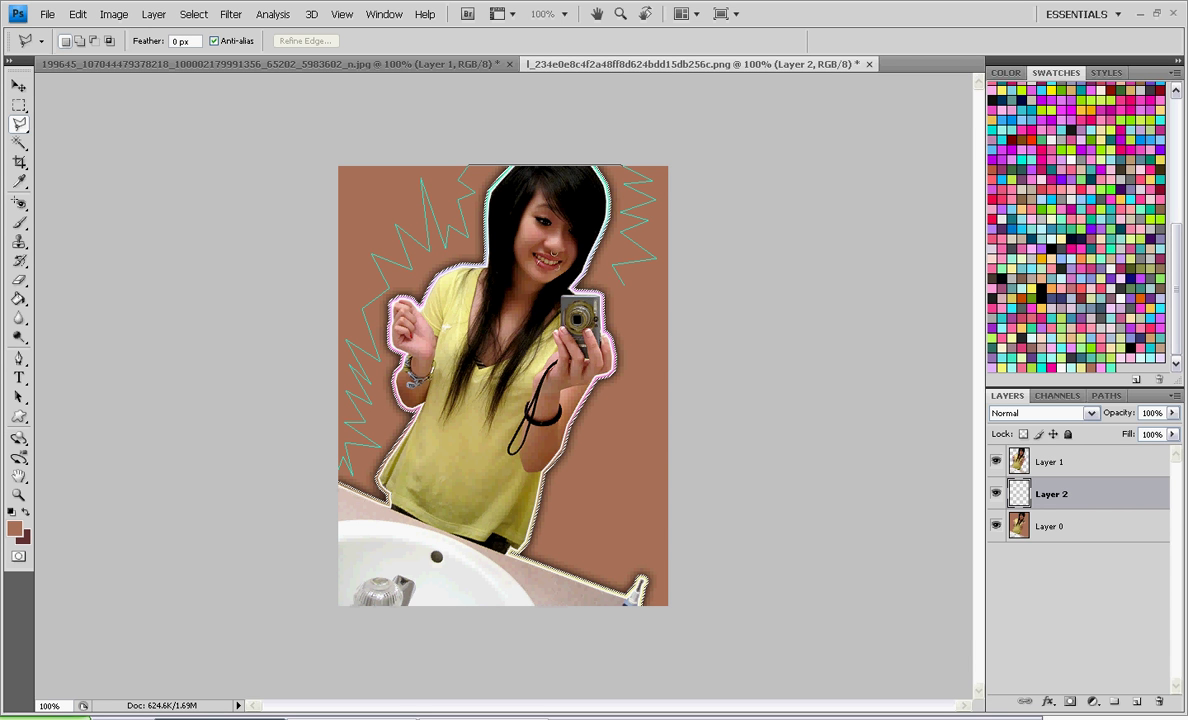
left_click(613, 287)
left_click(648, 311)
left_click(616, 318)
left_click(656, 352)
left_click(633, 366)
left_click(653, 384)
left_click(625, 390)
left_click(640, 414)
left_click(592, 414)
left_click(633, 451)
left_click(600, 451)
left_click(648, 477)
left_click(584, 512)
left_click(558, 530)
left_click(595, 530)
left_click(577, 559)
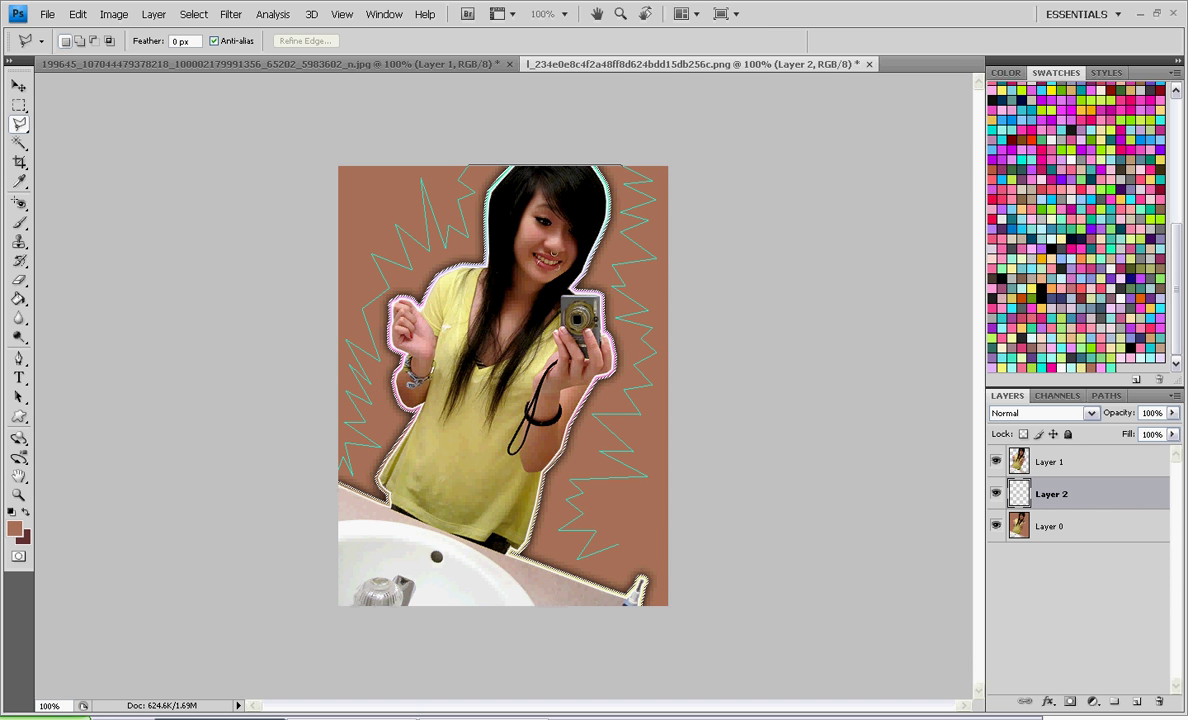
left_click(618, 570)
left_click(638, 543)
left_click(660, 570)
left_click(668, 542)
left_click(668, 607)
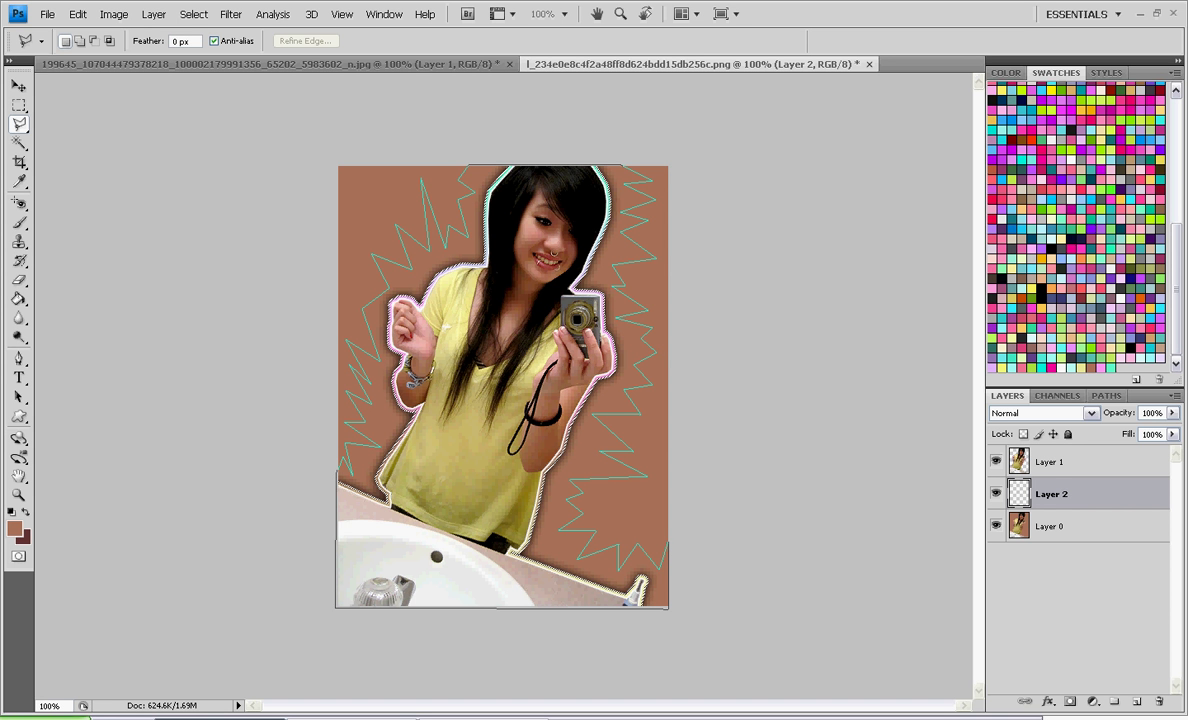
left_click(339, 469)
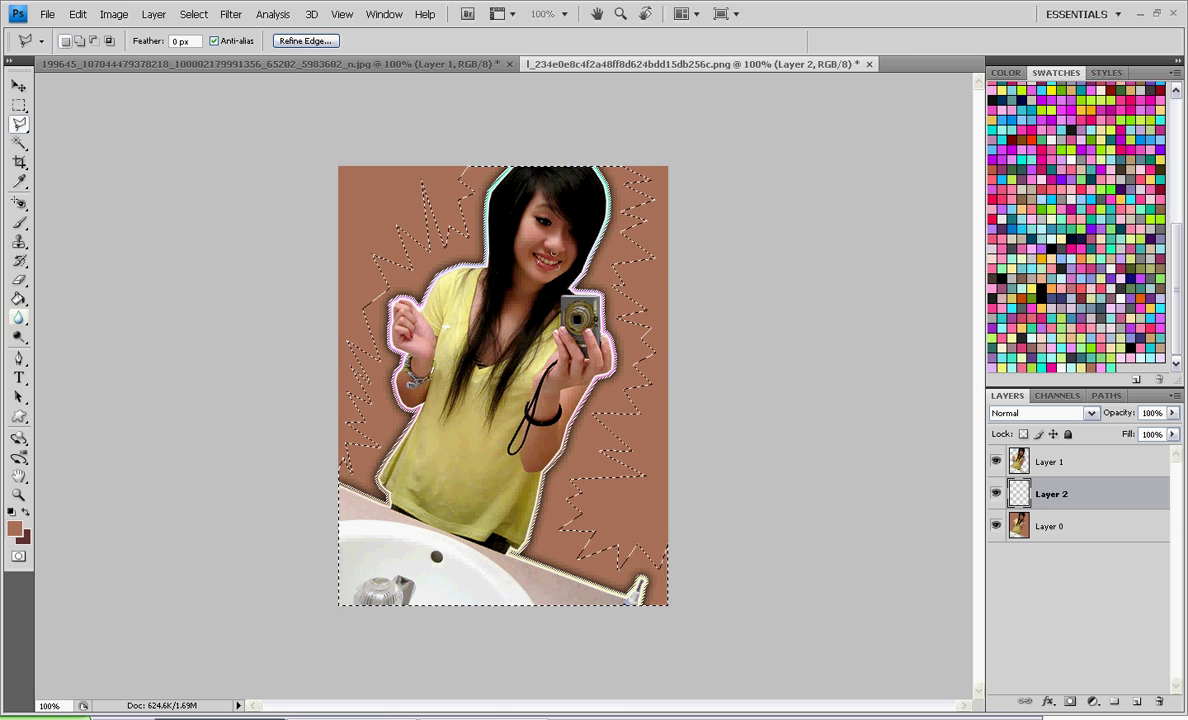
- Fill the starburst selection on Layer 2 with light pink from the swatches
left_click(19, 299)
left_click(97, 313)
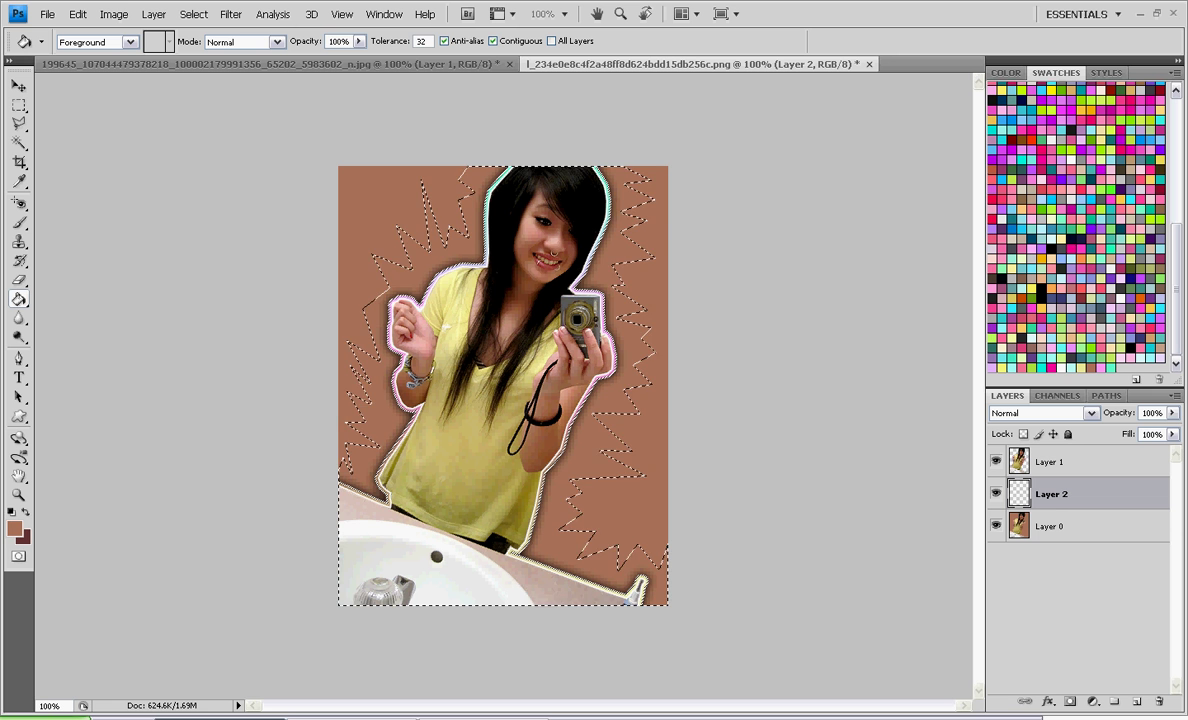
left_click(1111, 368)
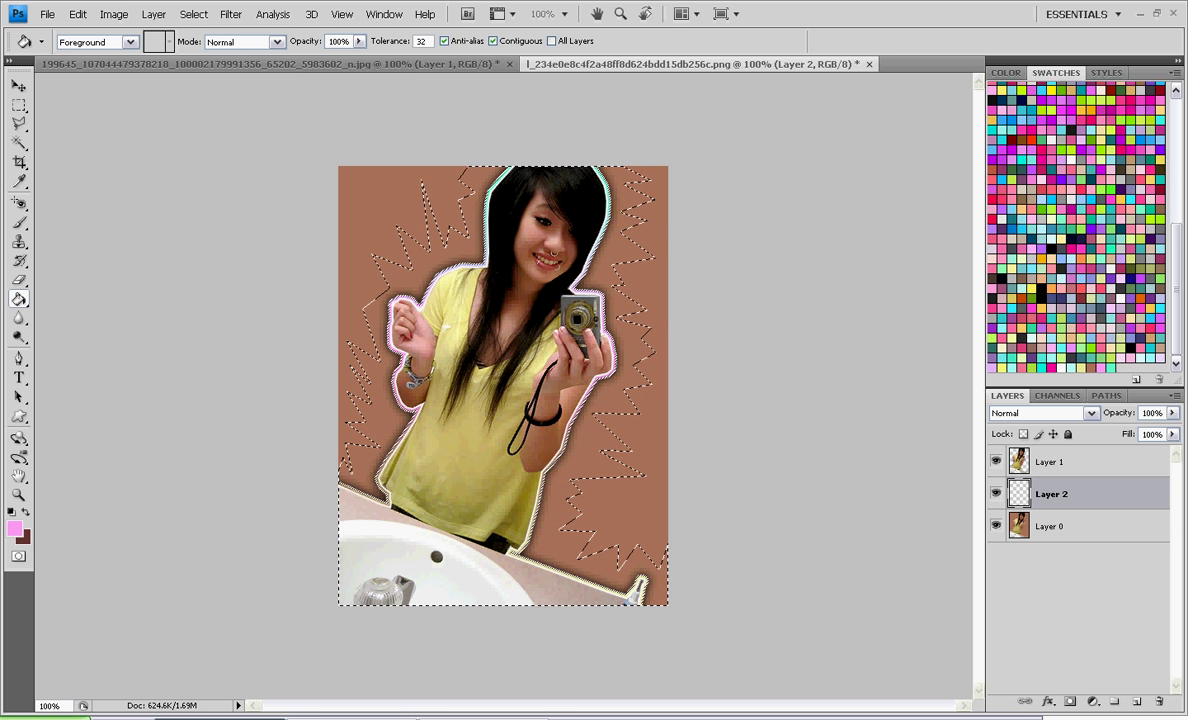
key("alt+BackSpace")
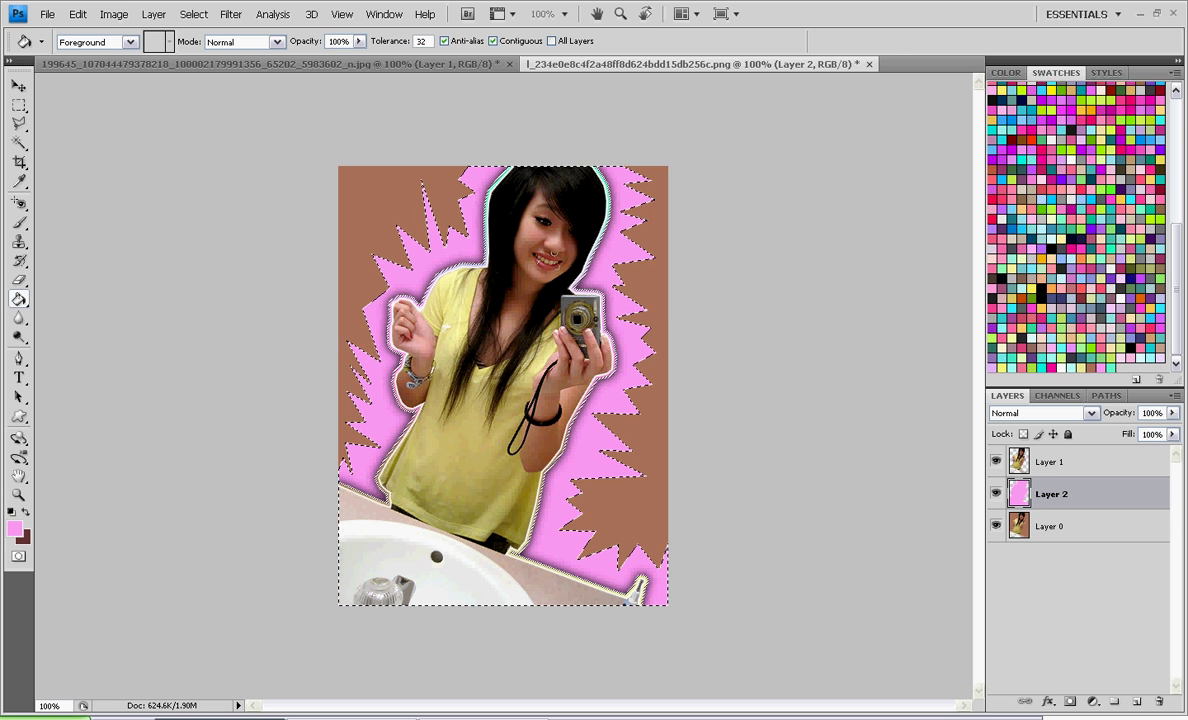
- Give the pink starburst on Layer 2 a 2 px outside stroke in white (ffffff)
double_click(1112, 494)
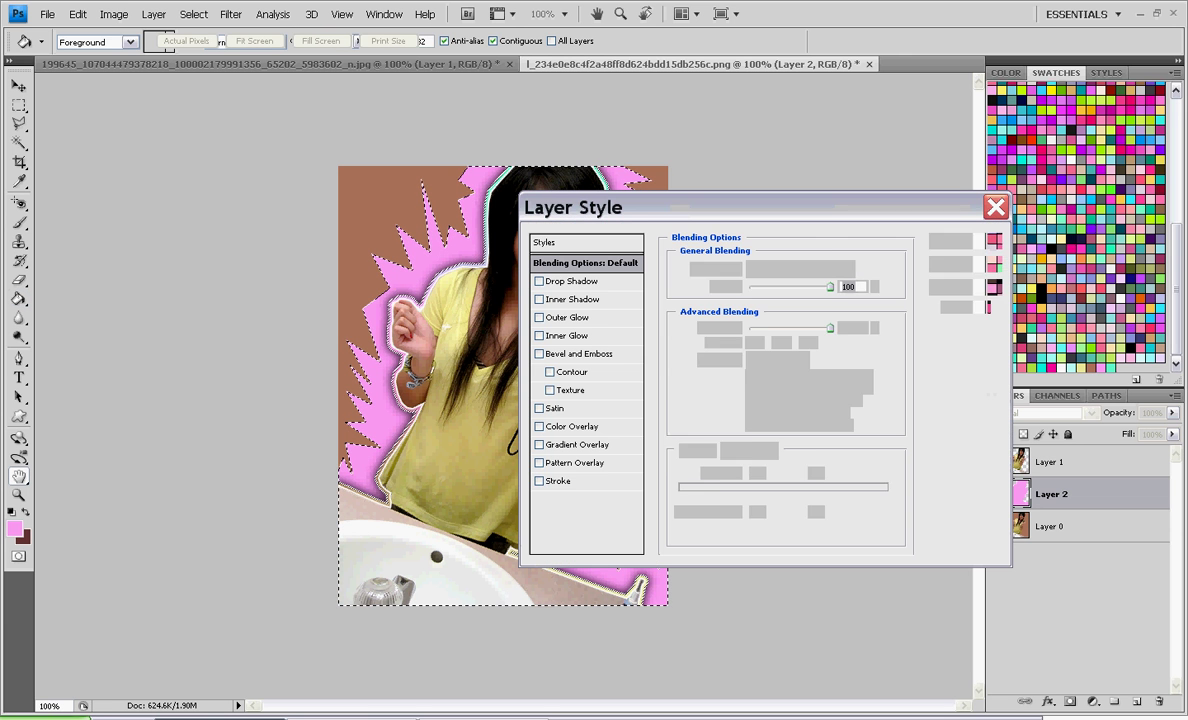
left_click(557, 481)
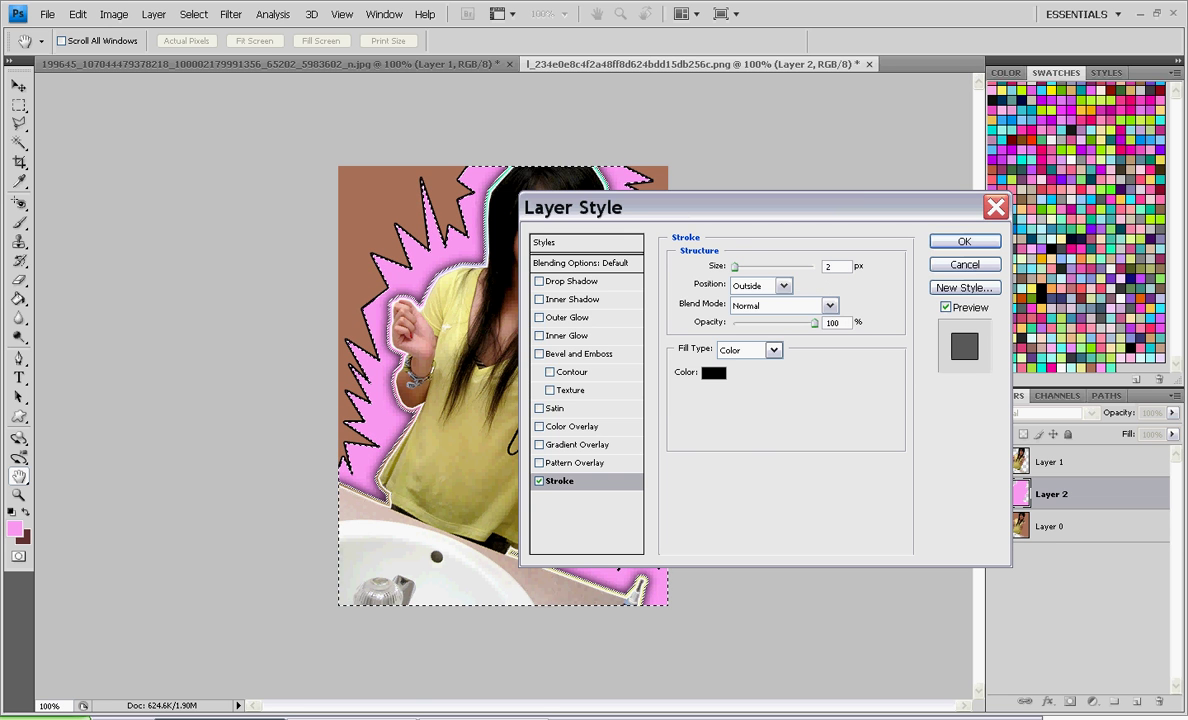
left_click(713, 372)
left_click(533, 161)
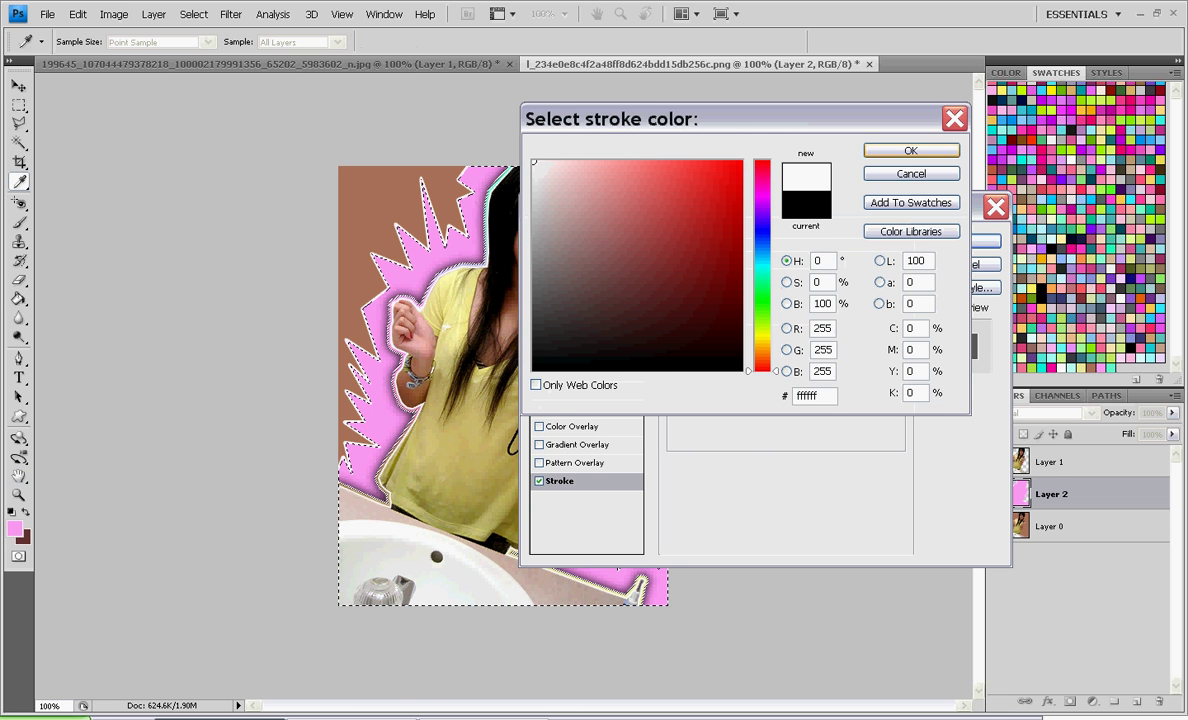
left_click(911, 151)
left_click(964, 241)
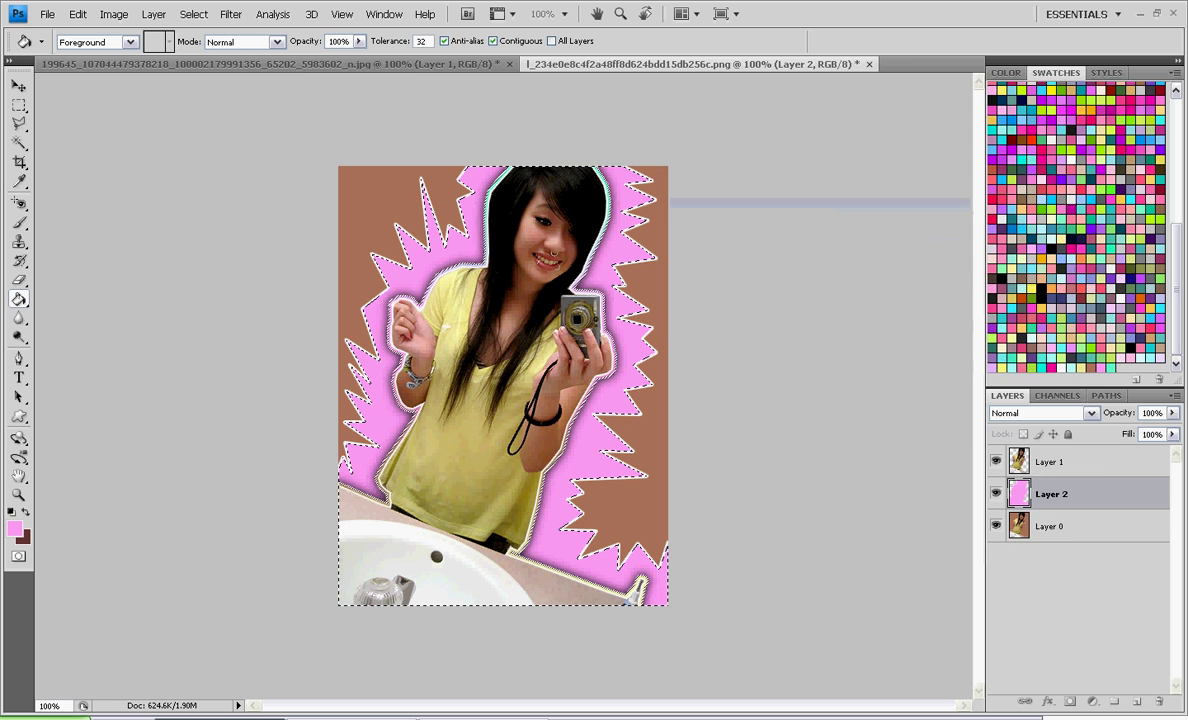
- Duplicate Layer 2 as Layer 2 copy and place the copy directly beneath it
right_click(1096, 492)
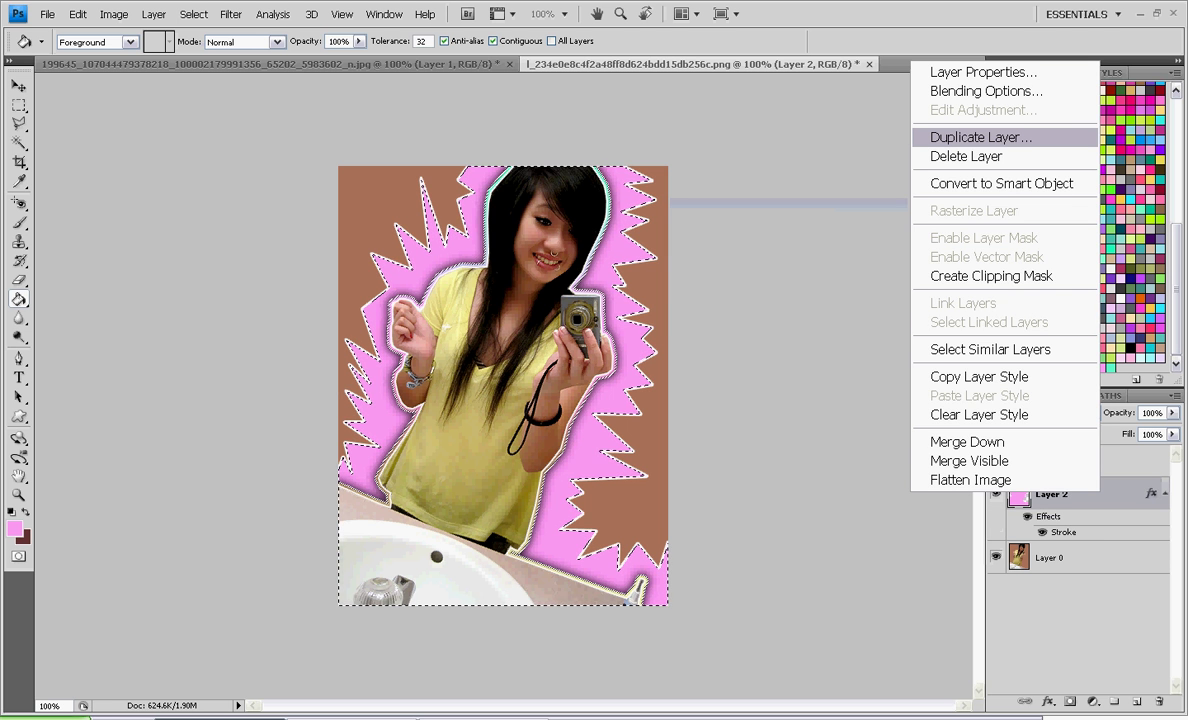
left_click(980, 137)
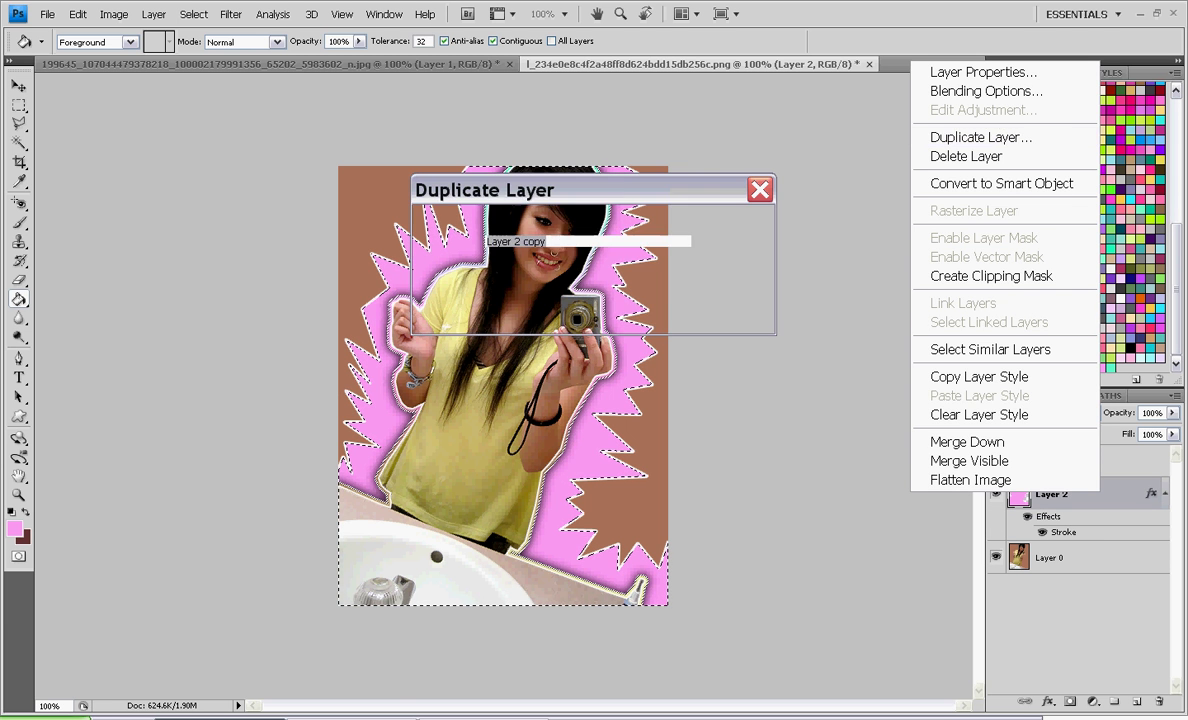
key("Return")
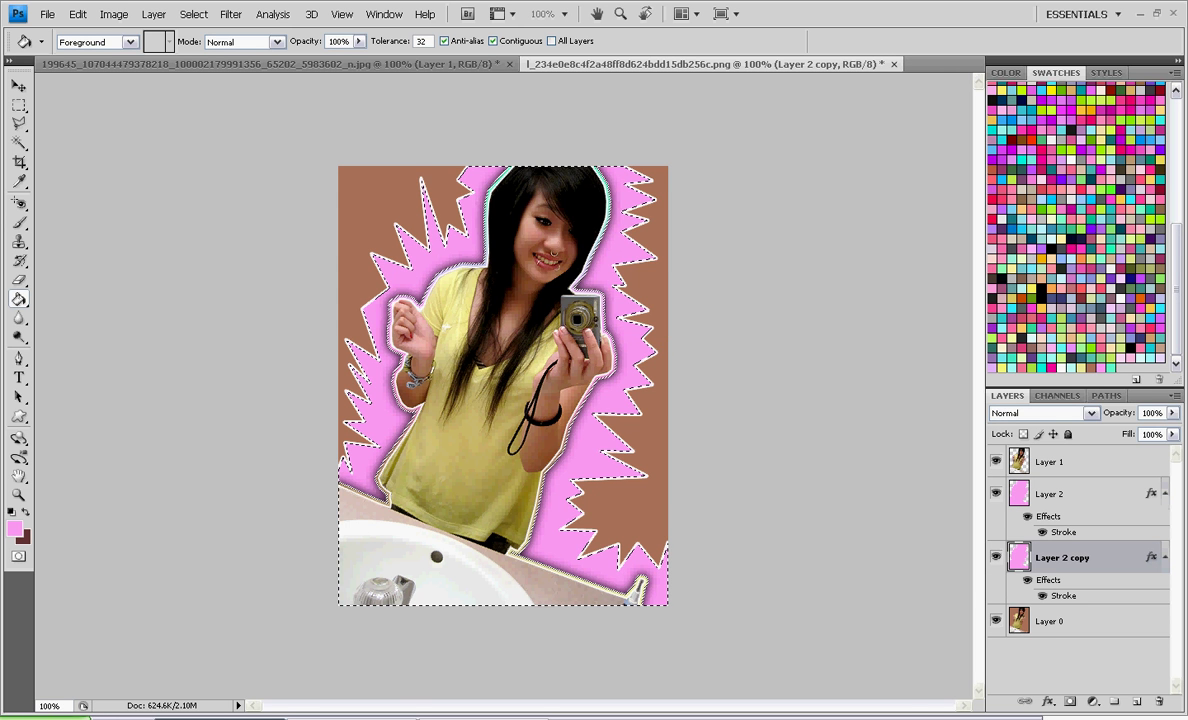
- Change the stroke of Layer 2 copy to 4 px with the yellow, brown, pink and mint gradient preset
double_click(1063, 596)
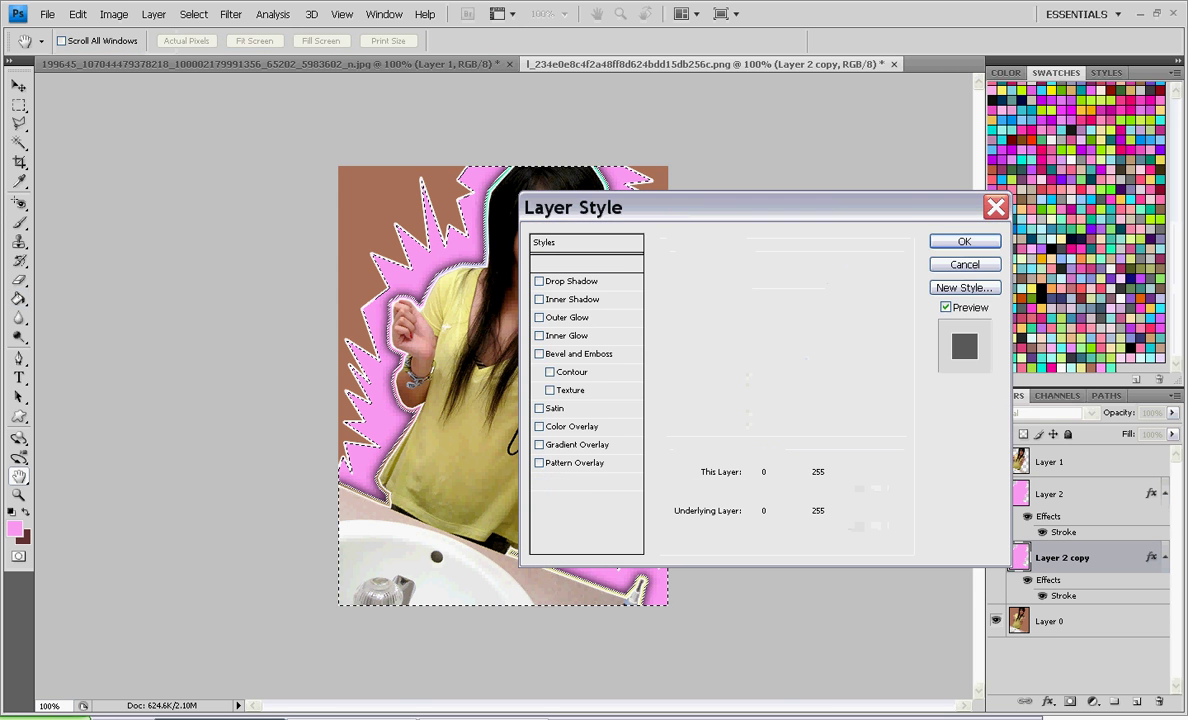
double_click(829, 267)
type("4")
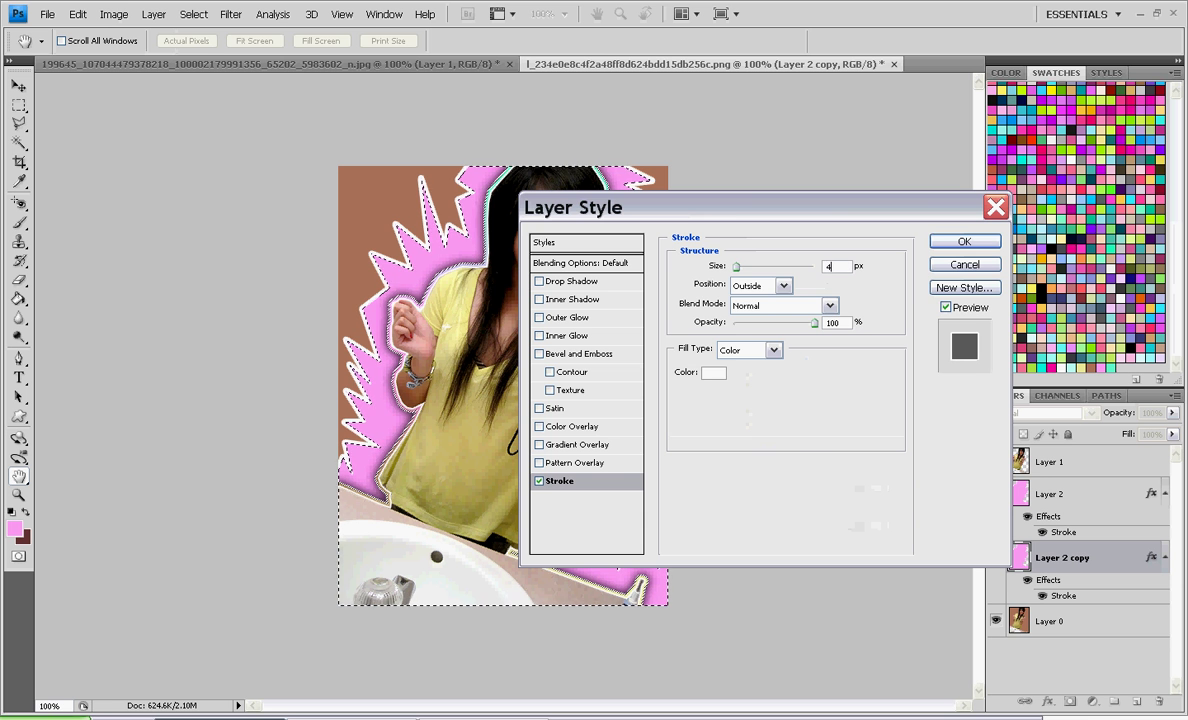
left_click(774, 350)
left_click(734, 380)
left_click(752, 372)
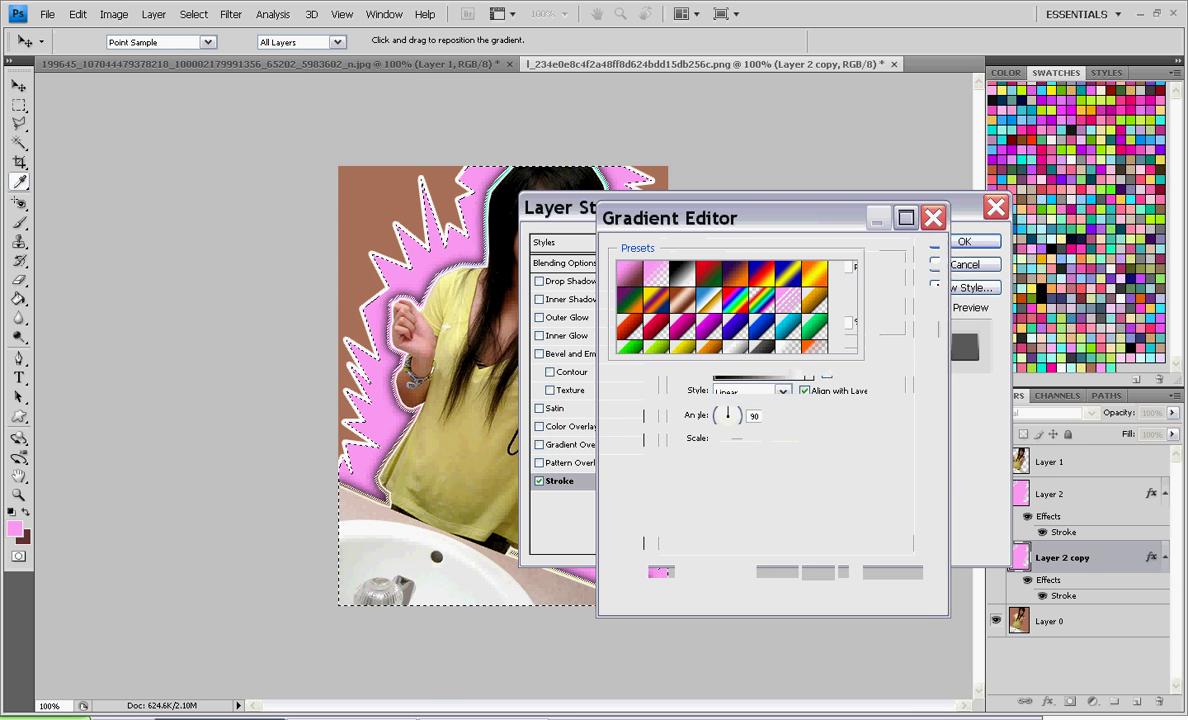
left_click_drag(851, 282, 851, 336)
left_click(630, 341)
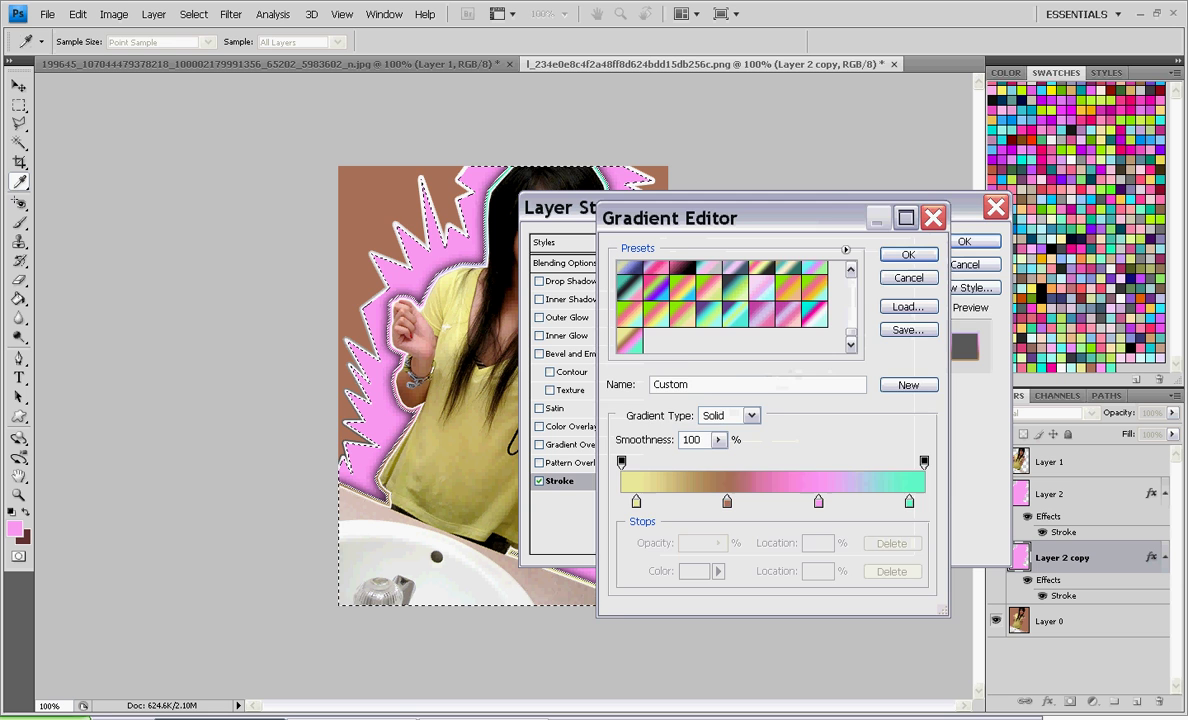
left_click(908, 255)
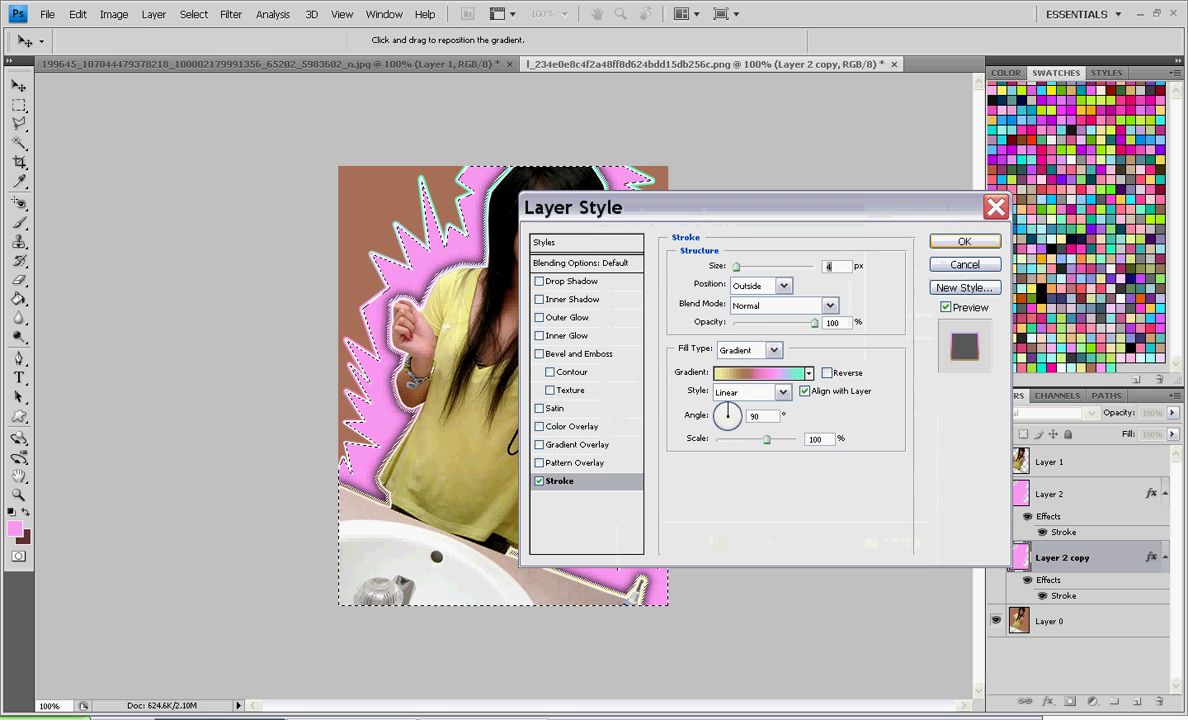
key("Return")
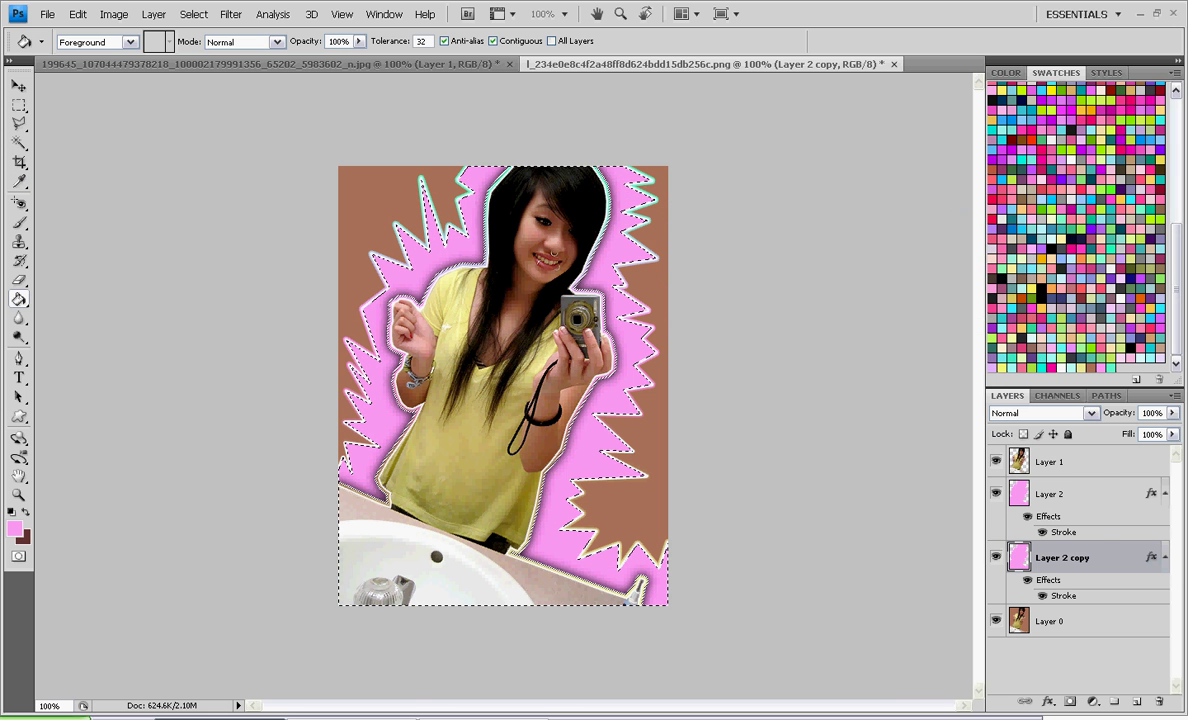
- Duplicate Layer 2 copy as Layer 2 copy 2 and place it between Layer 2 copy and Layer 0
right_click(1100, 557)
left_click(980, 196)
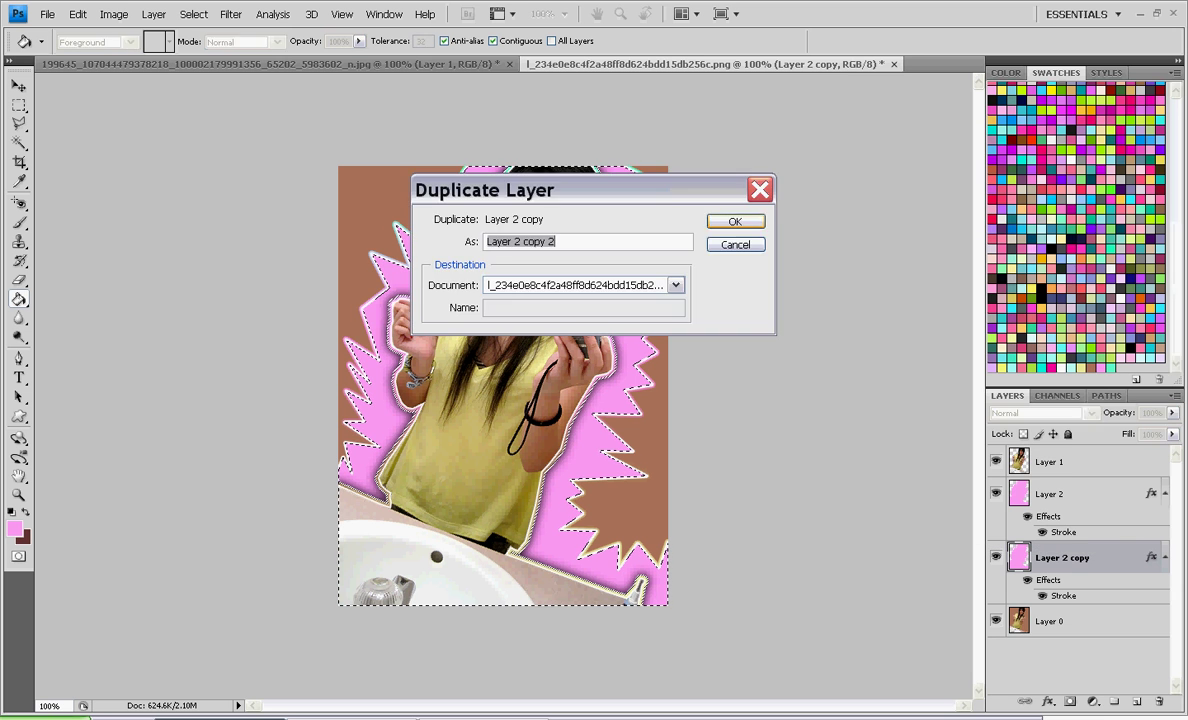
key("Return")
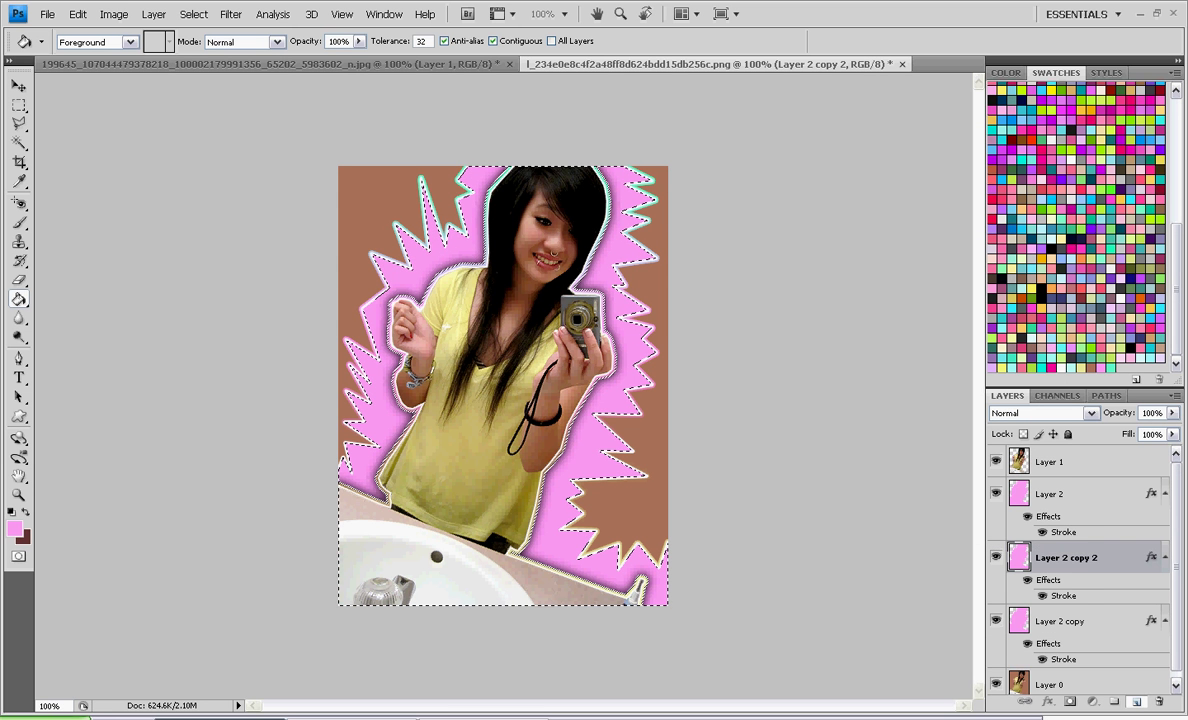
left_click_drag(1080, 557, 1078, 692)
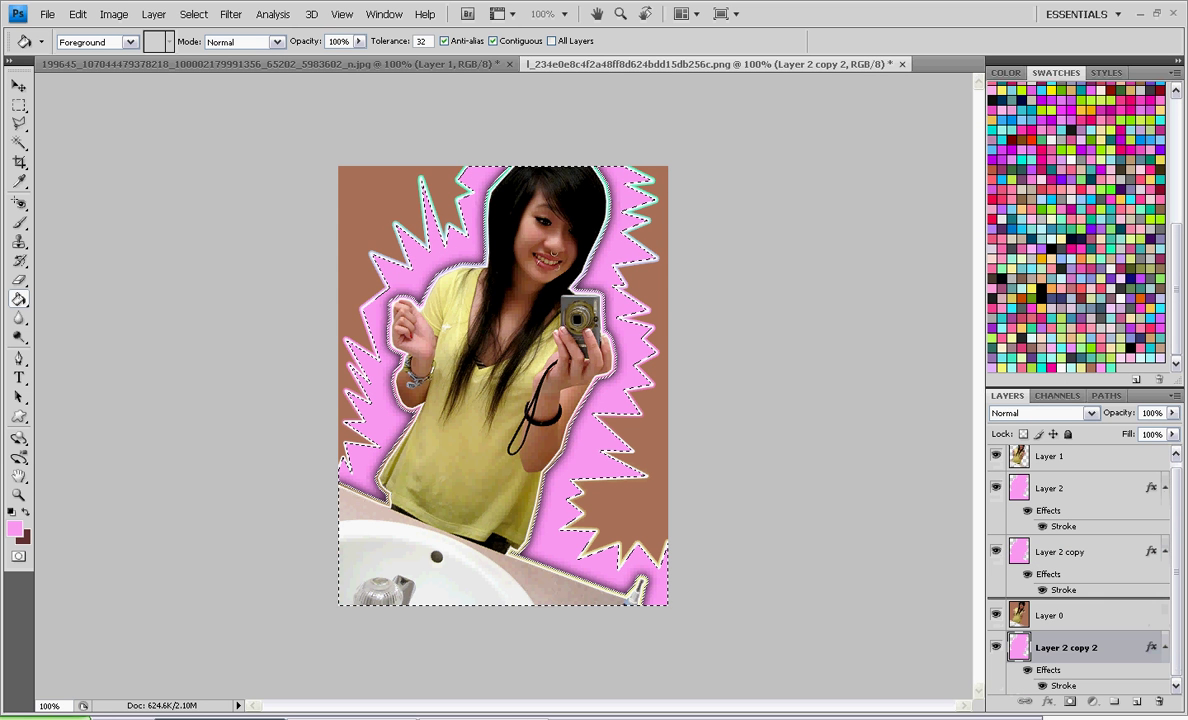
key("ctrl+bracketright")
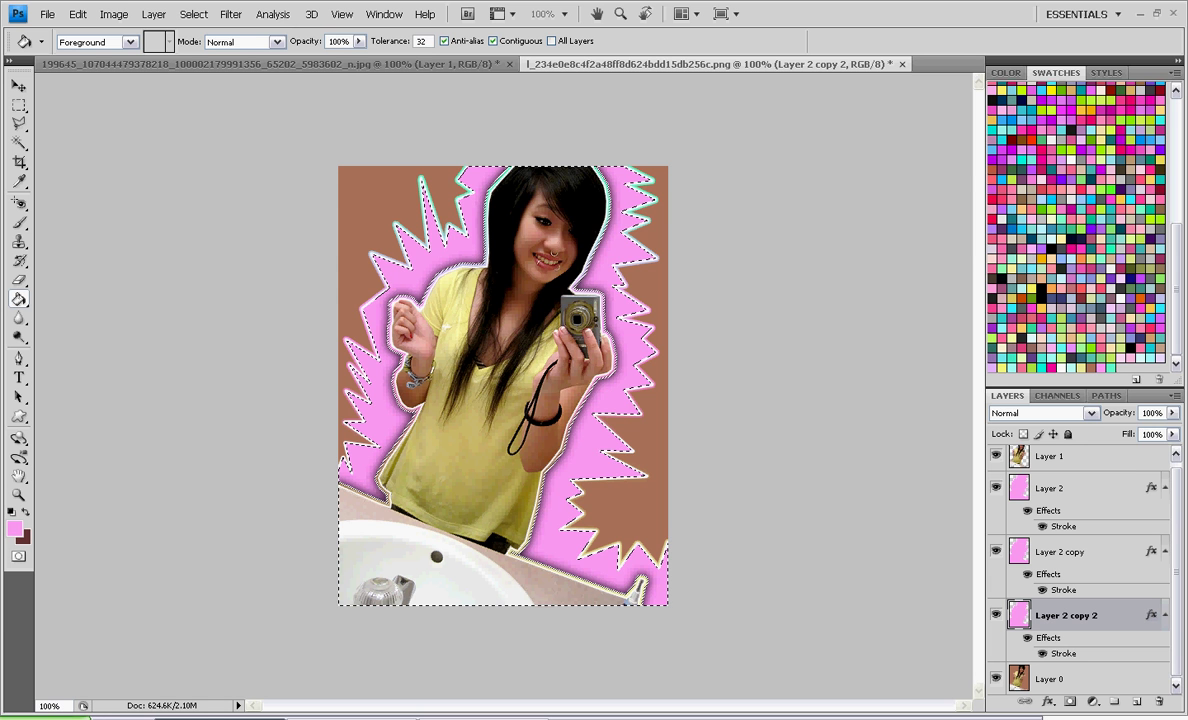
- Set the stroke of Layer 2 copy 2 to 6 px, filled with the black-and-white stepped diagonal pattern
double_click(1122, 616)
left_click(560, 481)
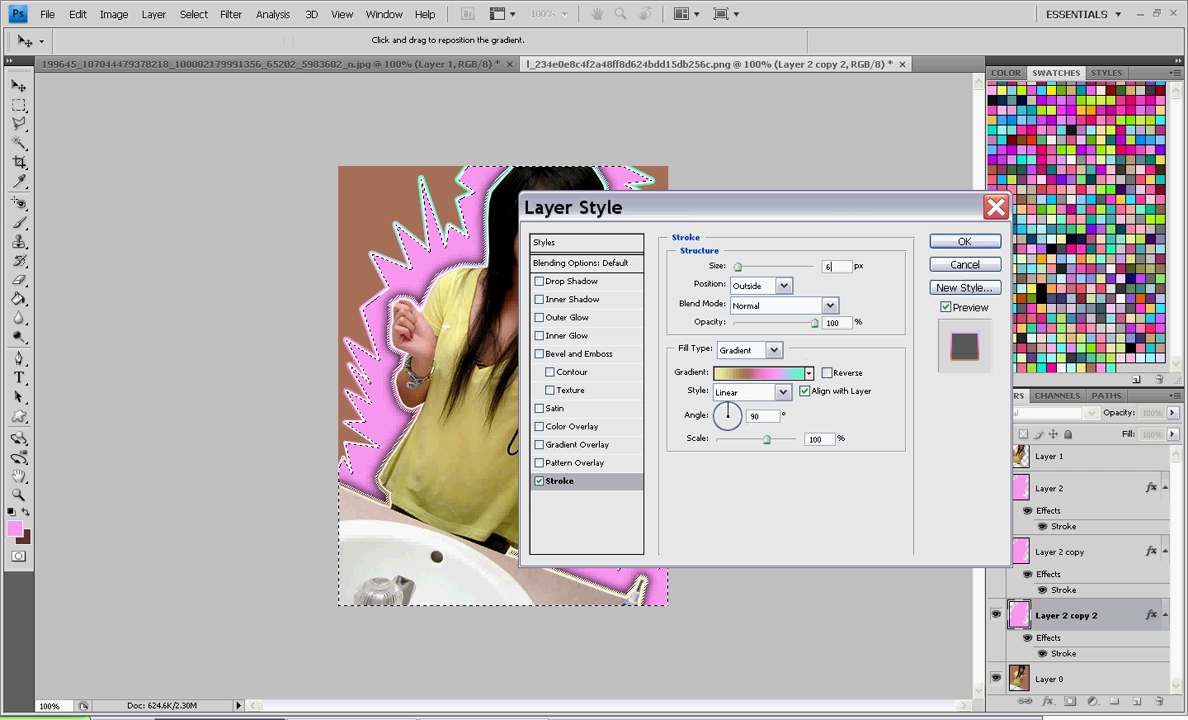
left_click(745, 350)
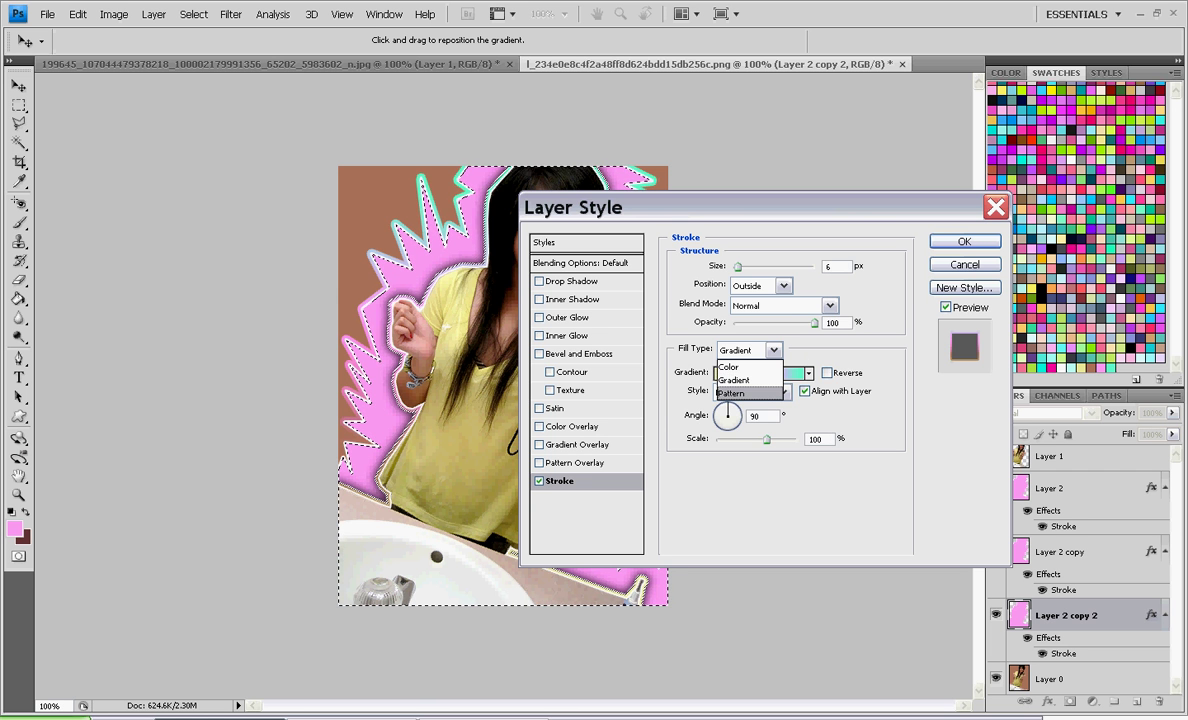
left_click(732, 393)
left_click(762, 392)
left_click(734, 483)
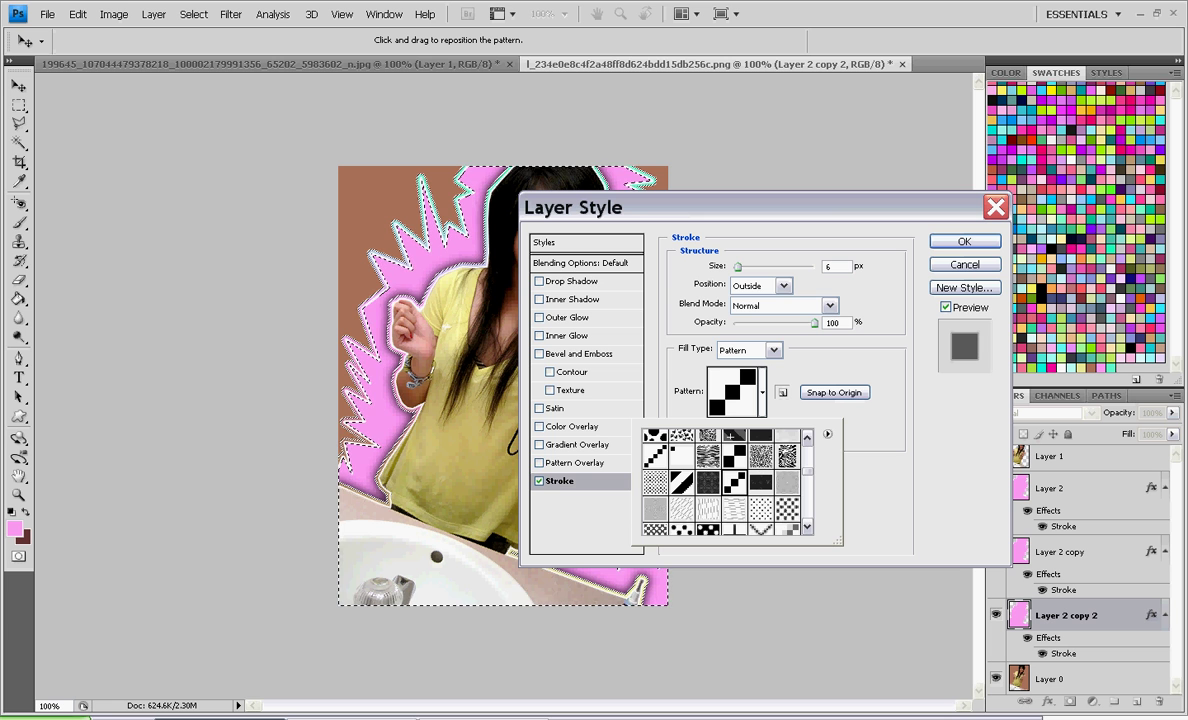
- Add a drop shadow to Layer 2 copy 2 with distance 0 px, spread 23% and size 18 px
left_click(573, 281)
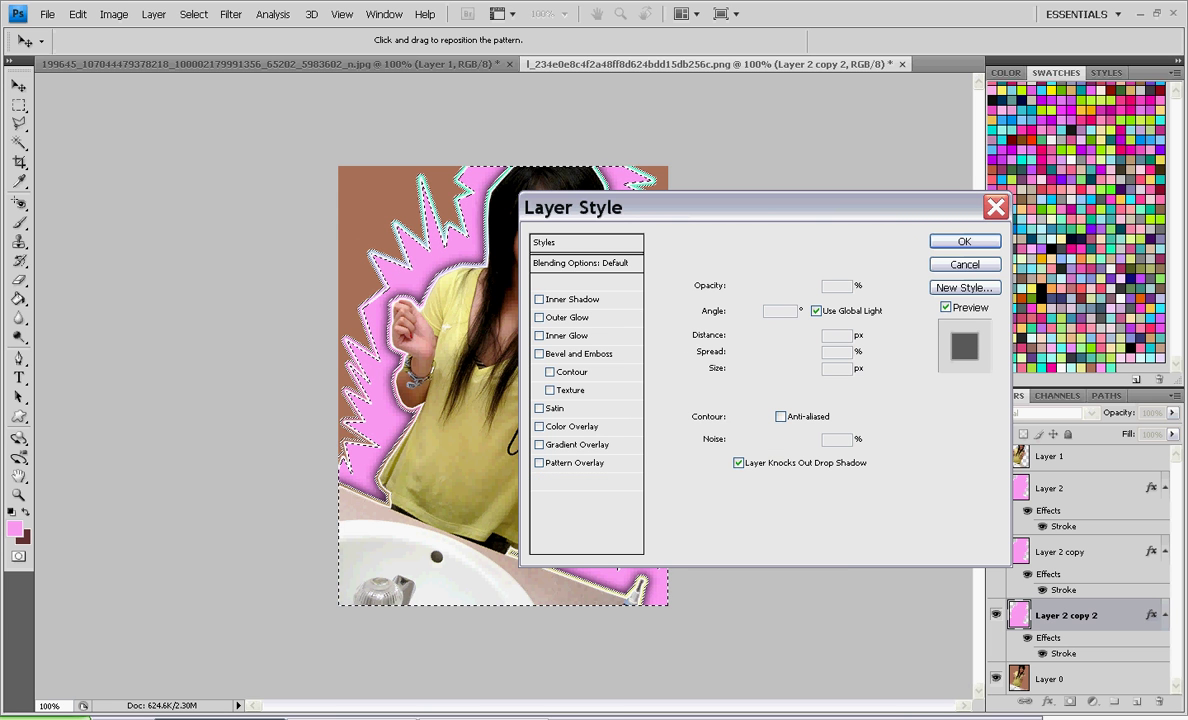
left_click_drag(738, 337, 744, 353)
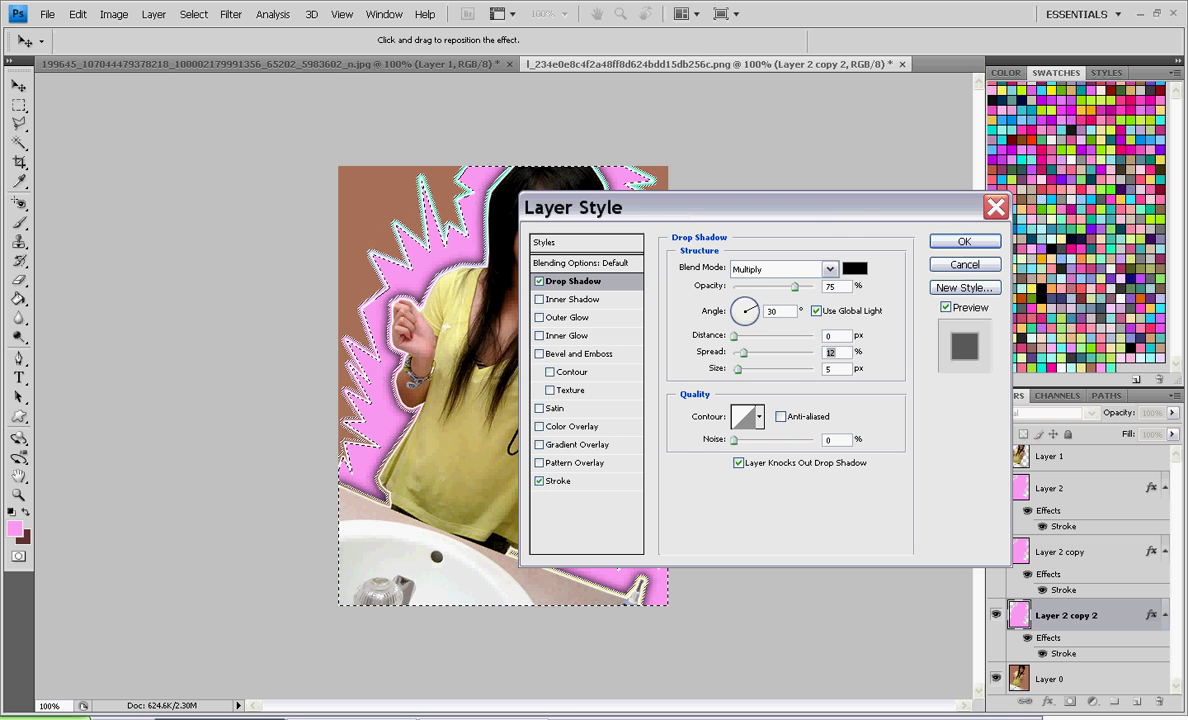
key("Up")
key("Up")
key("Up")
key("Up")
key("Up")
key("Up")
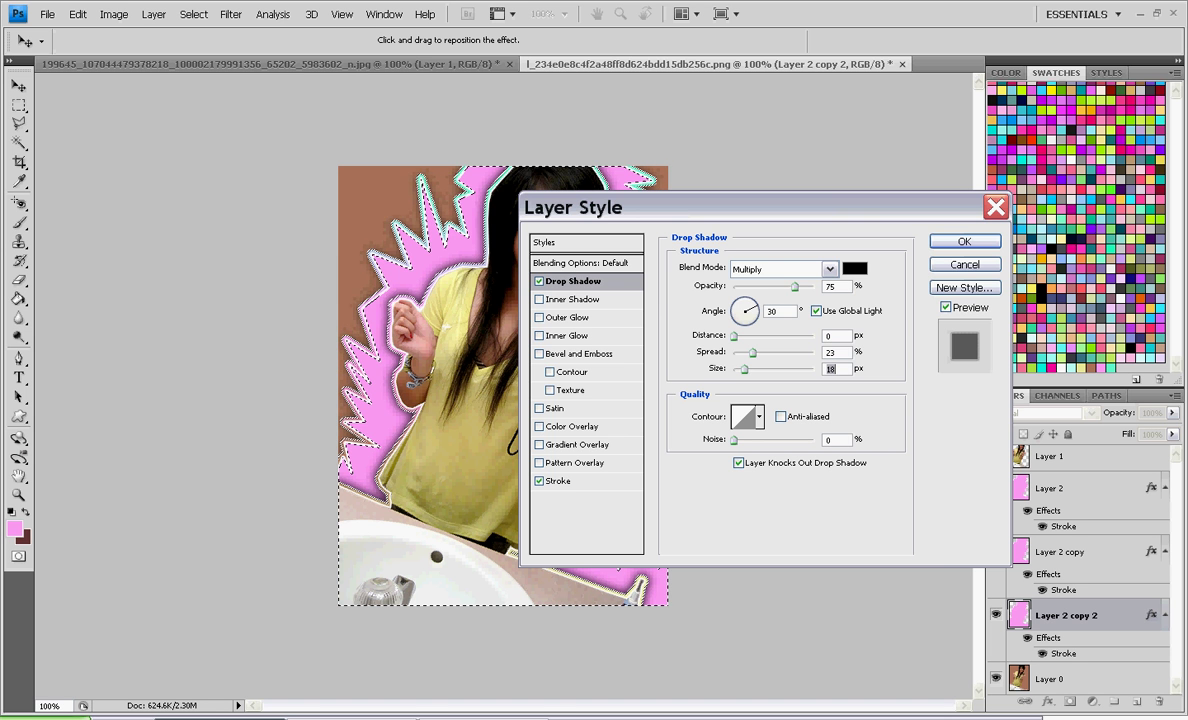
left_click(964, 241)
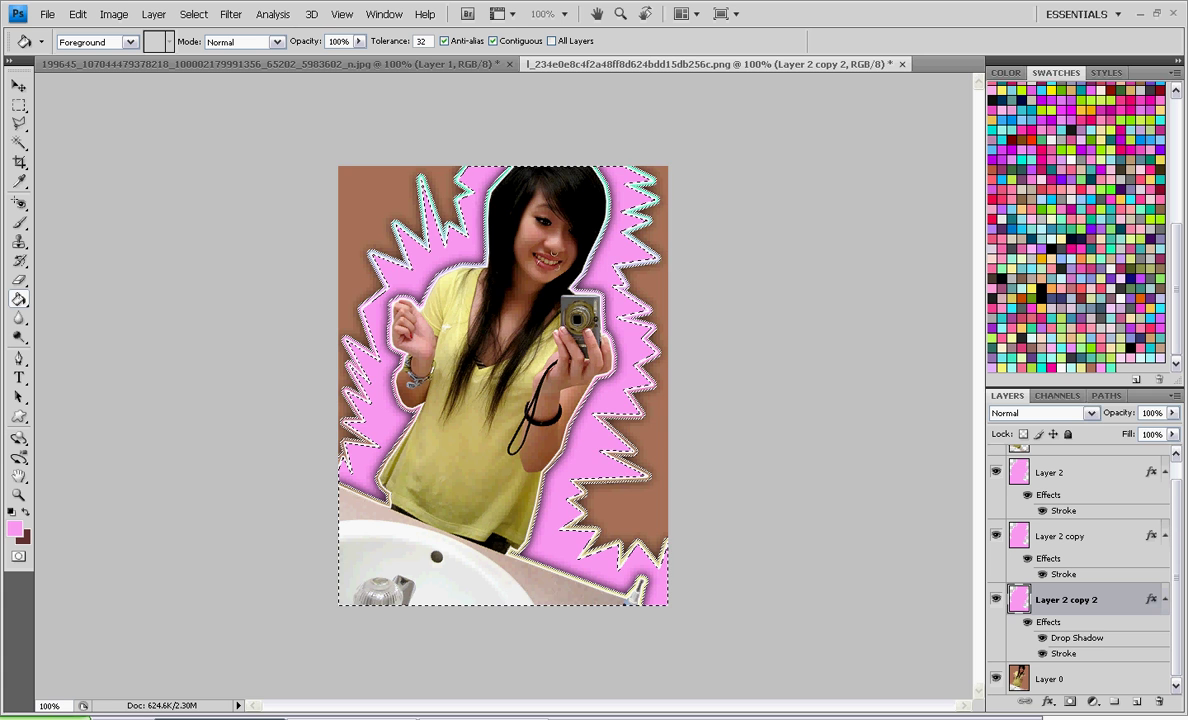
- Try merging Layer 2 and its two copies into one layer while Layer 1 and Layer 0 are hidden, and show both again
scroll(1078, 568, "up", 1)
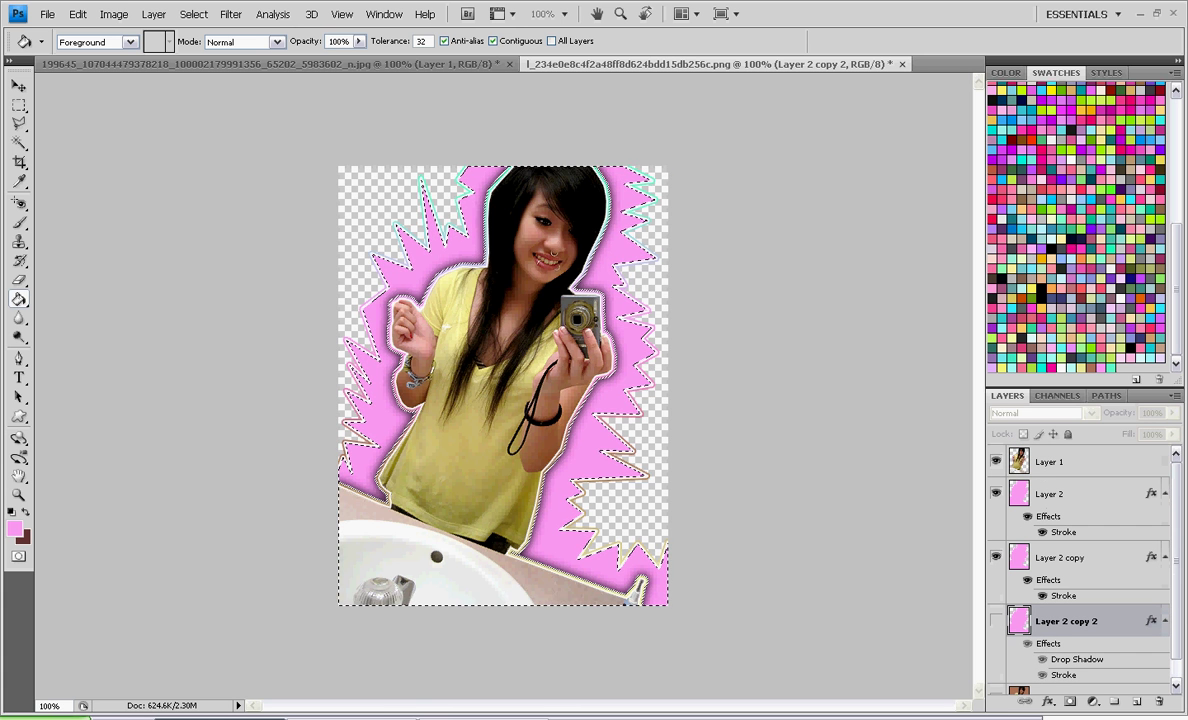
left_click(996, 461)
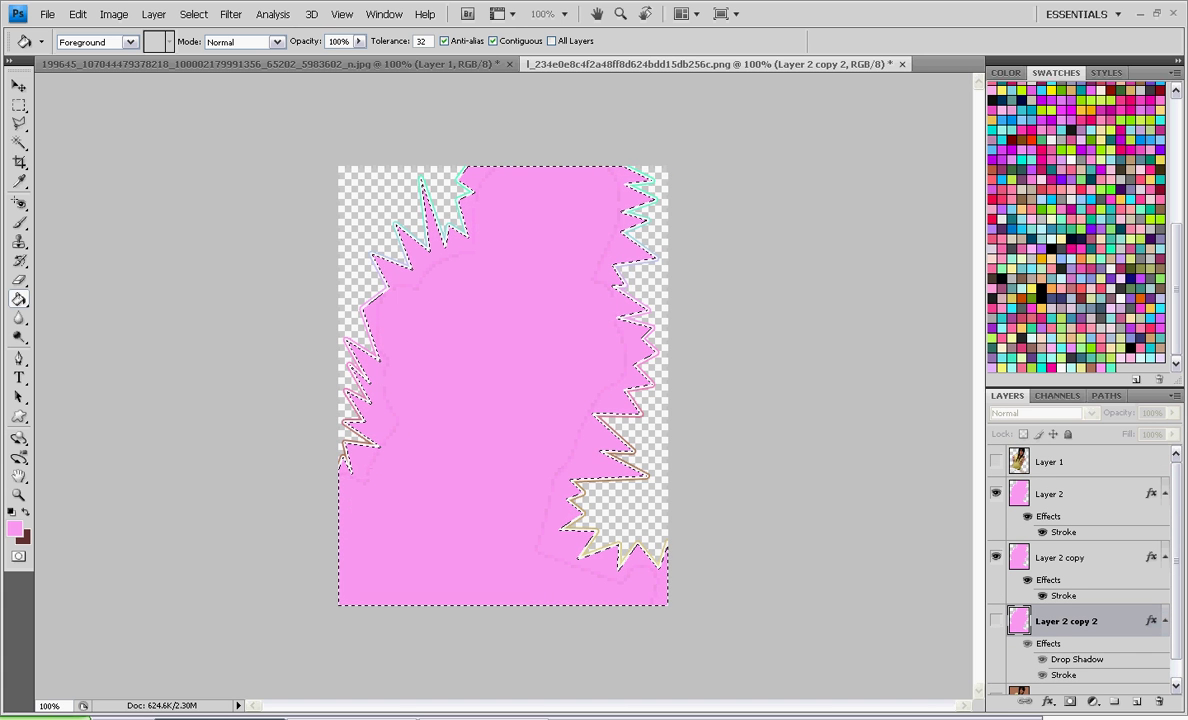
scroll(1078, 568, "down", 1)
right_click(1105, 599)
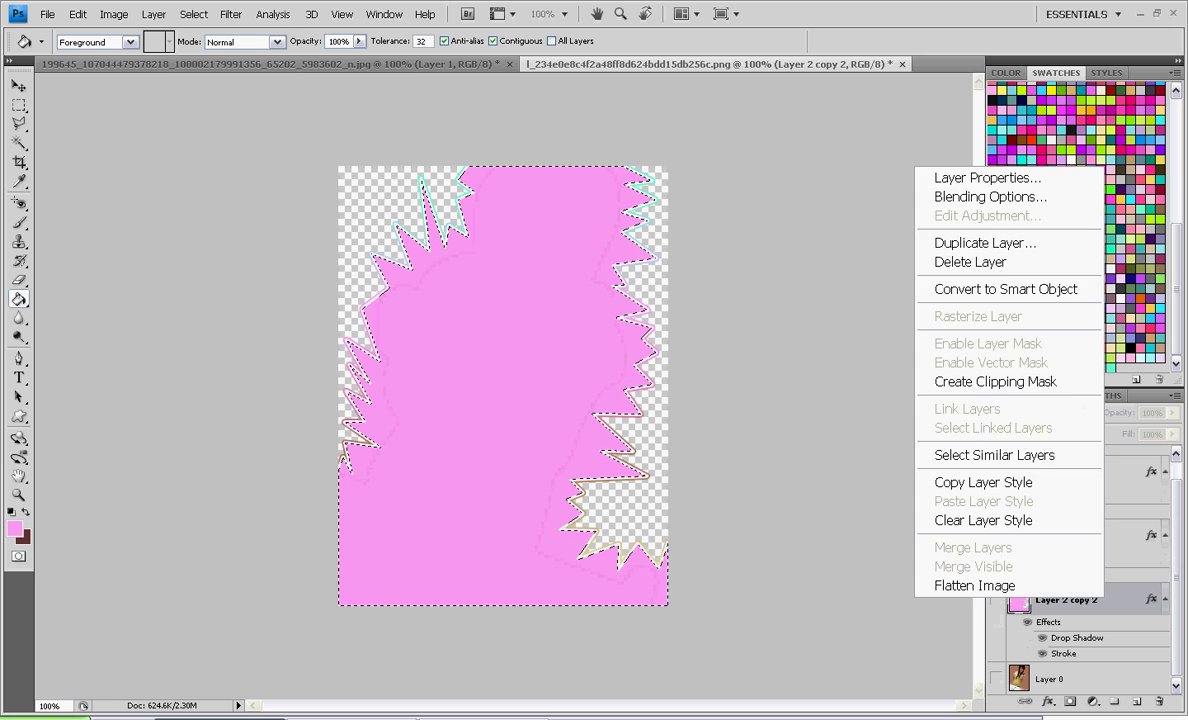
left_click(984, 483)
left_click(995, 599)
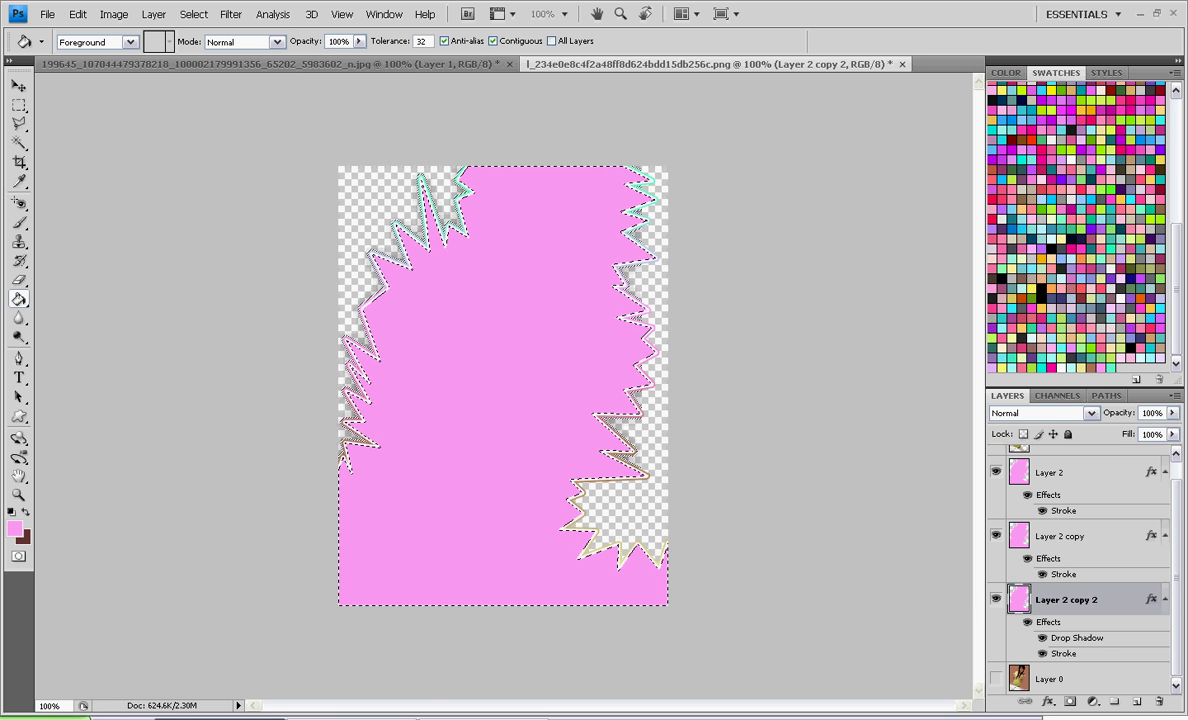
right_click(1105, 594)
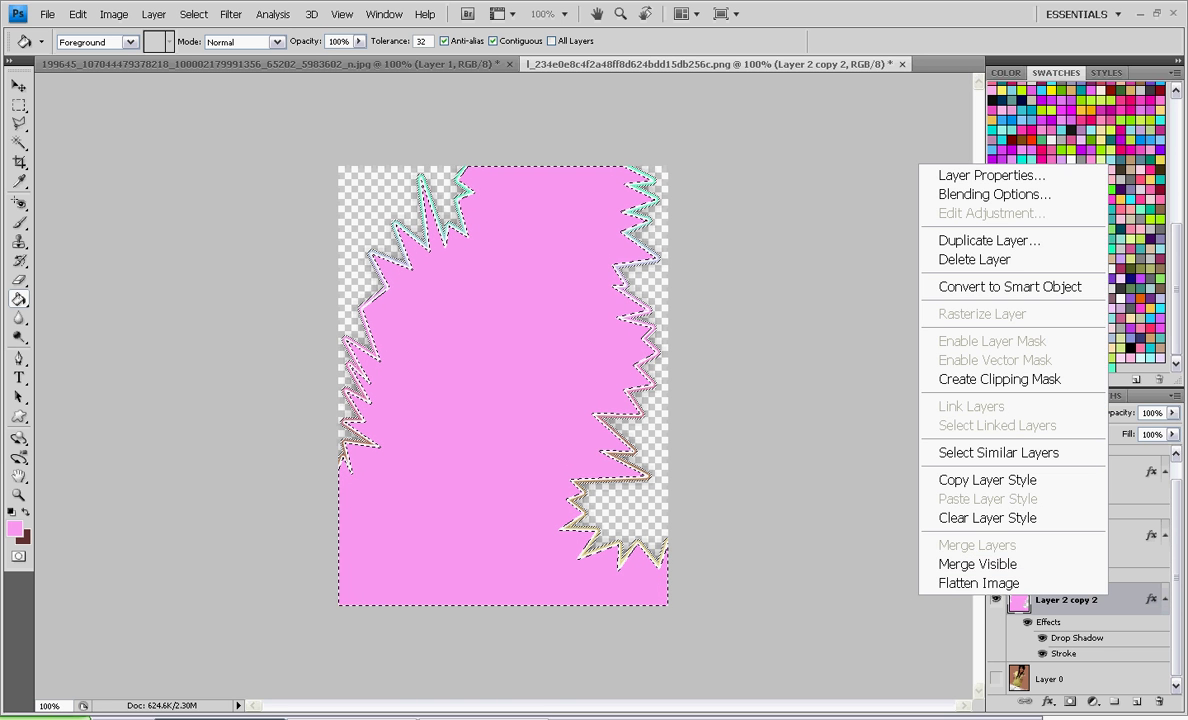
left_click(978, 564)
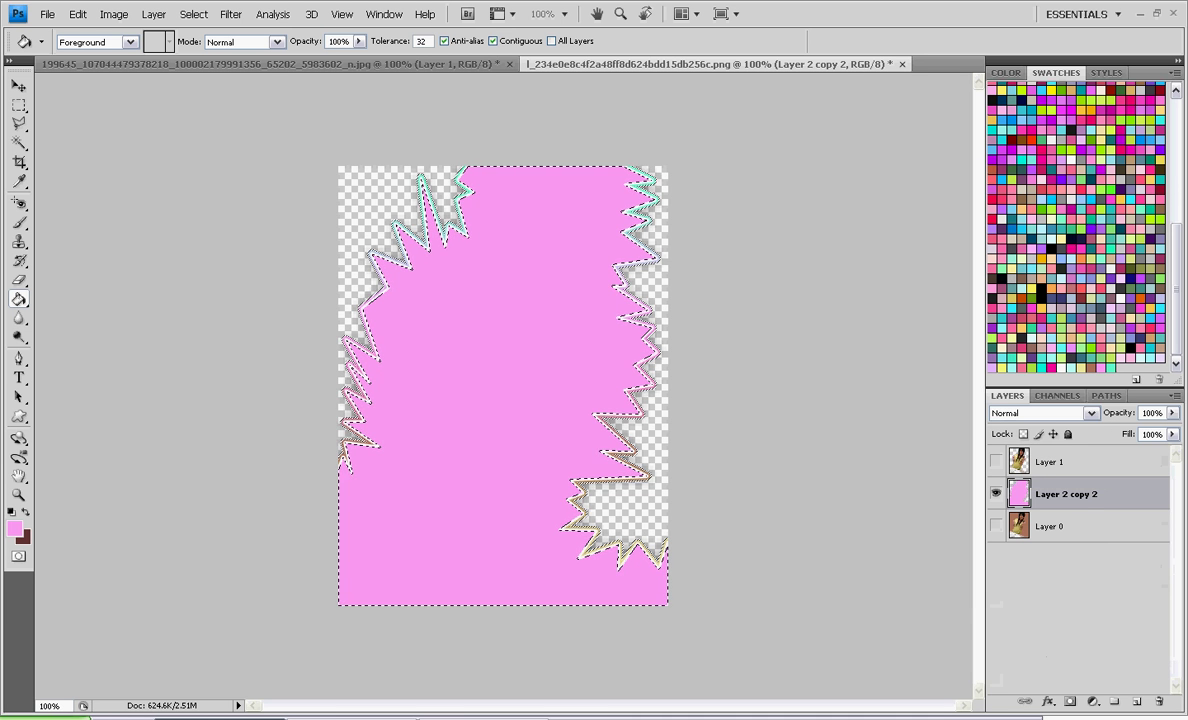
left_click(995, 526)
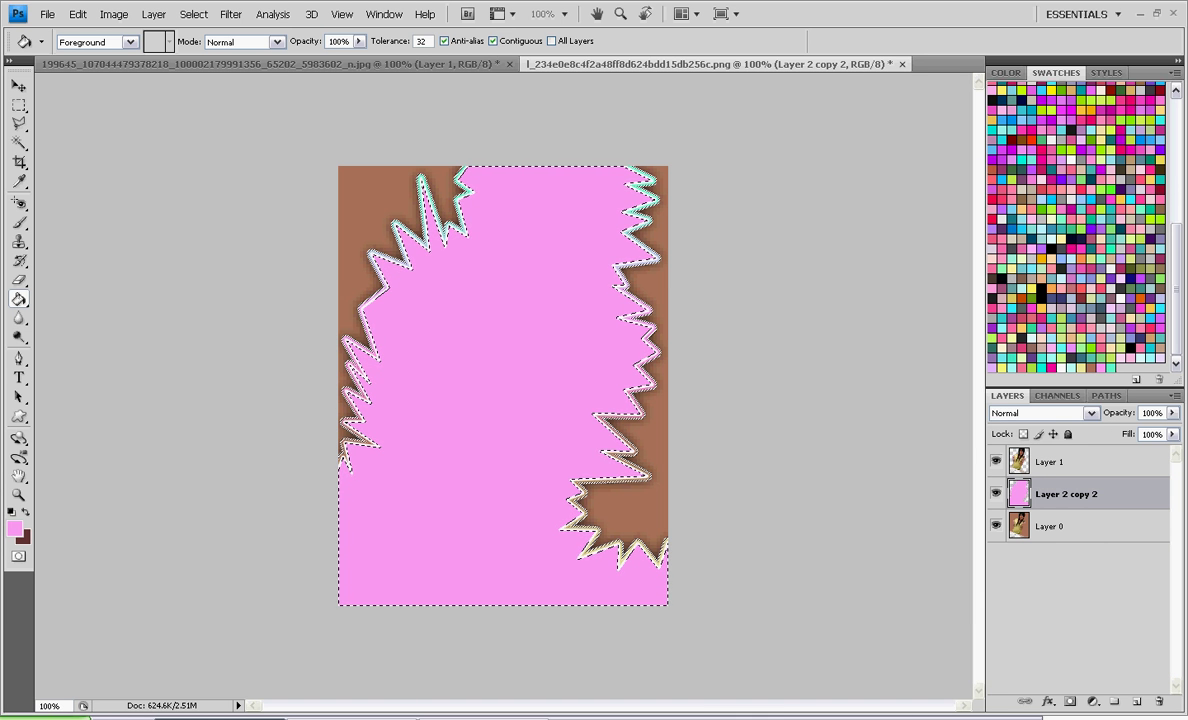
left_click(995, 462)
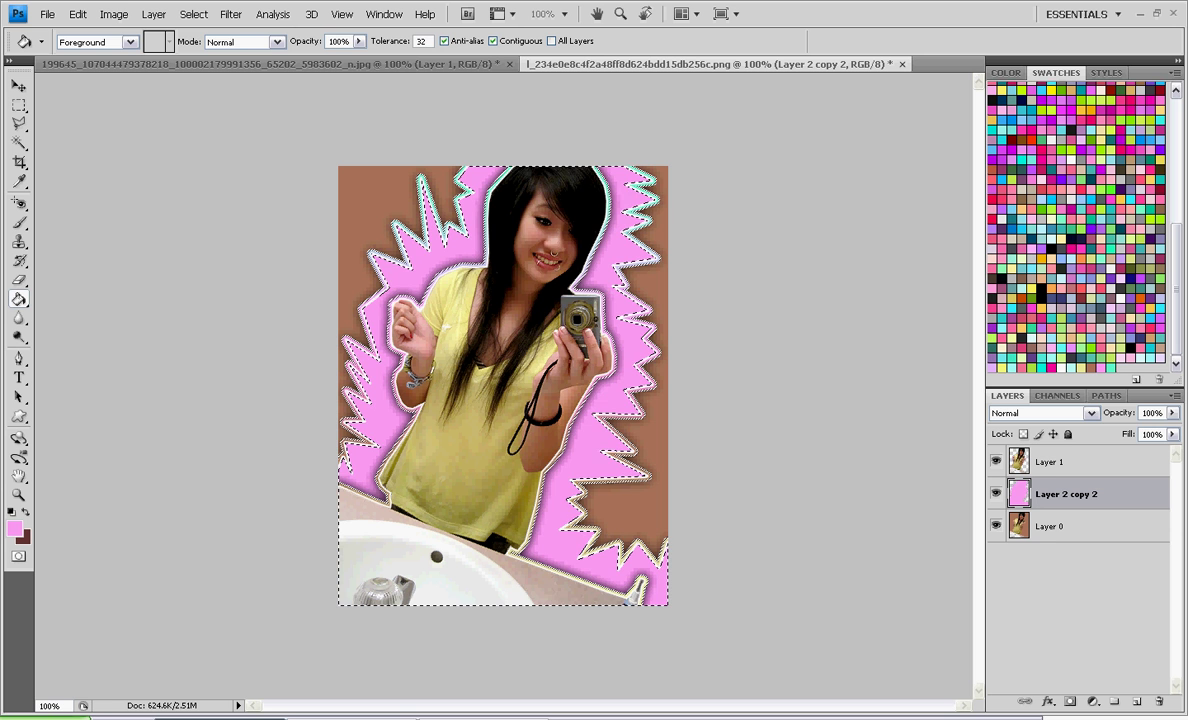
double_click(1120, 494)
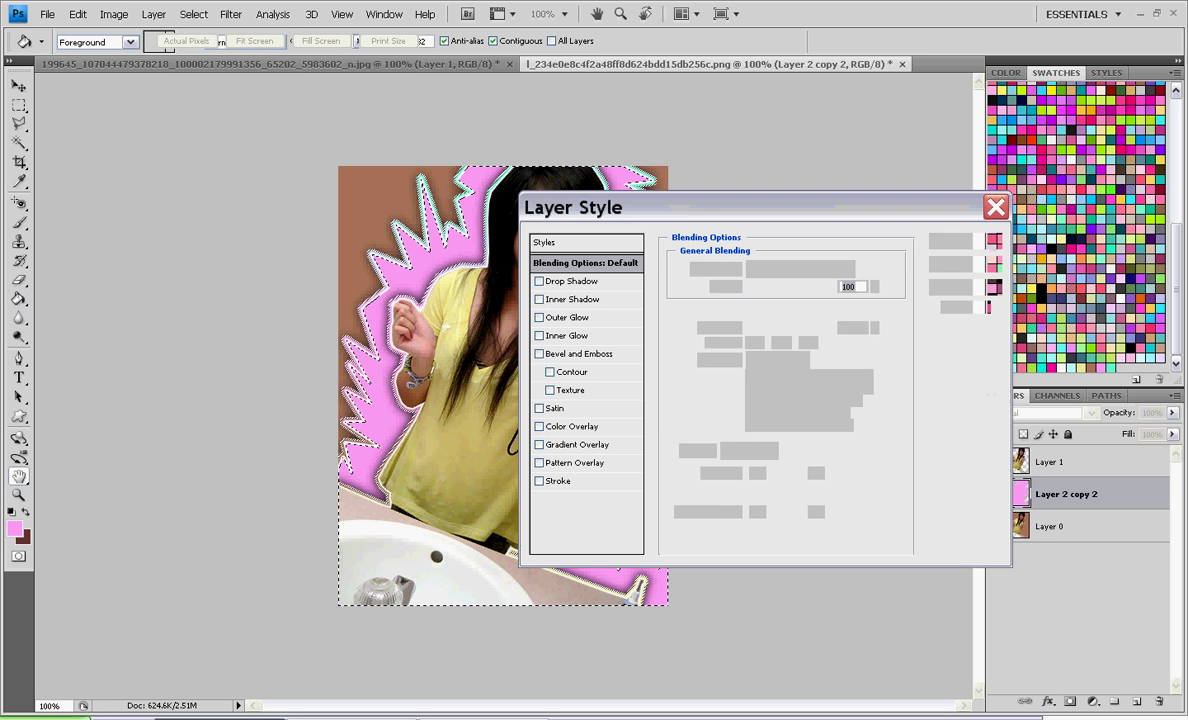
left_click(575, 463)
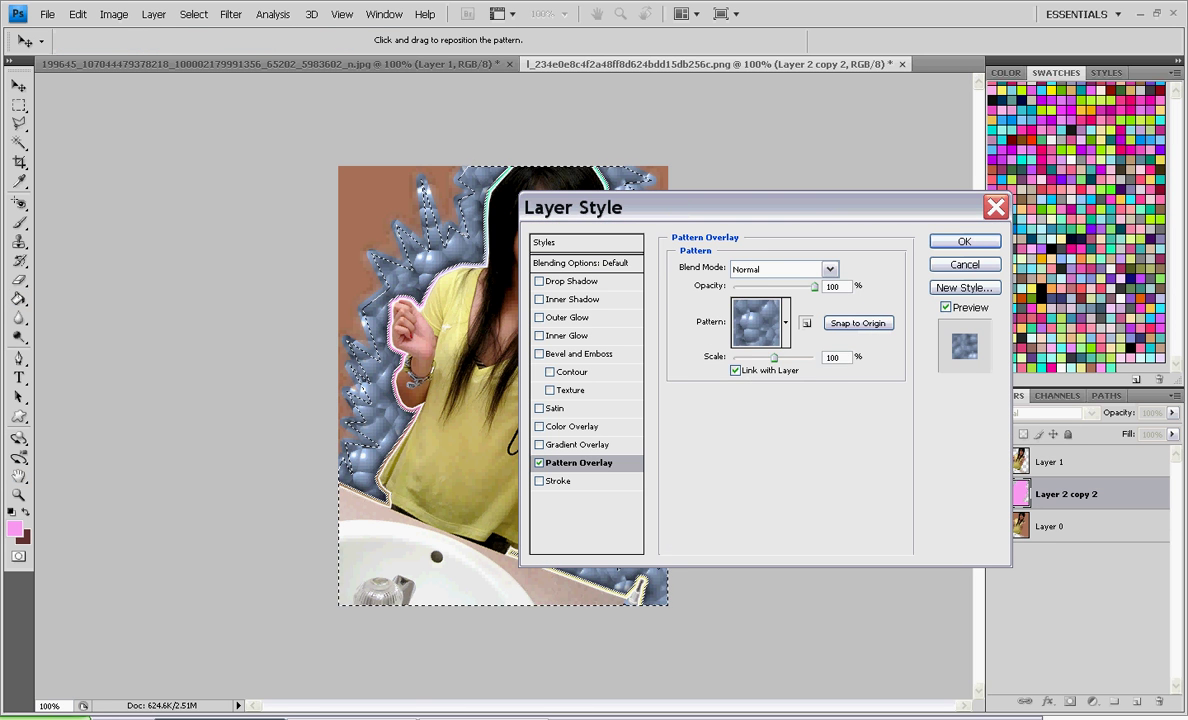
left_click(786, 323)
scroll(754, 369, "down", 10)
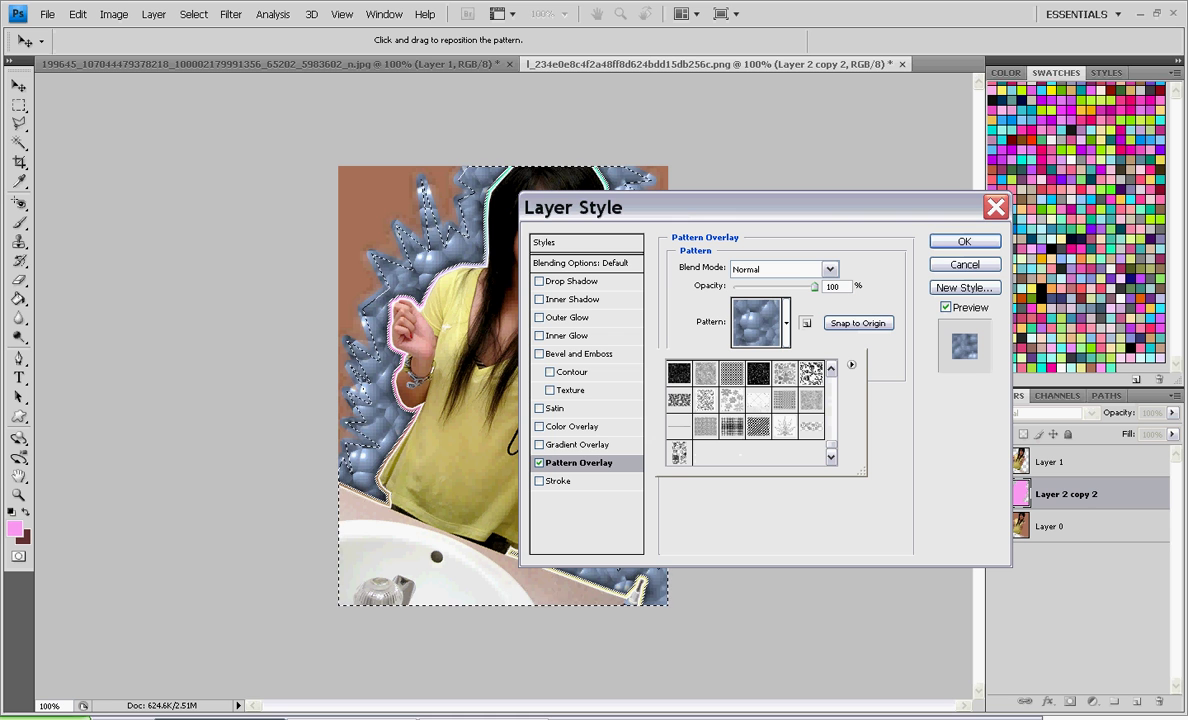
left_click(811, 427)
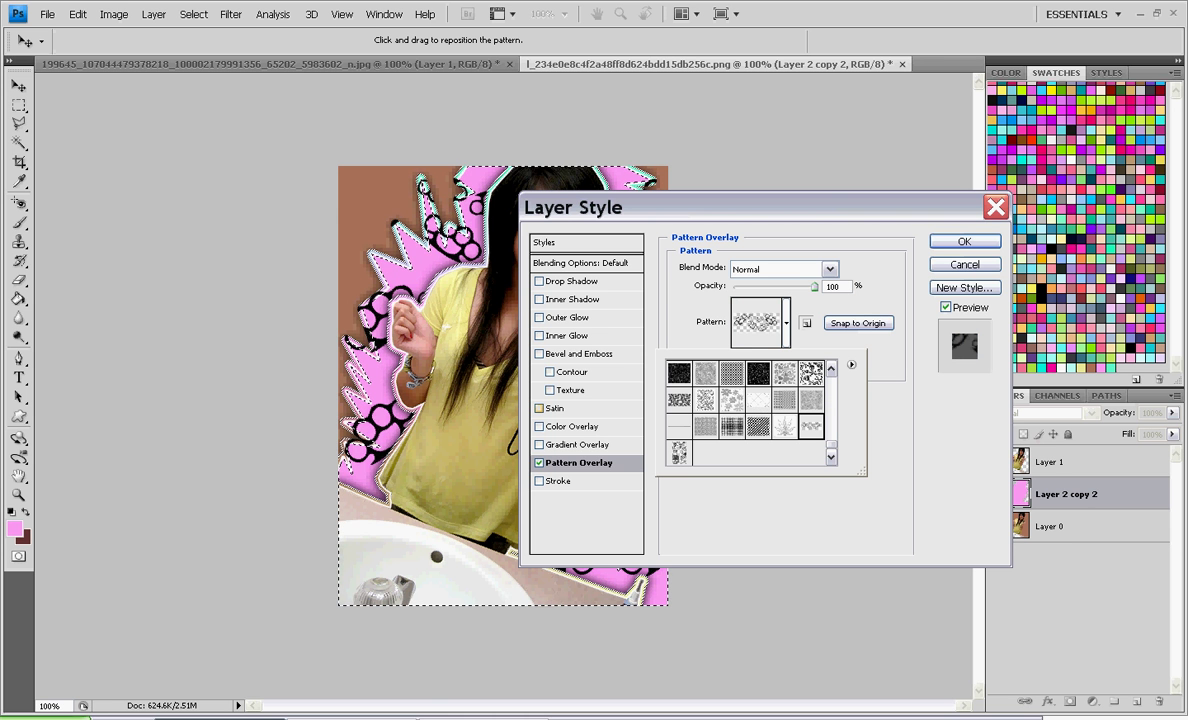
left_click(965, 265)
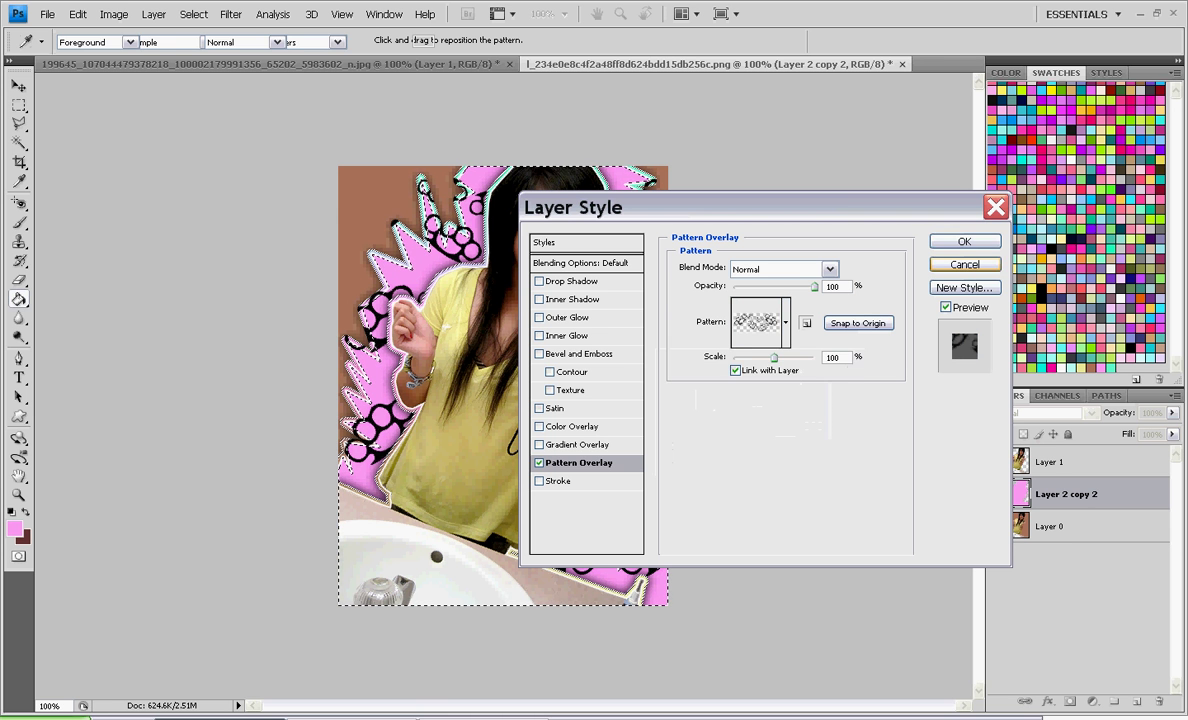
- Undo the merge of Layer 2 and its copies
left_click(77, 14)
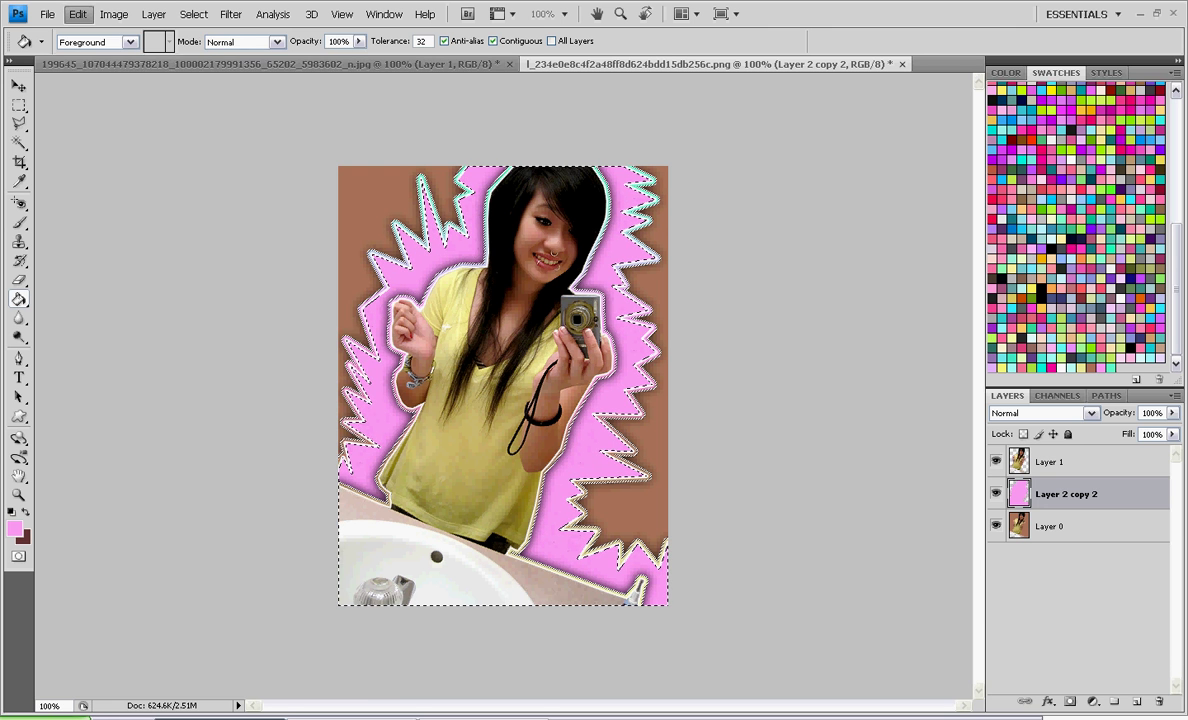
left_click(125, 73)
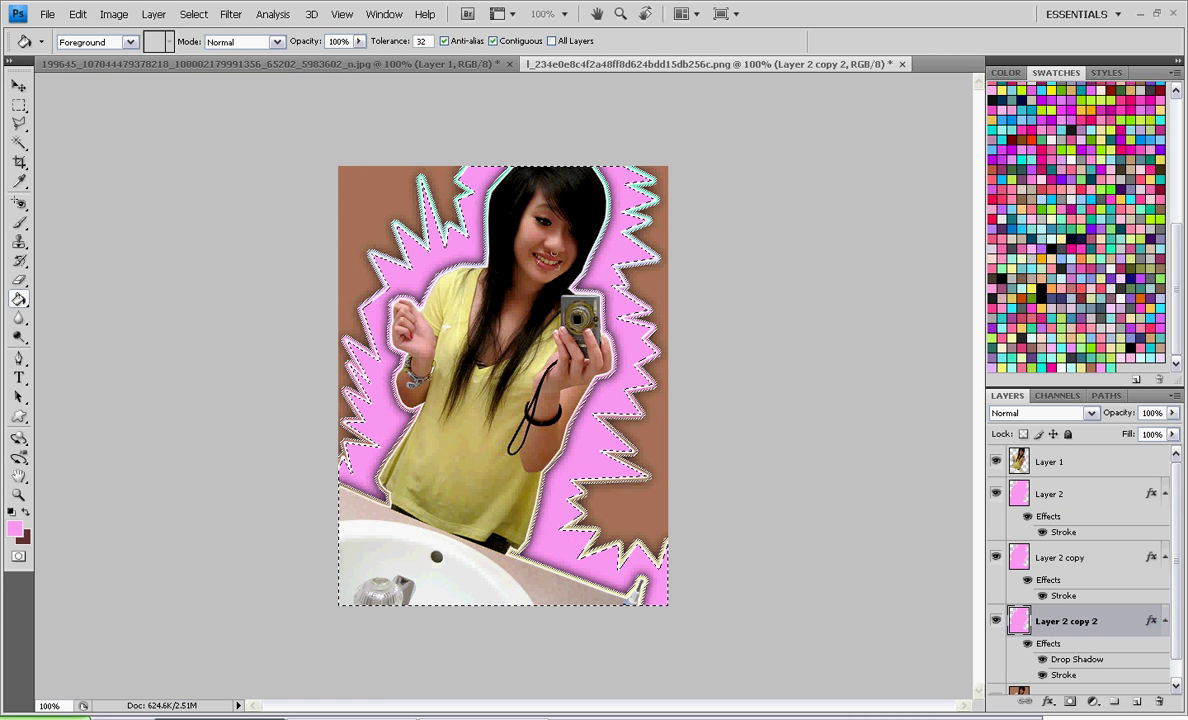
- Add a Pattern Overlay to Layer 2 using the black brass-knuckles pattern
left_click(1078, 494)
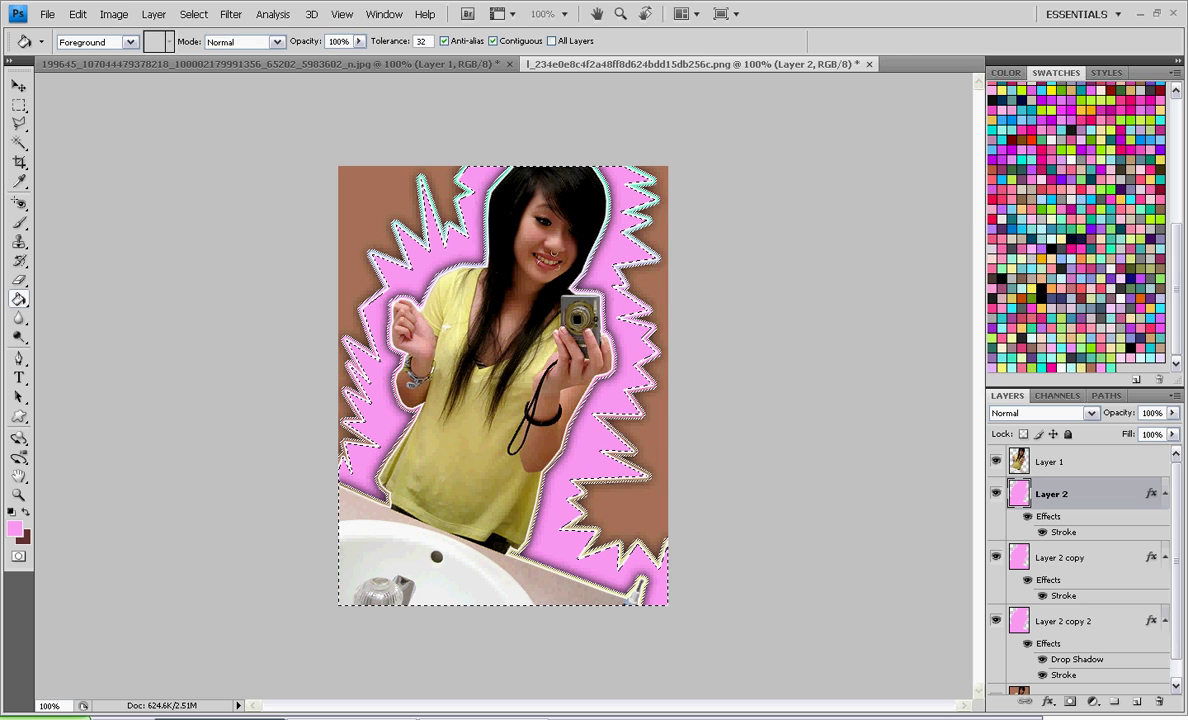
double_click(1090, 494)
left_click(578, 463)
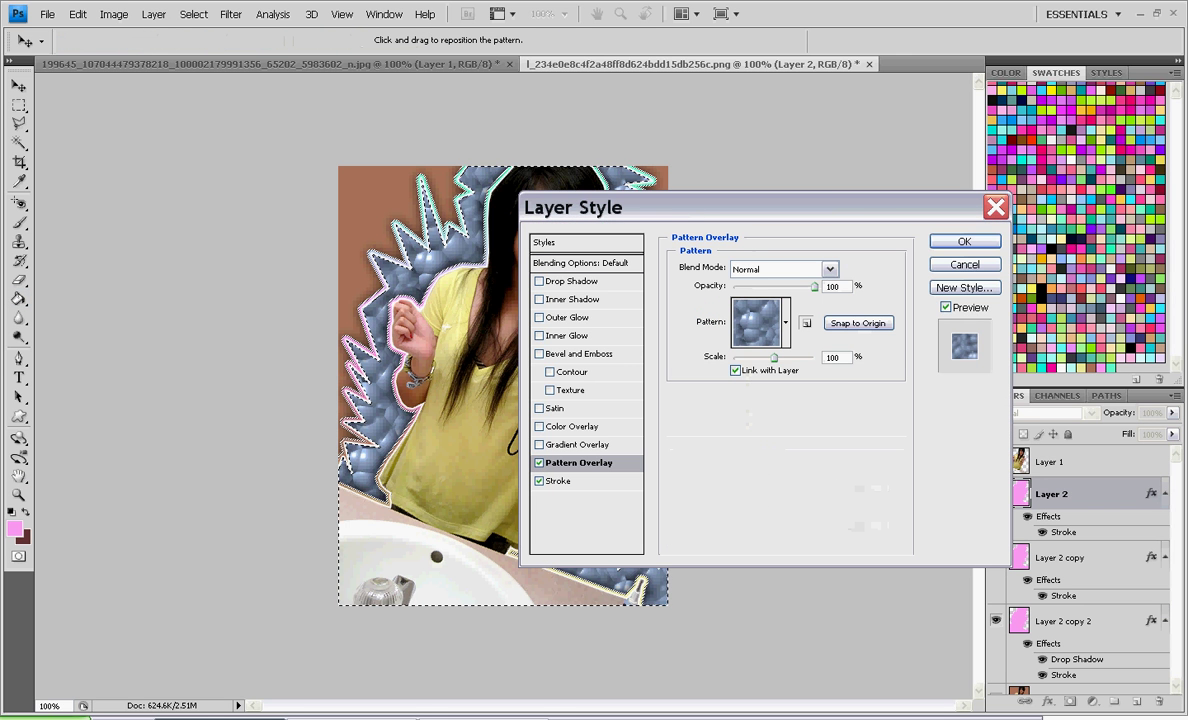
left_click(786, 323)
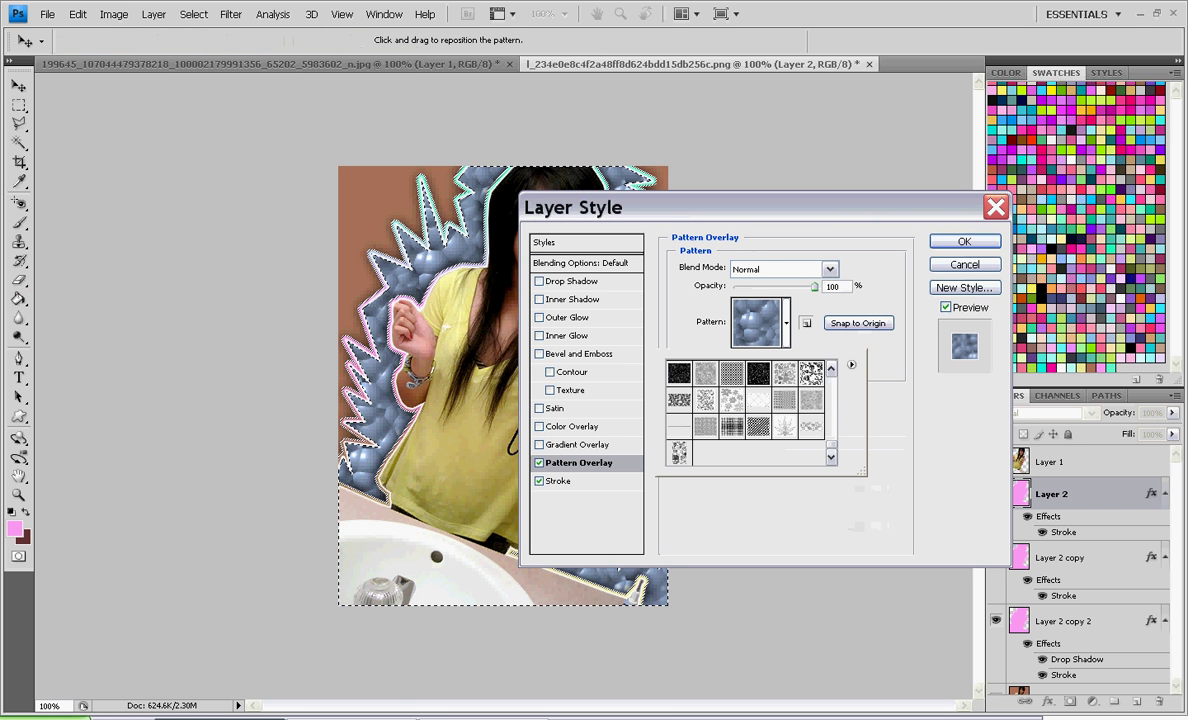
left_click(811, 427)
- Add a Gradient Overlay to Layer 2 with the yellow, brown, pink and mint gradient preset in Normal blend mode
left_click(577, 445)
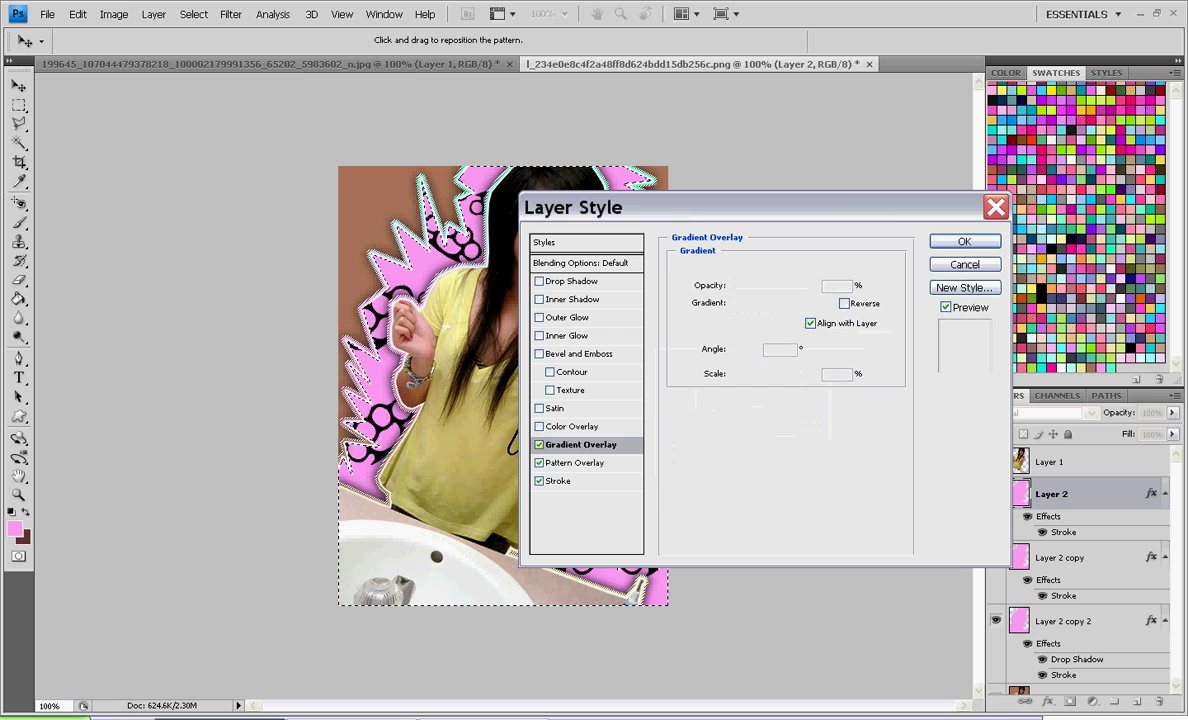
left_click(830, 269)
left_click(830, 269)
left_click(827, 304)
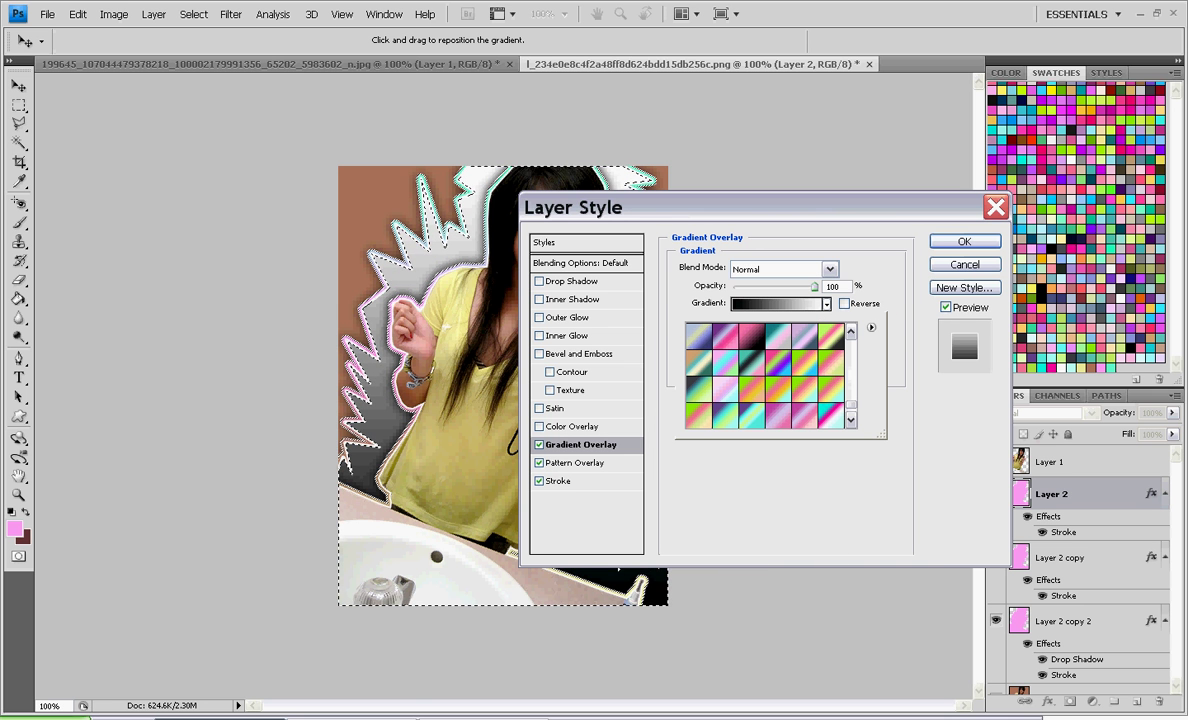
scroll(790, 375, "down", 1)
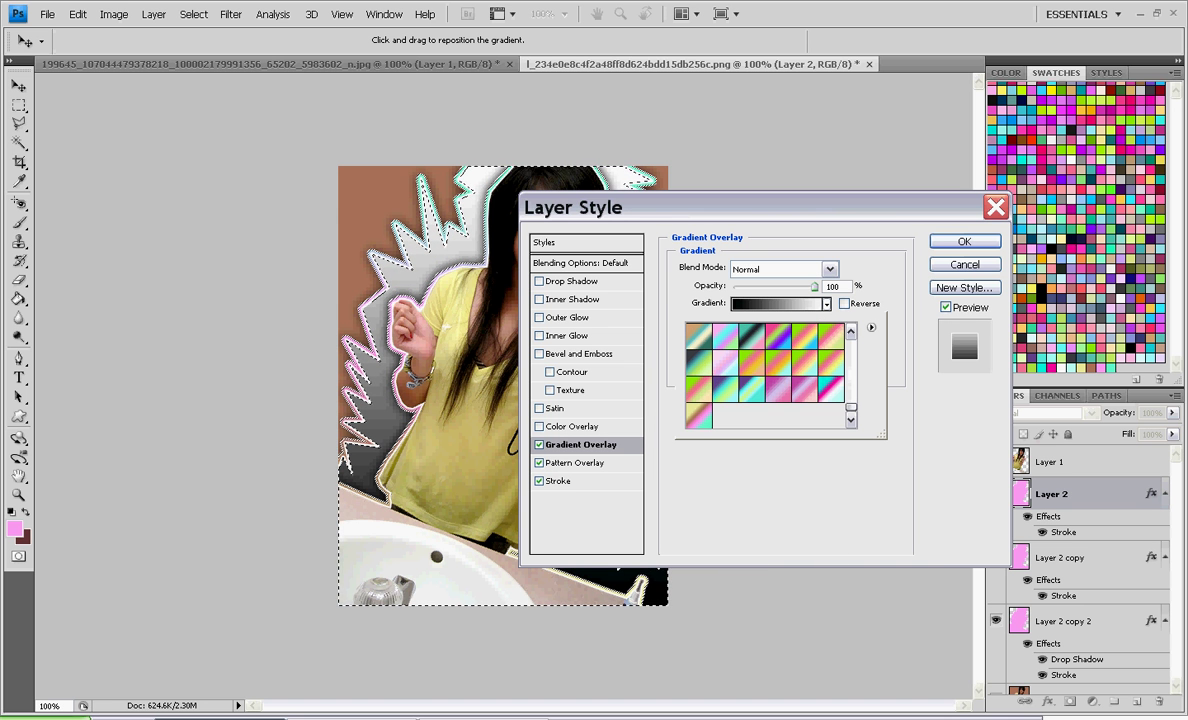
left_click(699, 416)
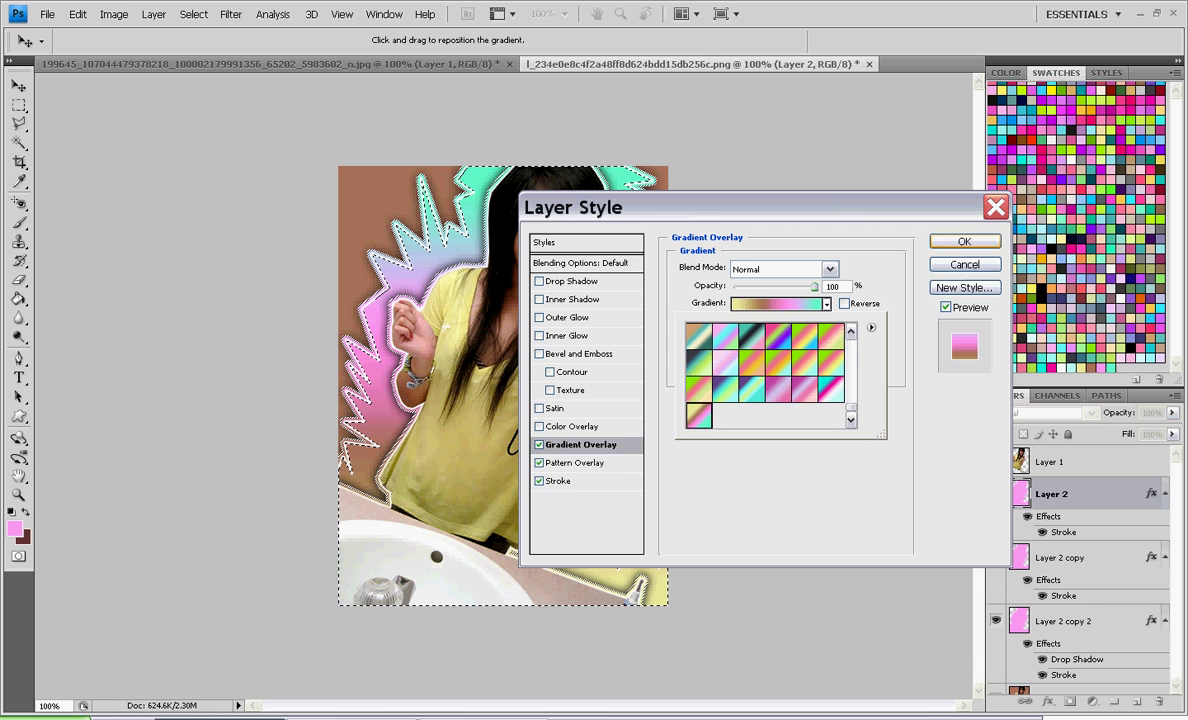
left_click(965, 241)
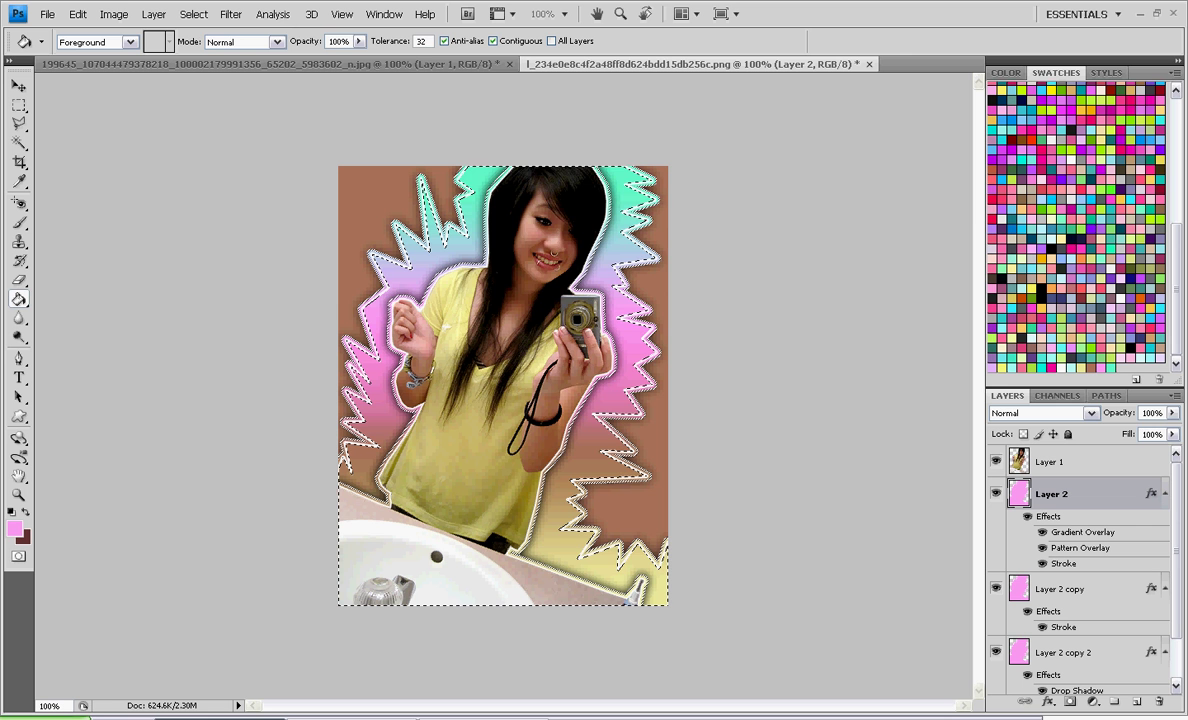
- Try different blend modes, including Multiply, Screen, Linear Light and Darken, on Layer 2's Gradient Overlay
double_click(1108, 494)
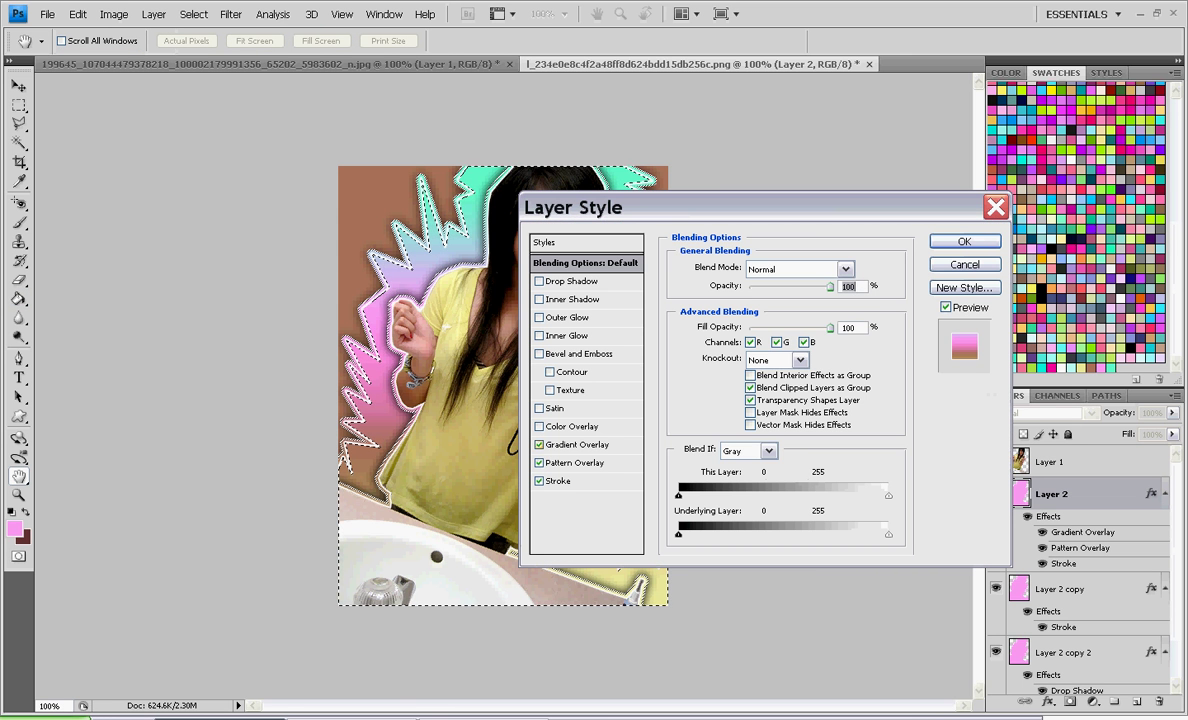
left_click(580, 444)
left_click(830, 269)
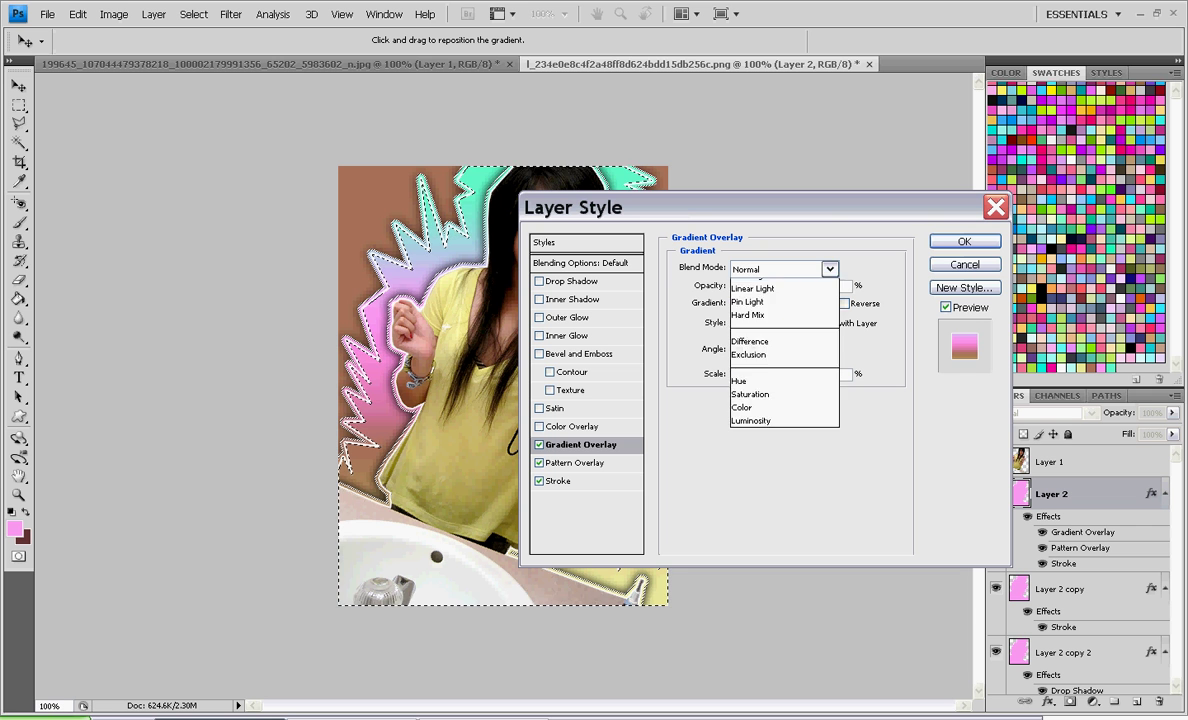
left_click(830, 269)
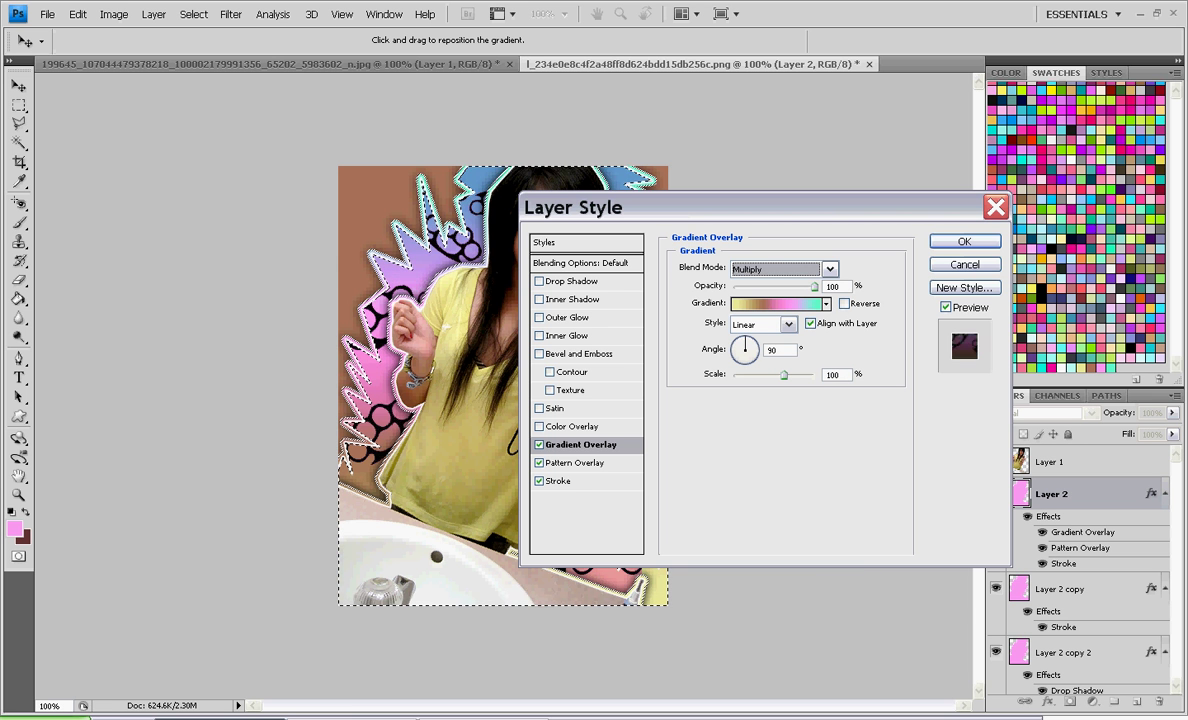
key("Down")
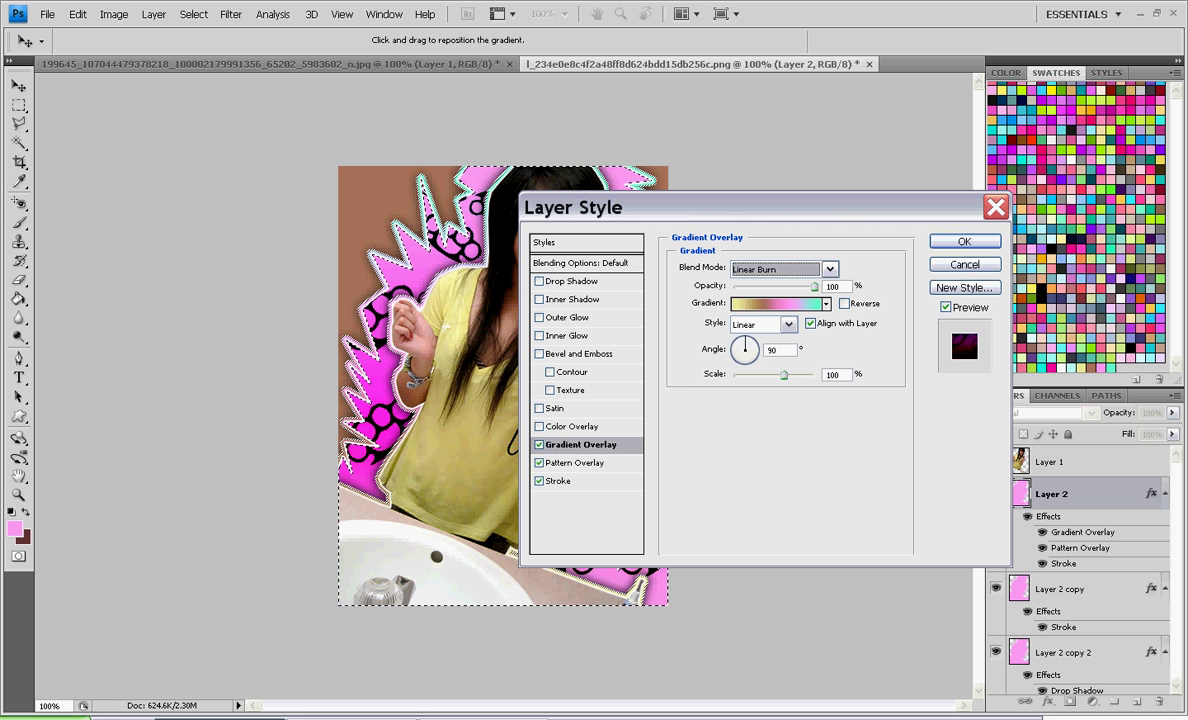
key("Down")
key("Down")
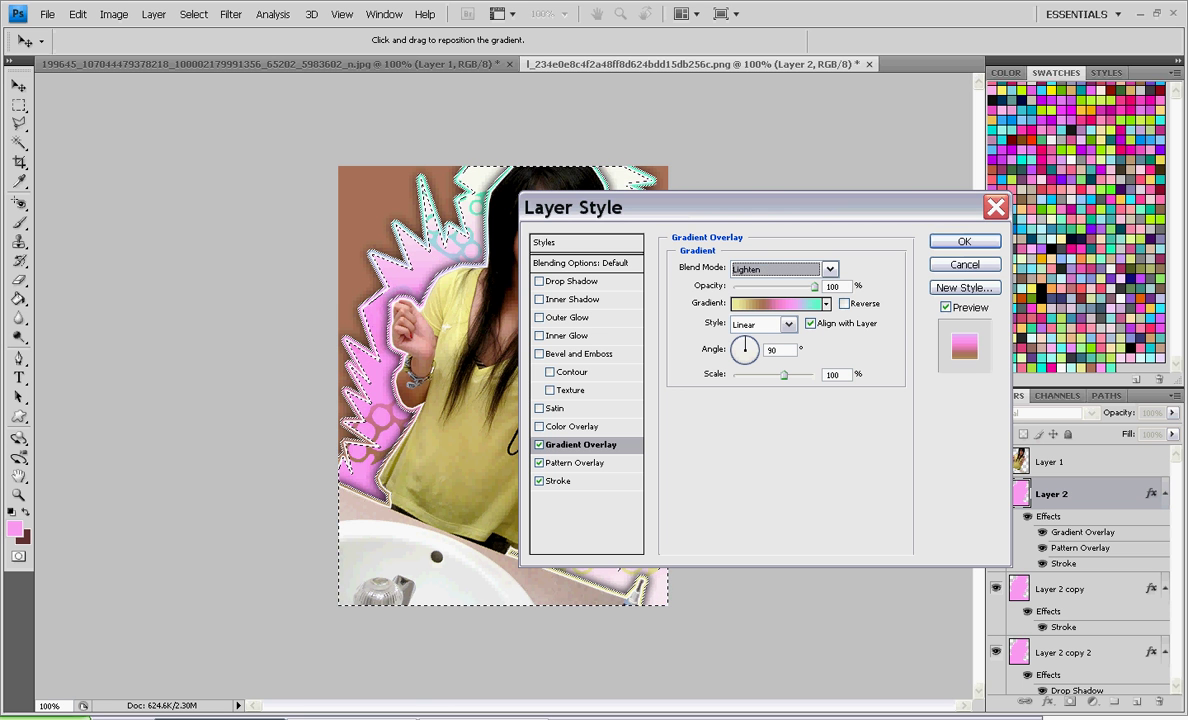
key("Down")
key("Down")
key("Down")
key("Down")
key("Down")
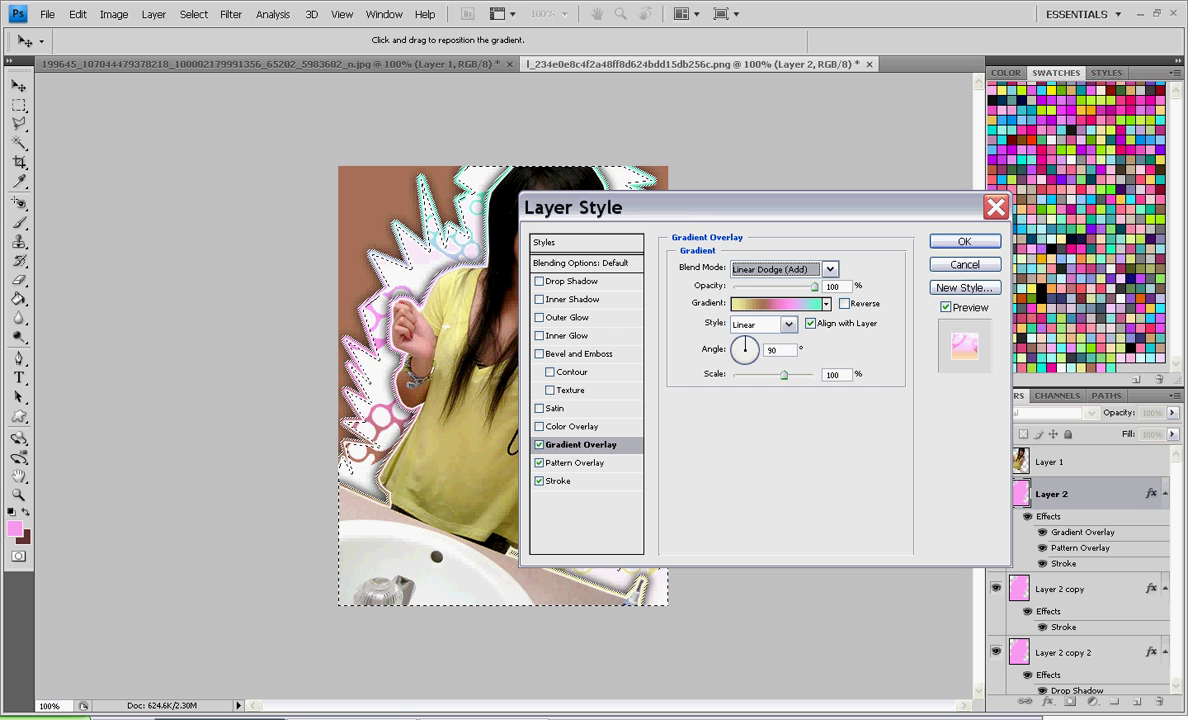
key("Down")
key("Down")
key("Down")
key("Down")
key("Down")
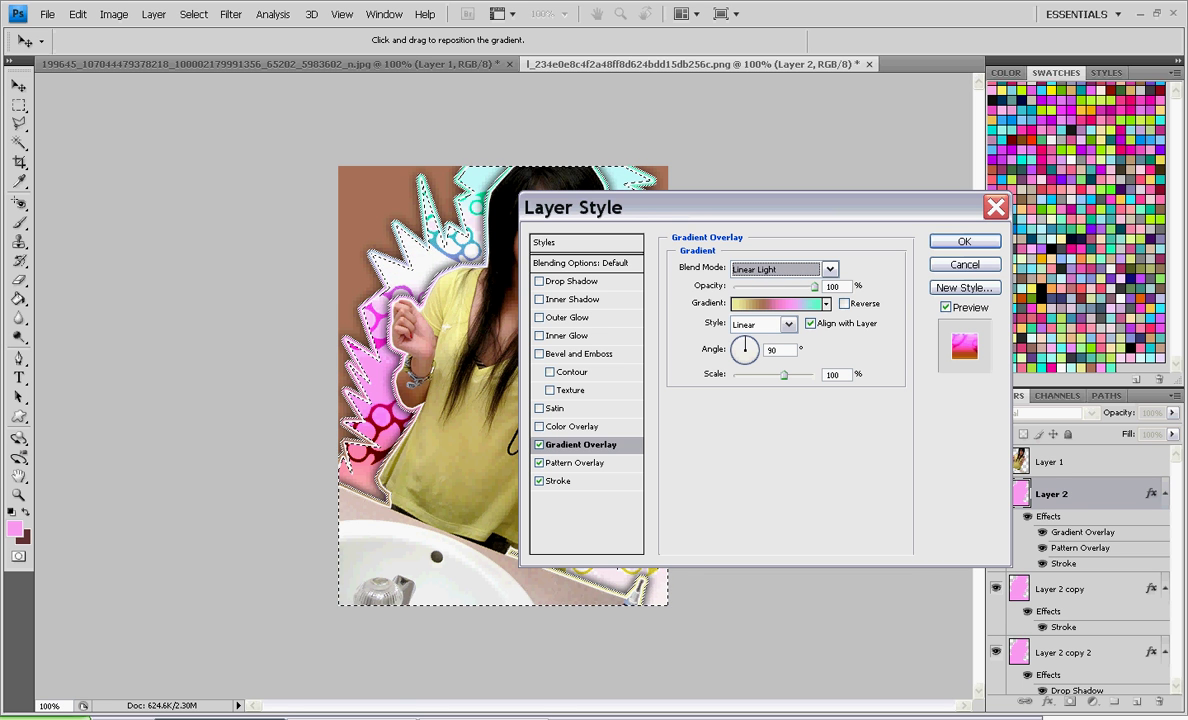
key("Up")
key("Up")
key("Up")
key("Up")
key("Up")
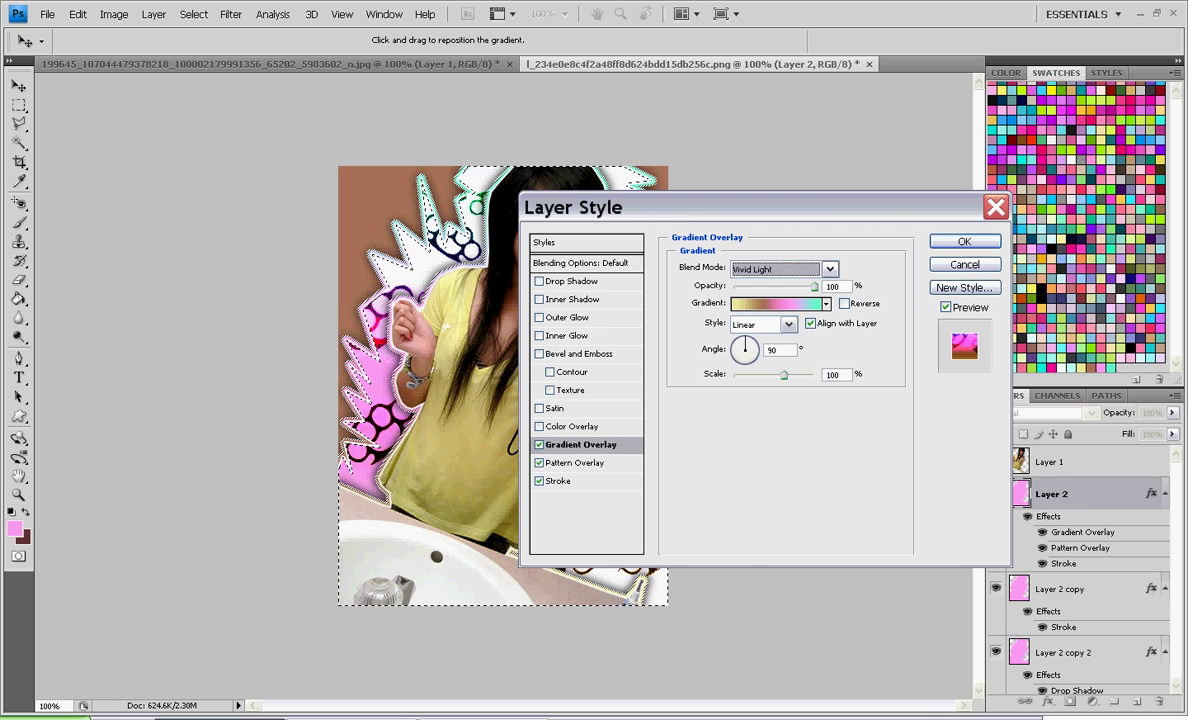
key("Up")
key("Up")
key("Up")
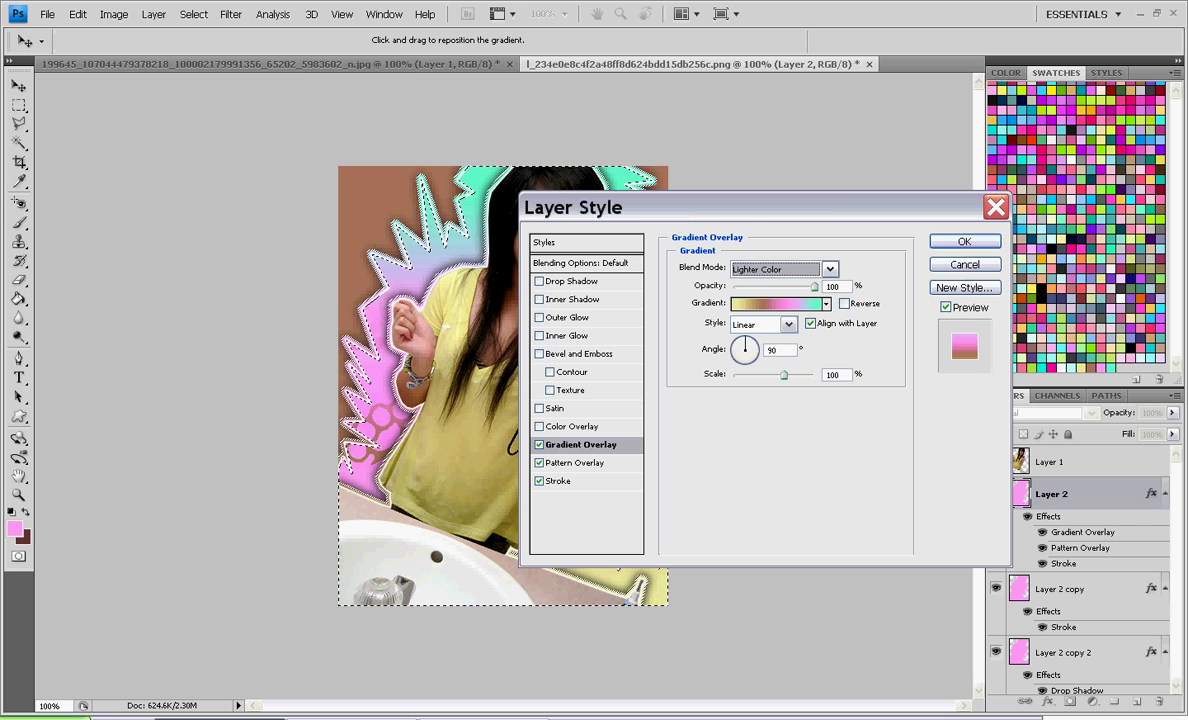
key("Up")
key("Up")
key("Up")
key("Up")
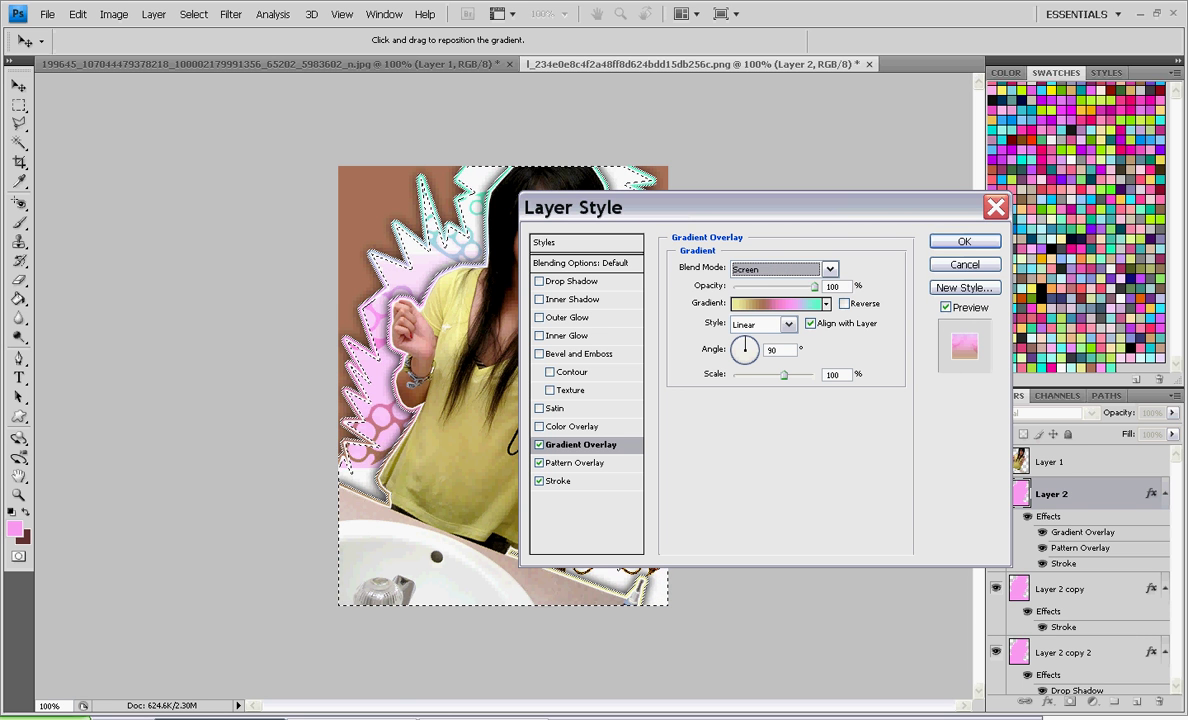
key("Down")
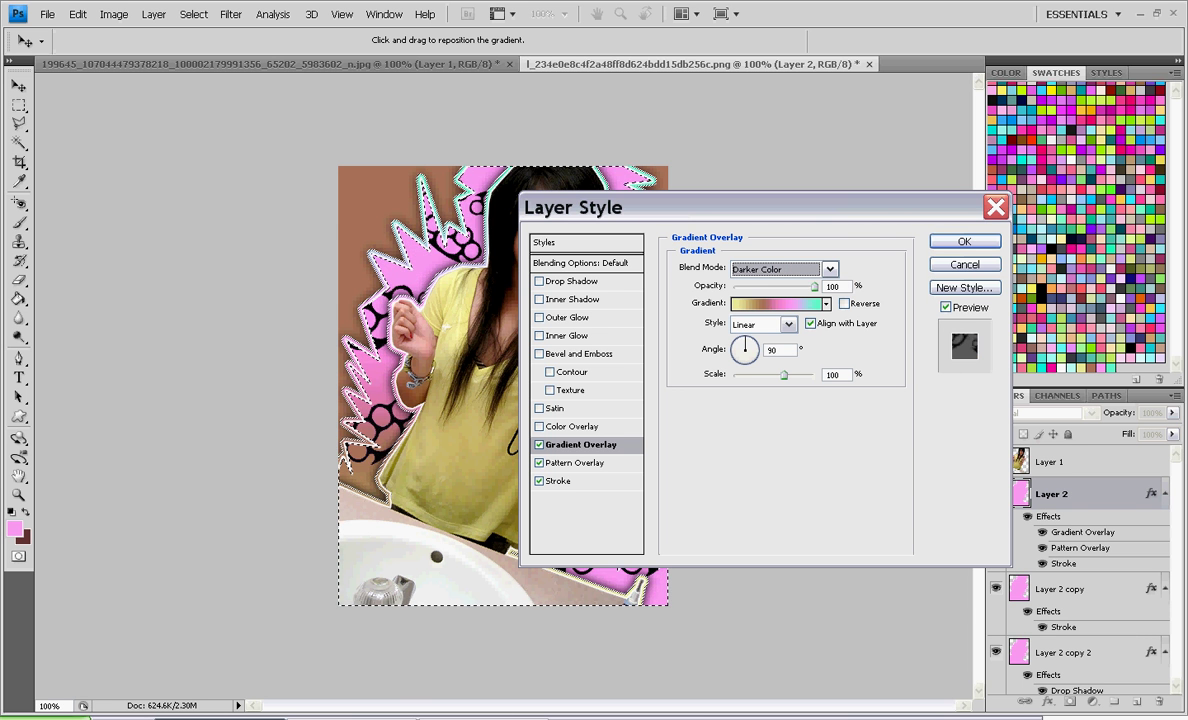
key("Up")
key("Up")
key("Up")
key("Up")
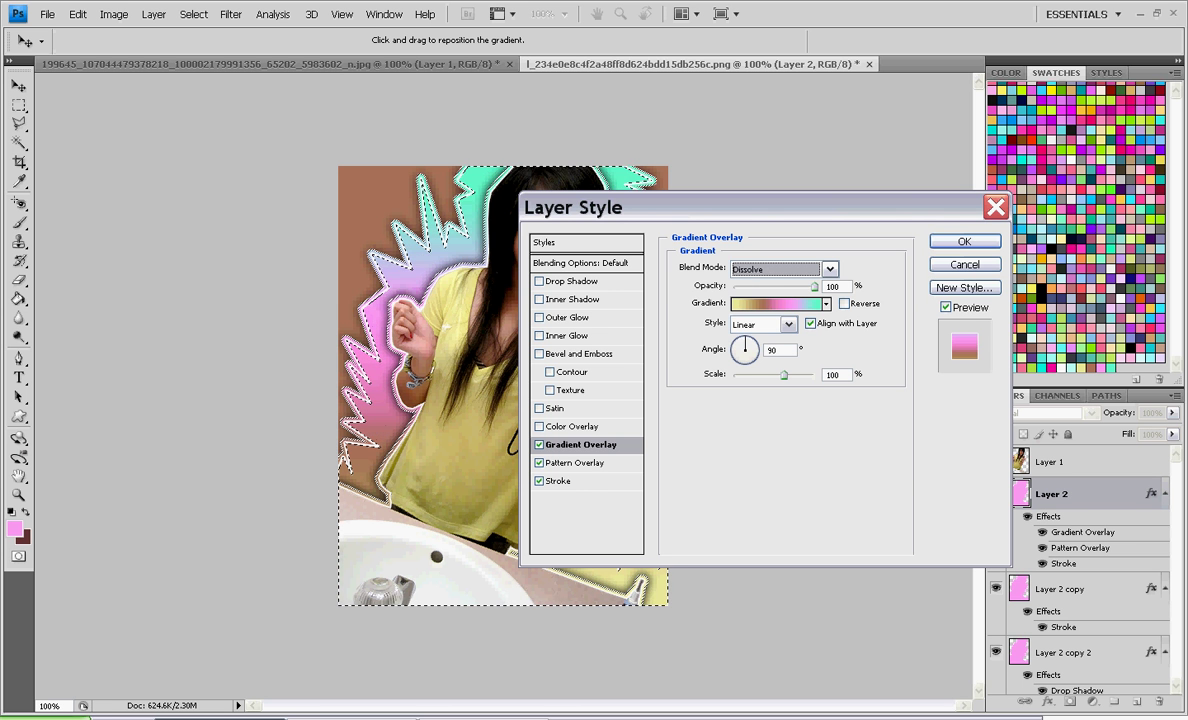
key("Down")
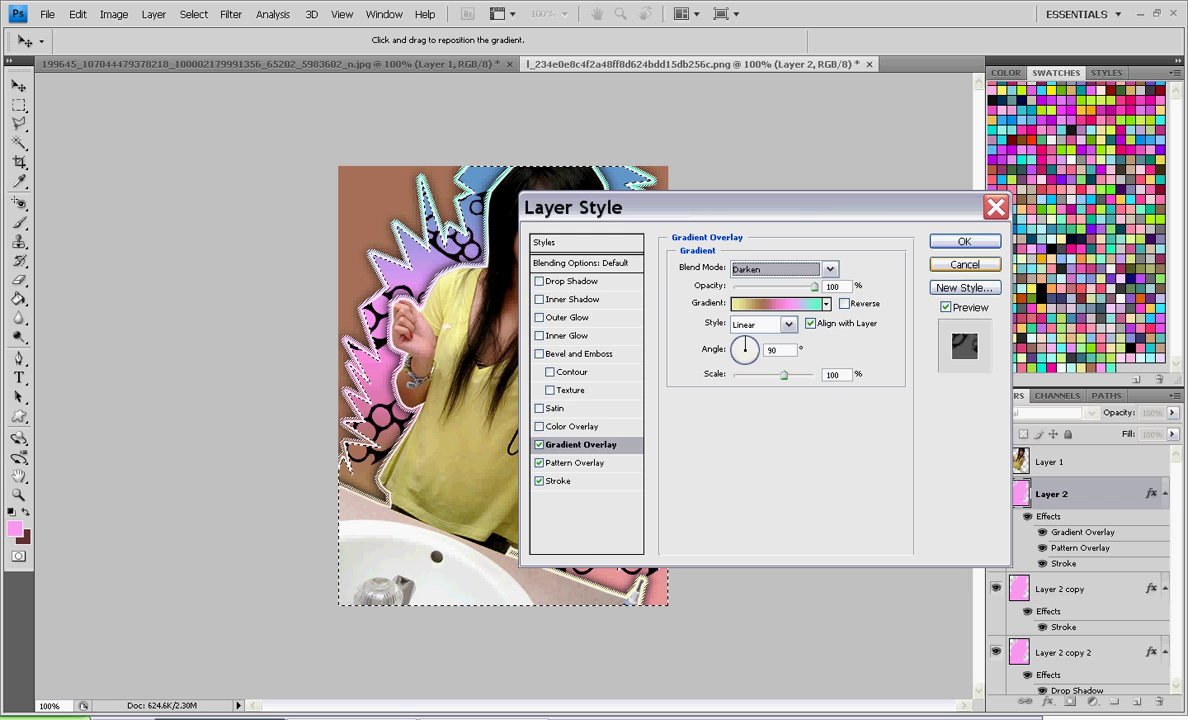
key("Return")
key("ctrl+z")
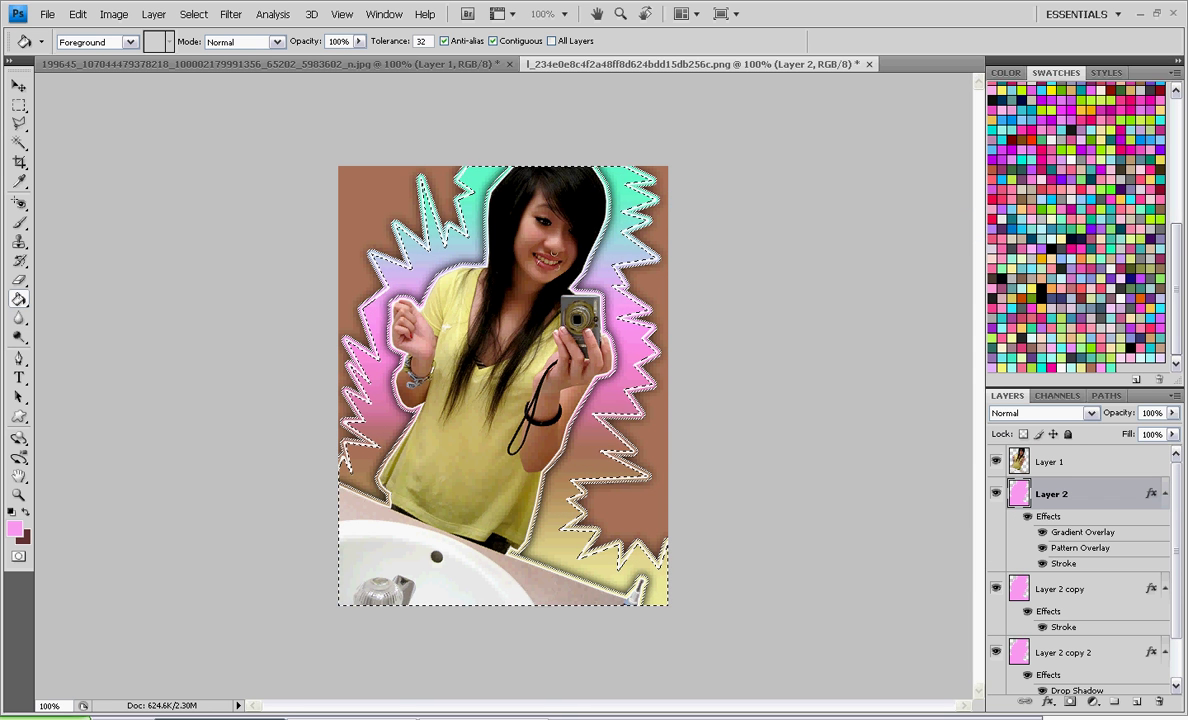
- Fill the selected starburst area on Layer 2 with white
left_click(1001, 219)
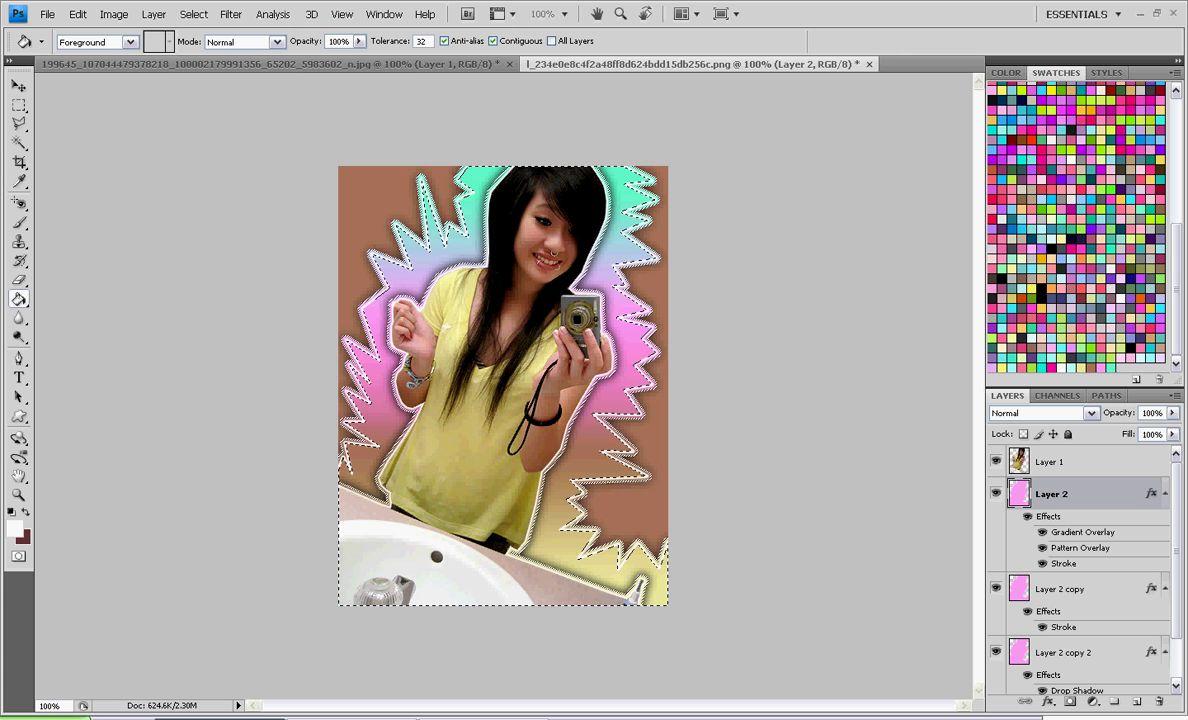
left_click(630, 345)
- Compare blend modes for Layer 2's Gradient Overlay and apply Multiply
double_click(1105, 494)
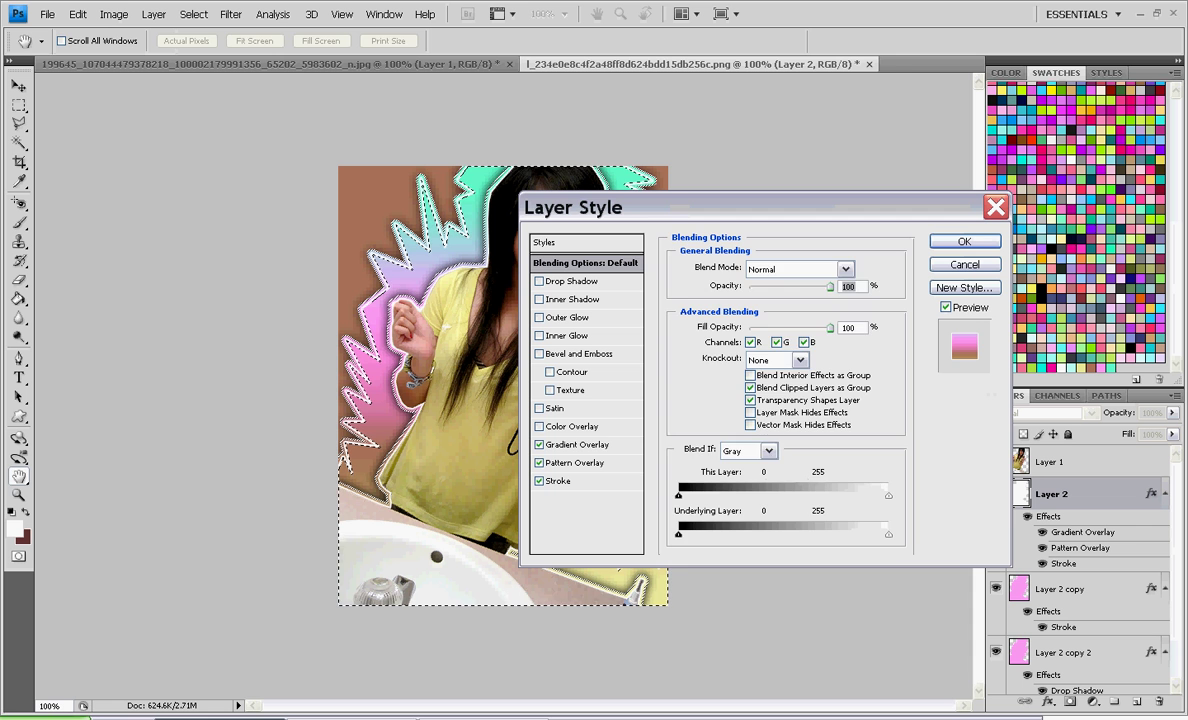
left_click(575, 445)
left_click(829, 269)
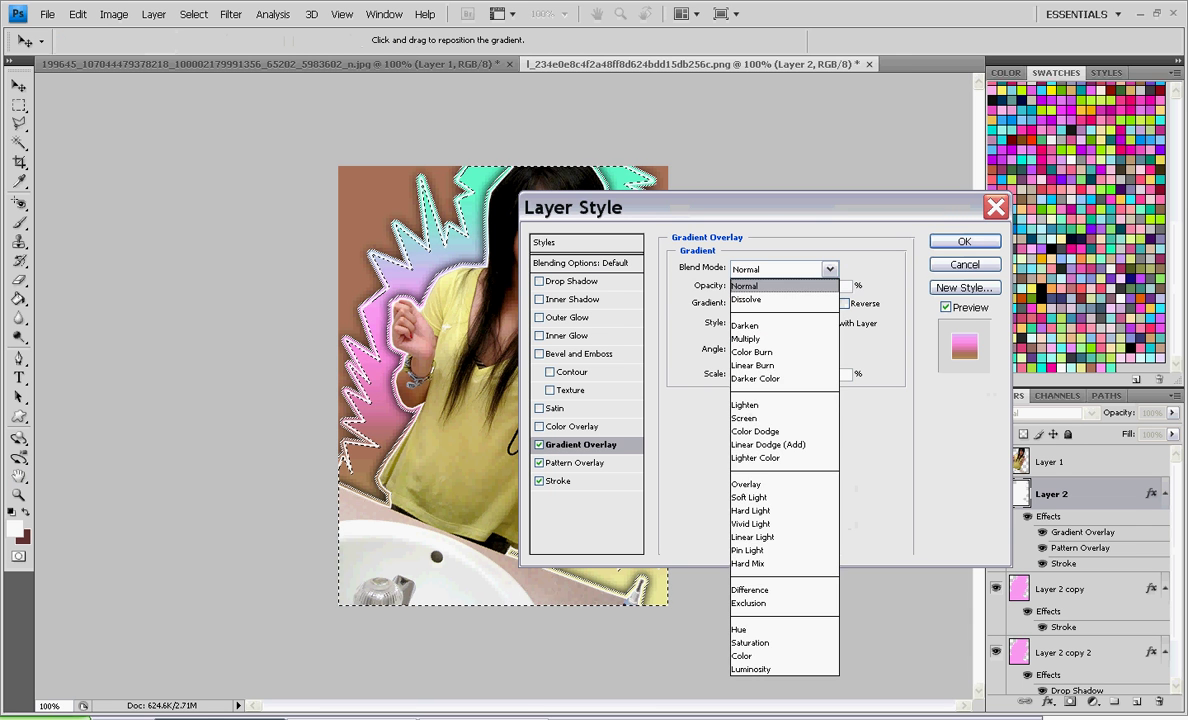
left_click(829, 269)
key("Down")
key("Down")
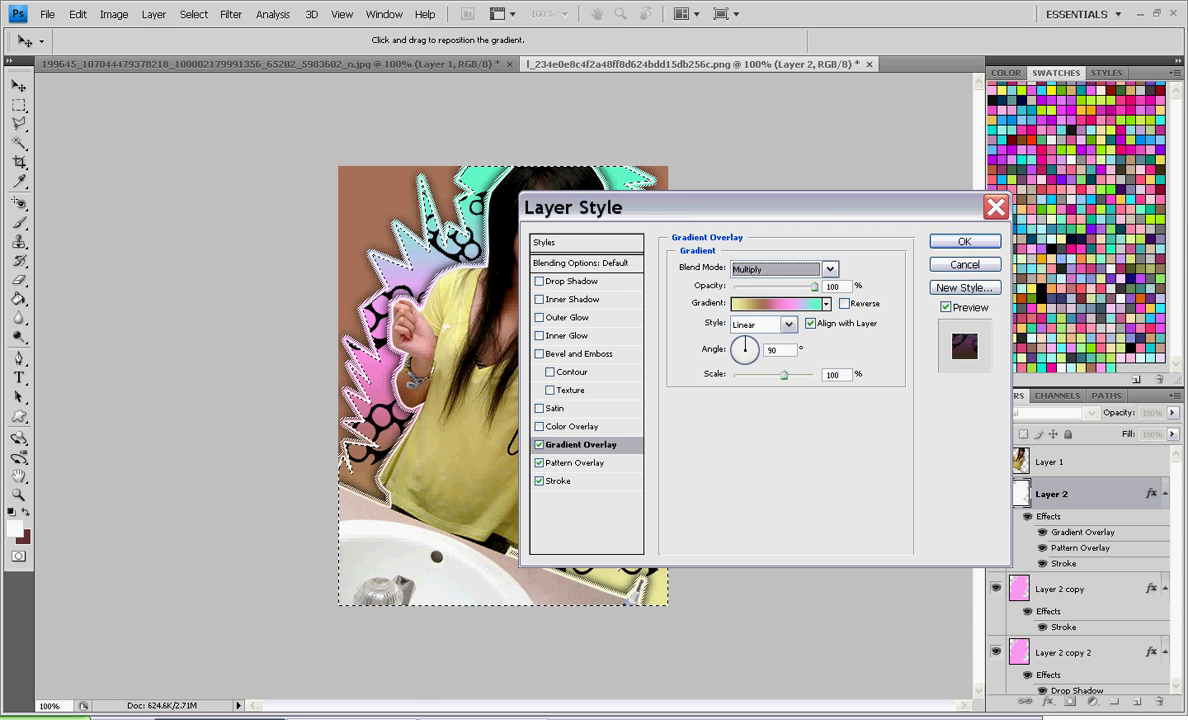
key("Up")
key("Down")
key("Down")
key("Down")
key("Down")
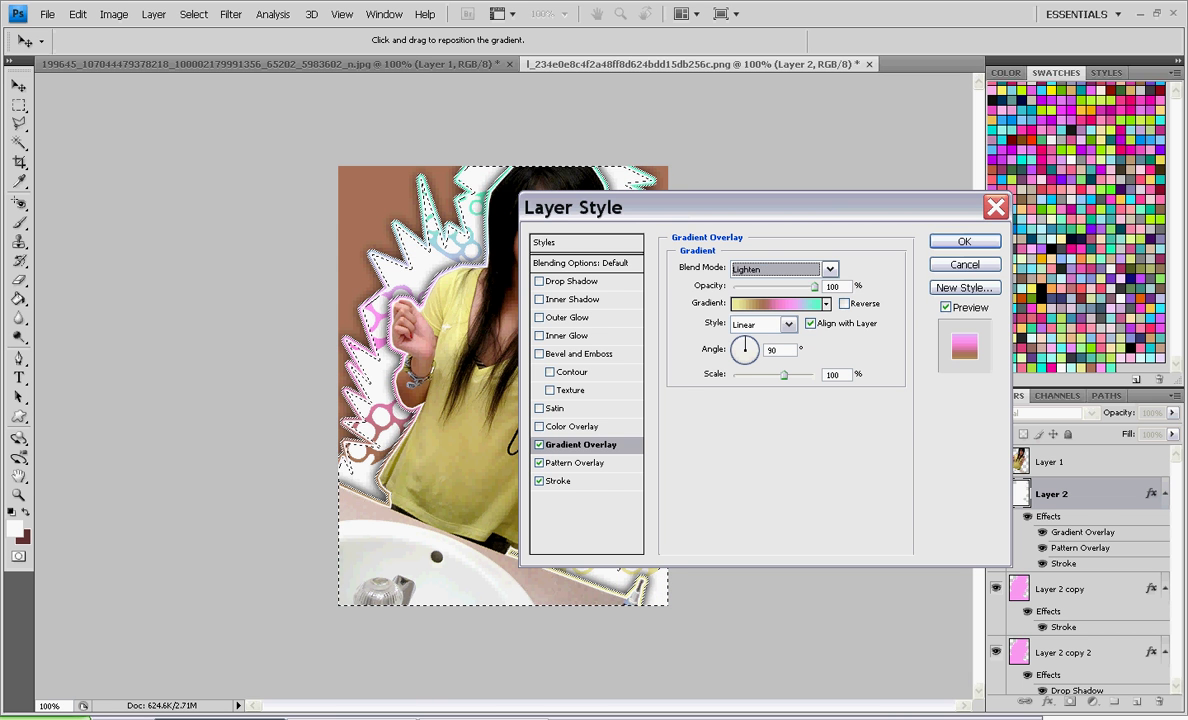
key("Down")
key("Down")
key("Down")
key("Down")
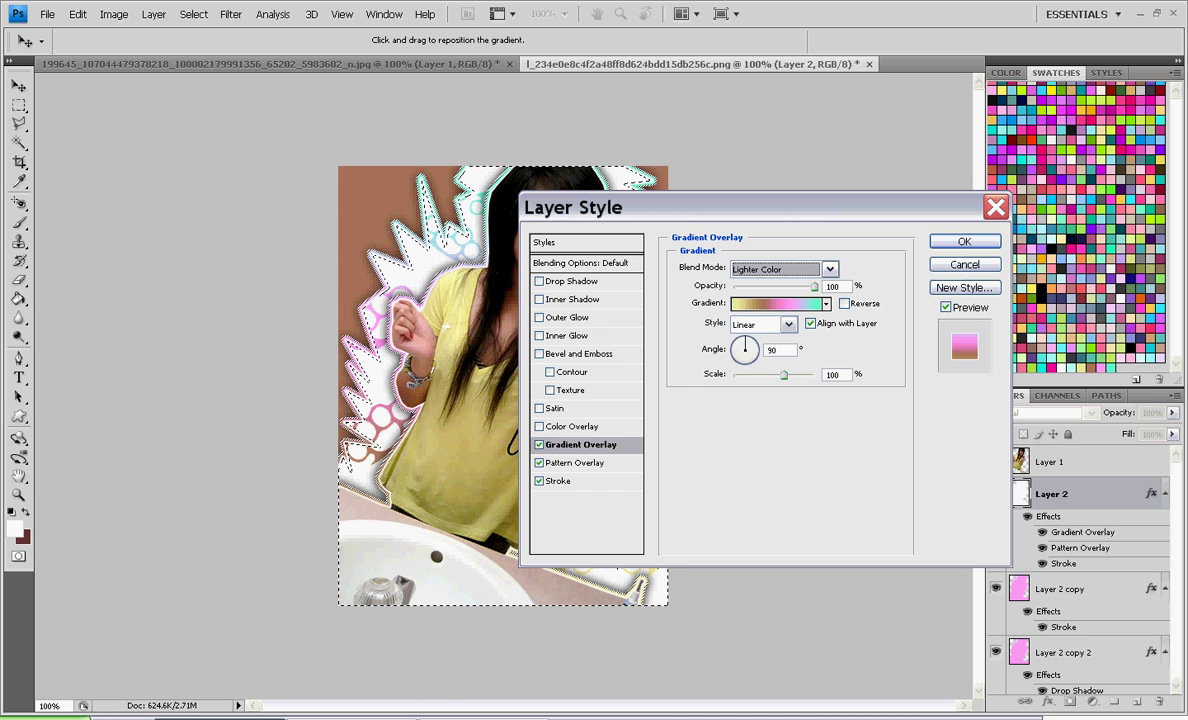
key("Down")
key("Down")
key("Down")
key("Down")
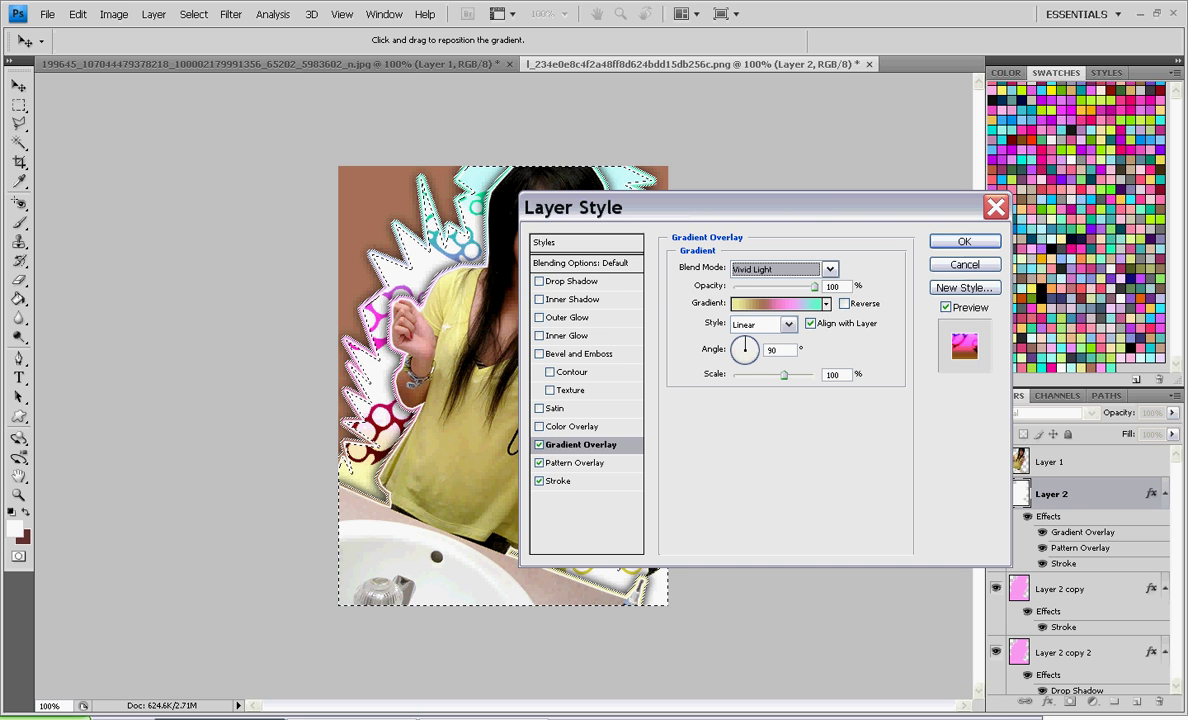
key("Up")
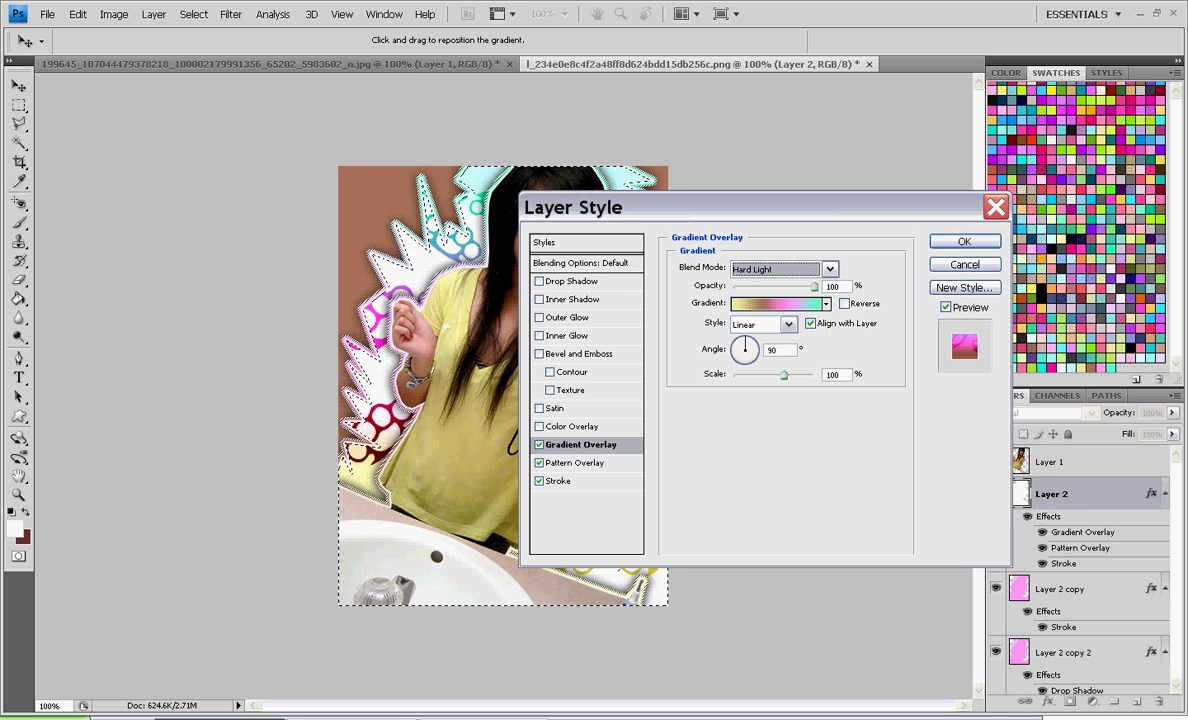
left_click_drag(570, 207, 574, 174)
left_click(785, 236)
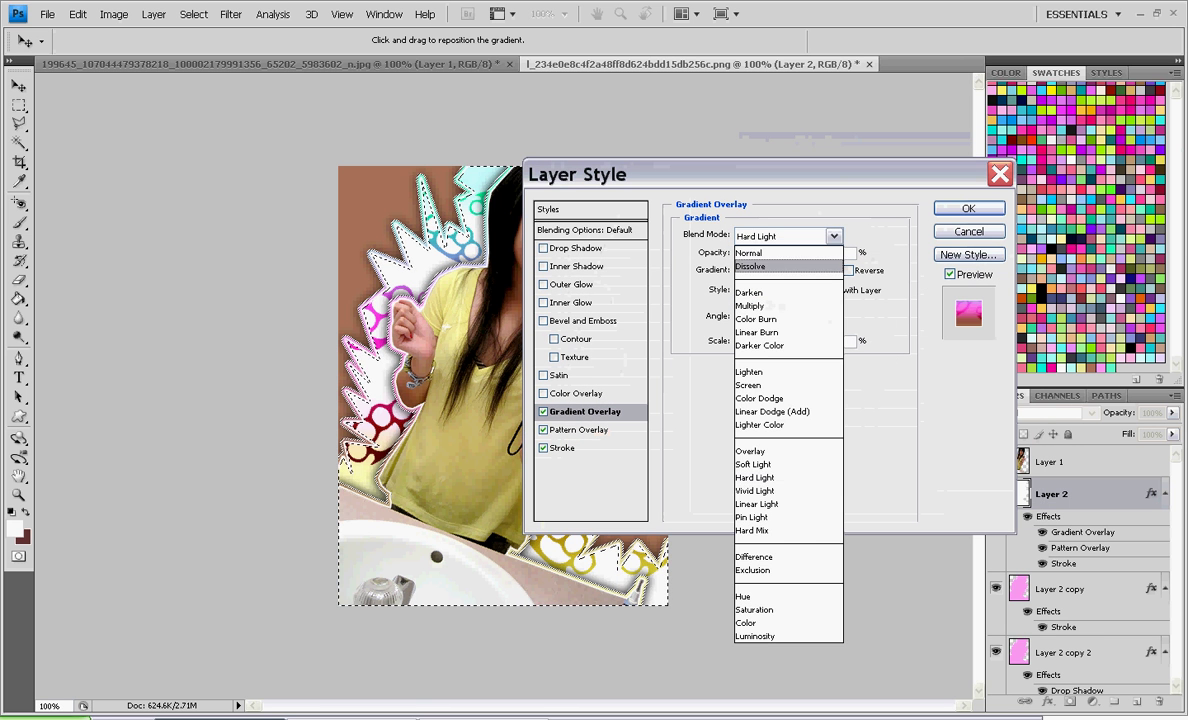
left_click(720, 284)
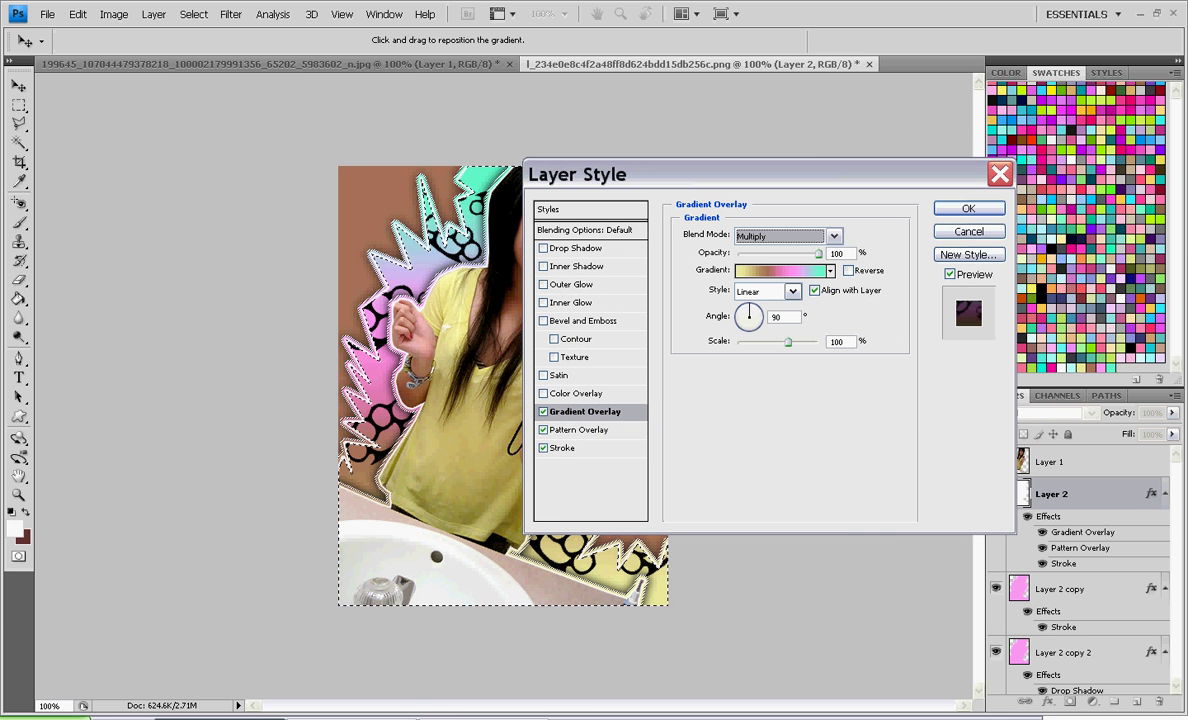
key("Up")
key("Up")
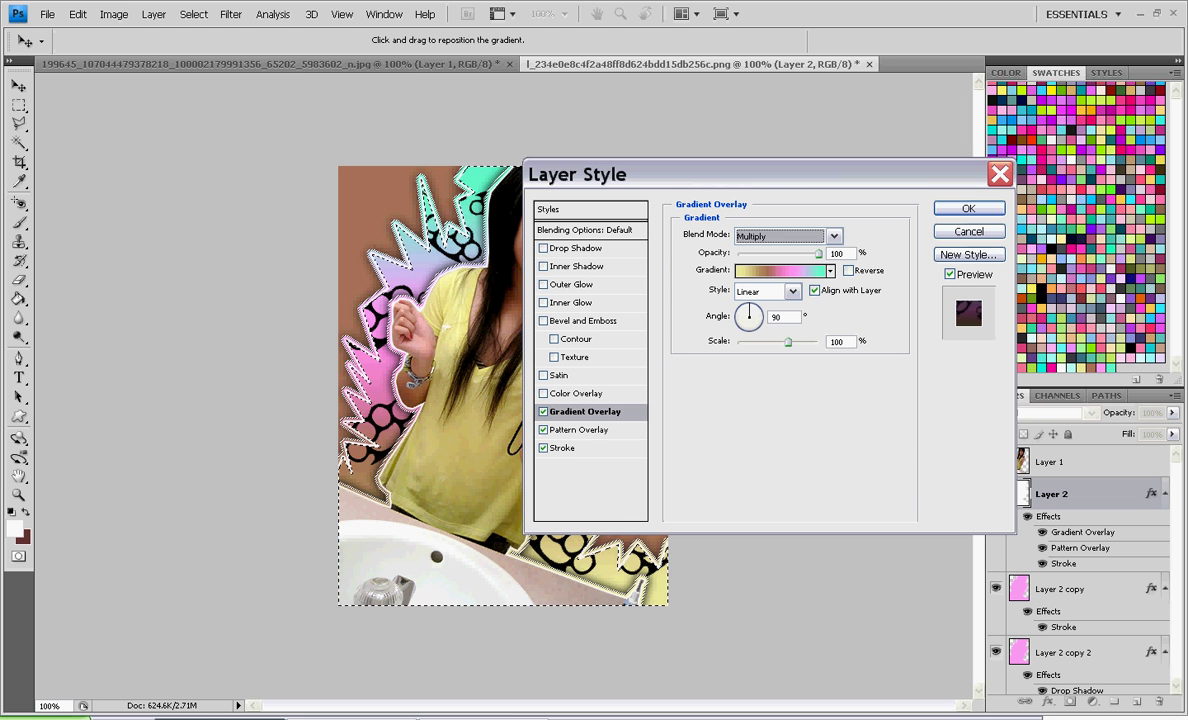
left_click(968, 208)
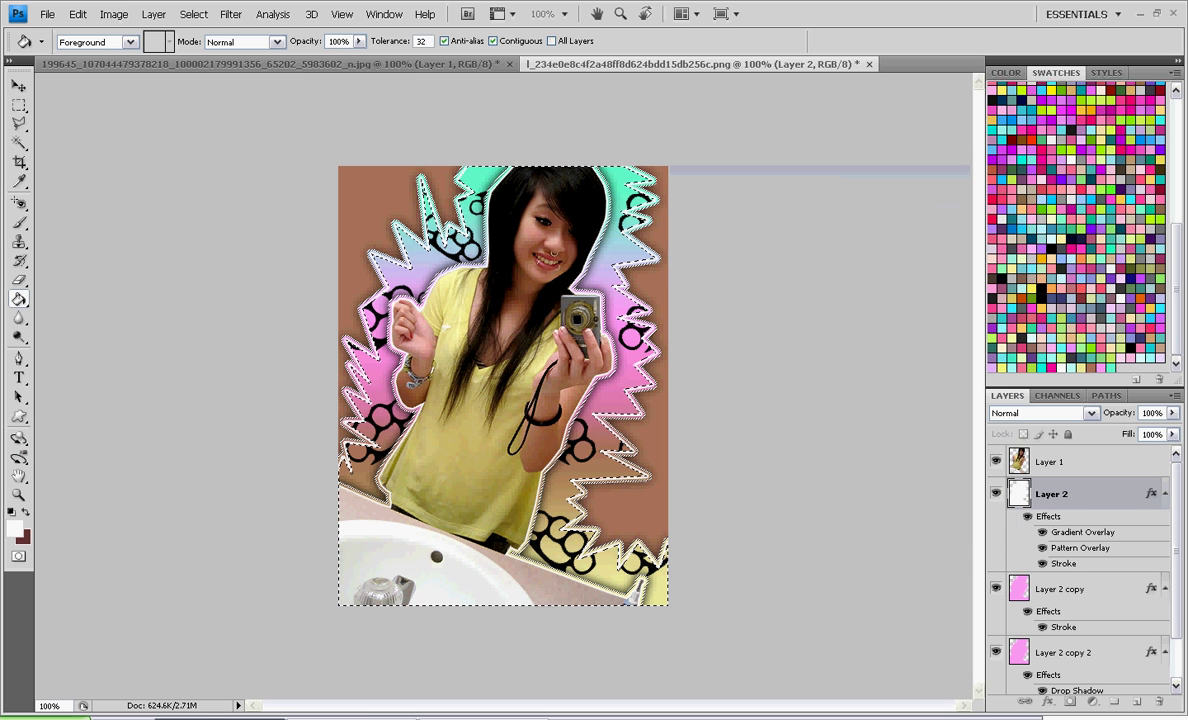
- Deselect the starburst selection and hide Layer 0 and Layer 1
left_click(19, 105)
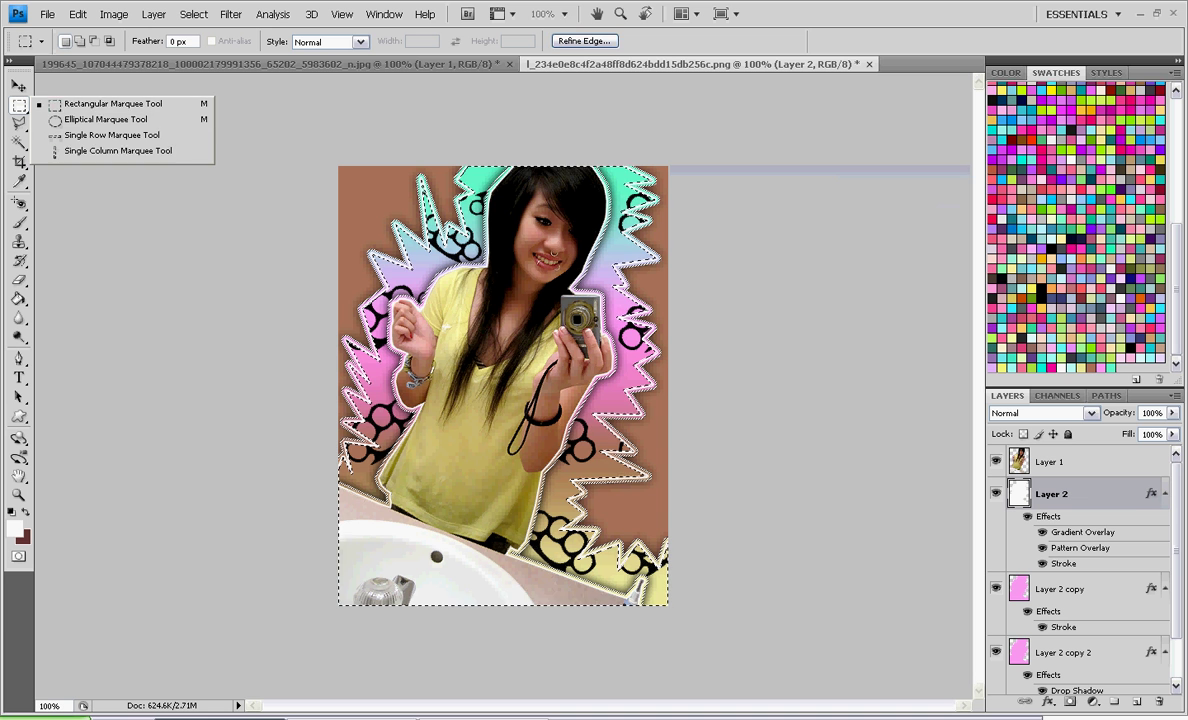
left_click(275, 130)
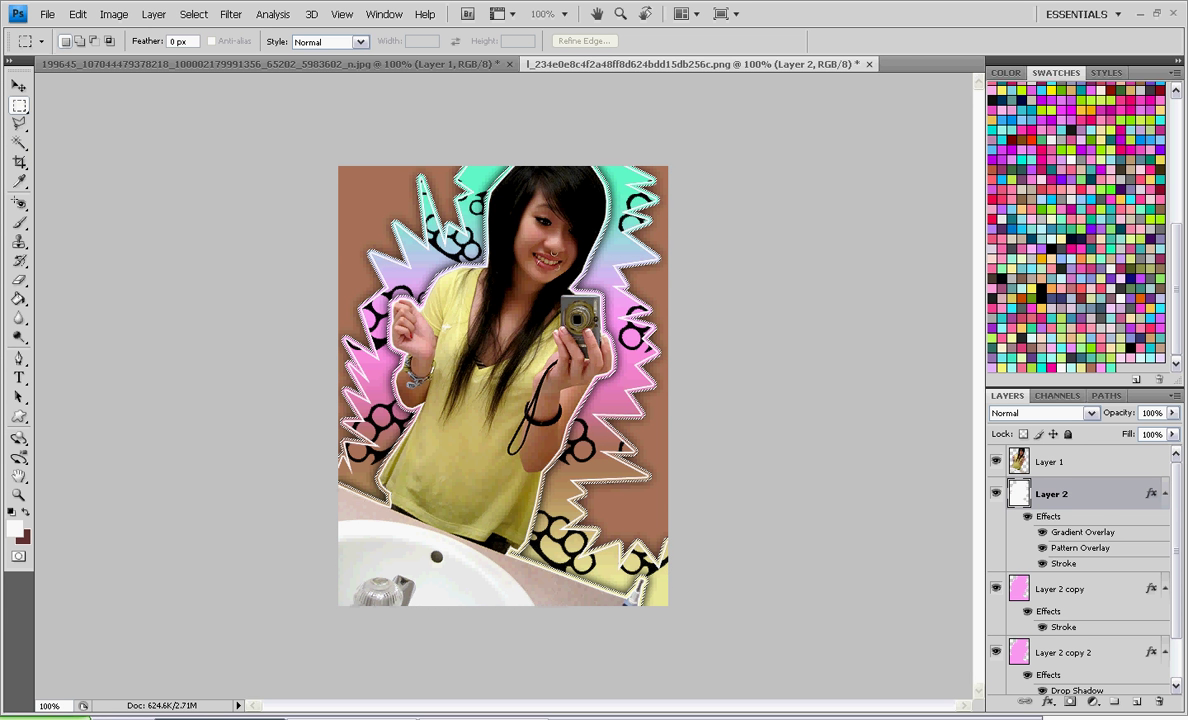
scroll(1090, 580, "down", 2)
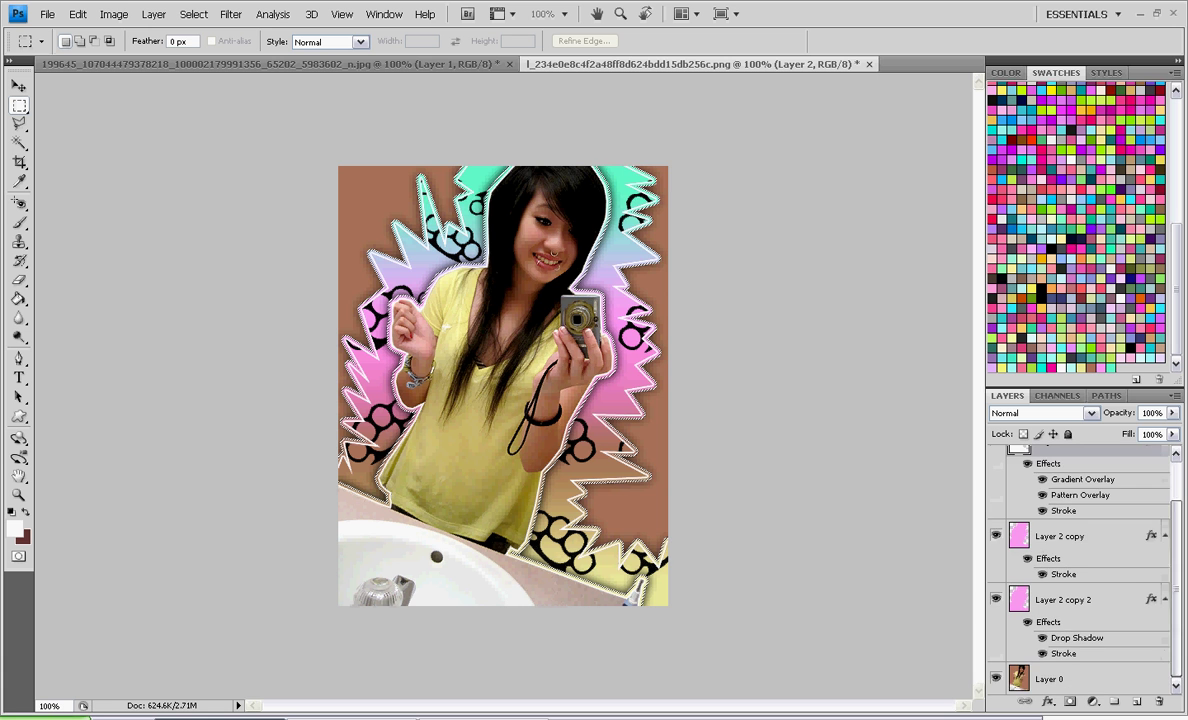
left_click(996, 679)
scroll(1080, 570, "up", 2)
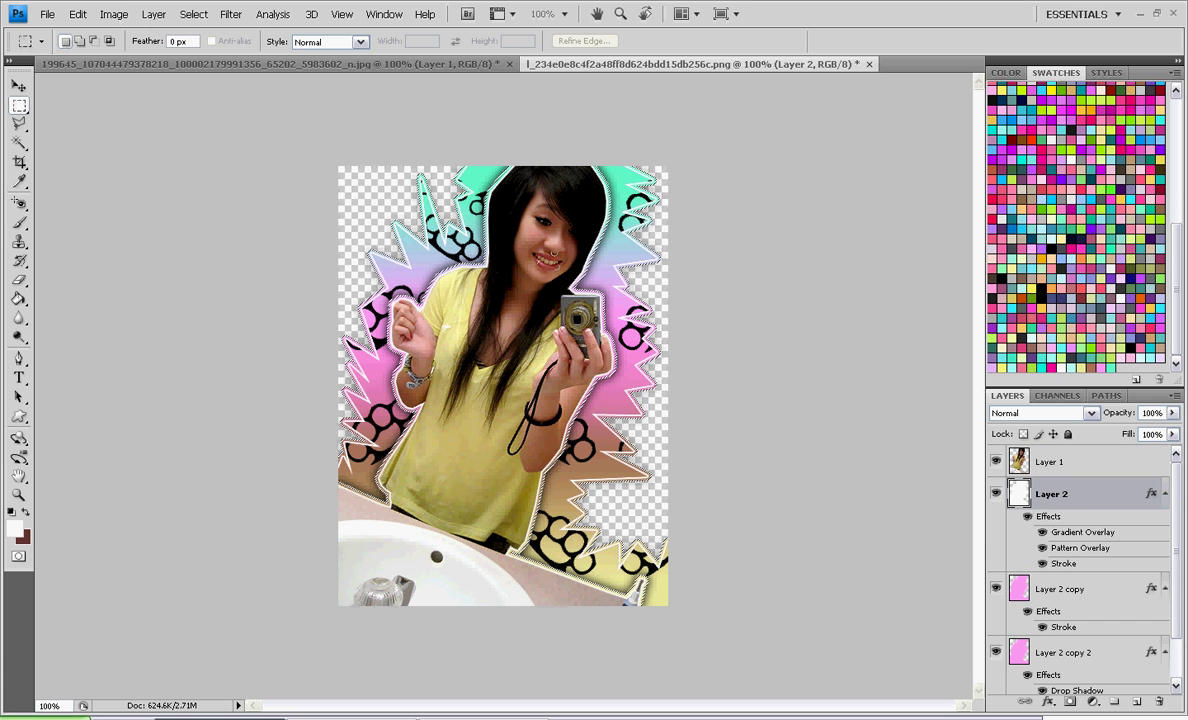
left_click(996, 461)
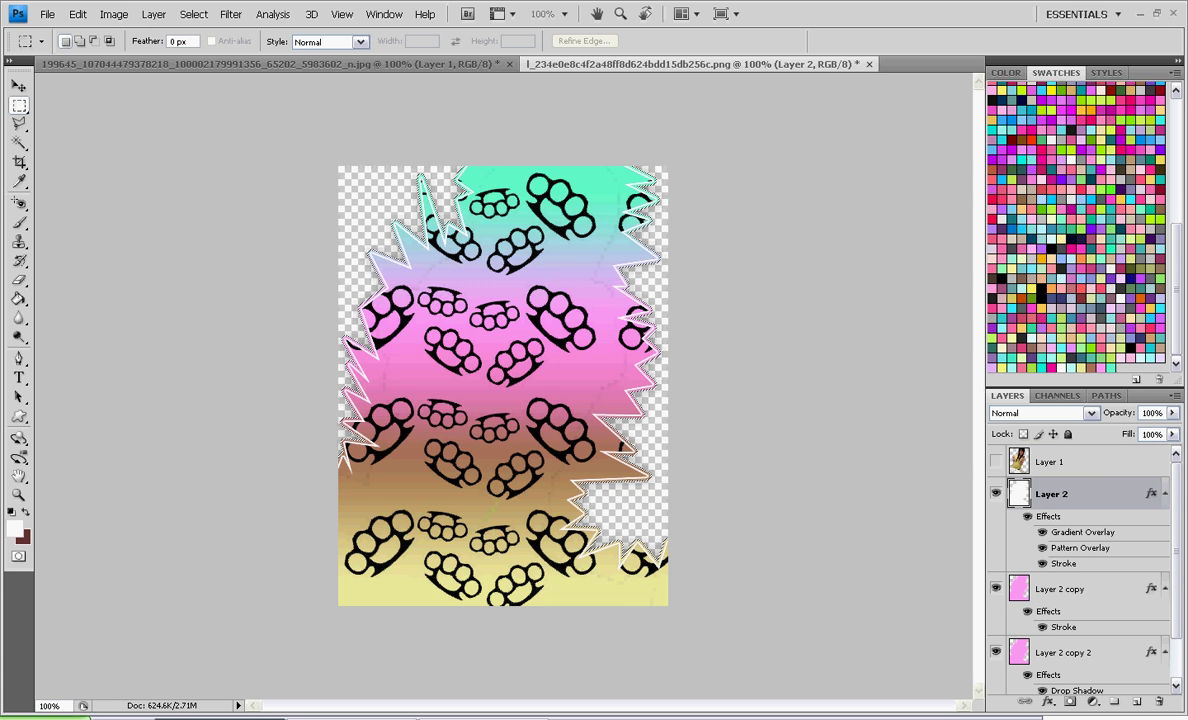
- Merge the visible Layer 2 and its two copies into one layer, and show Layer 0 and Layer 1 again
right_click(1096, 492)
left_click(1070, 461)
right_click(1110, 490)
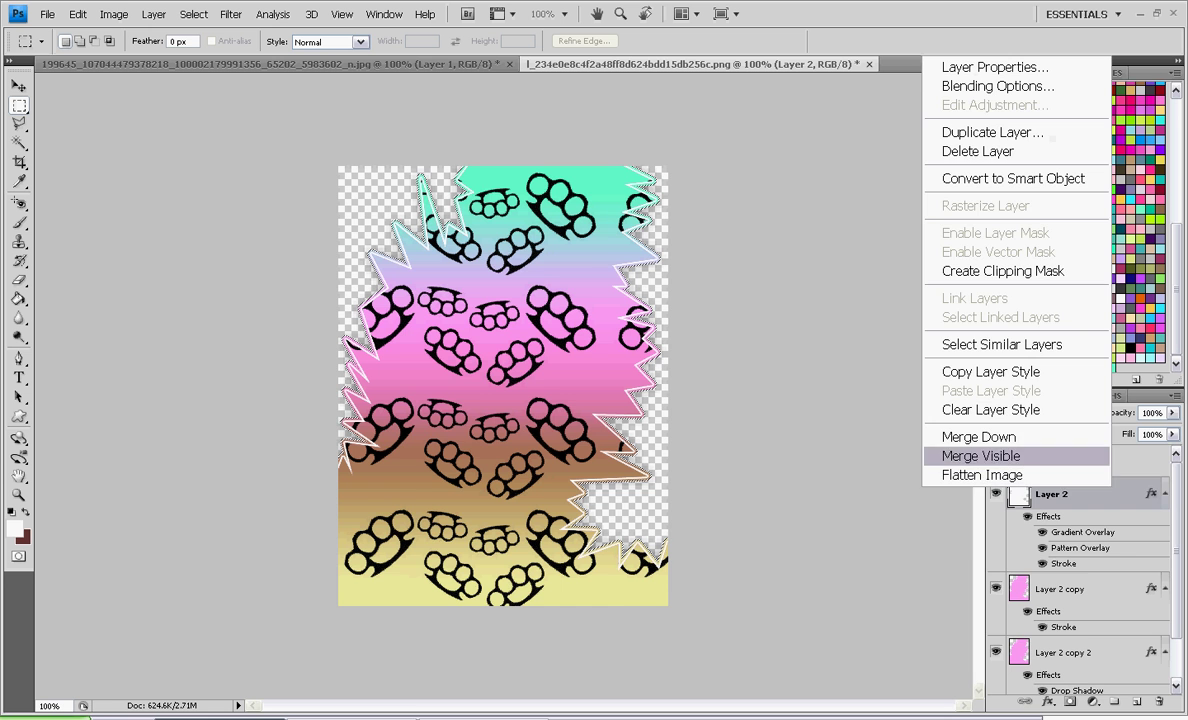
left_click(1000, 443)
left_click(996, 526)
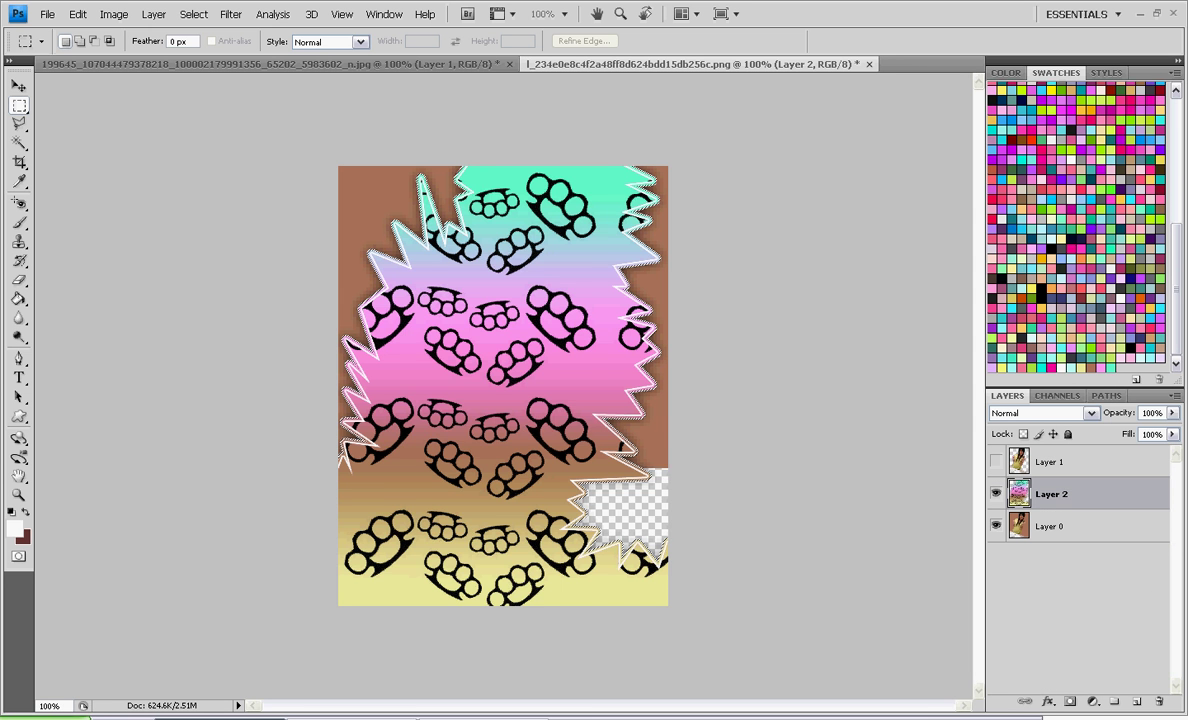
left_click(996, 462)
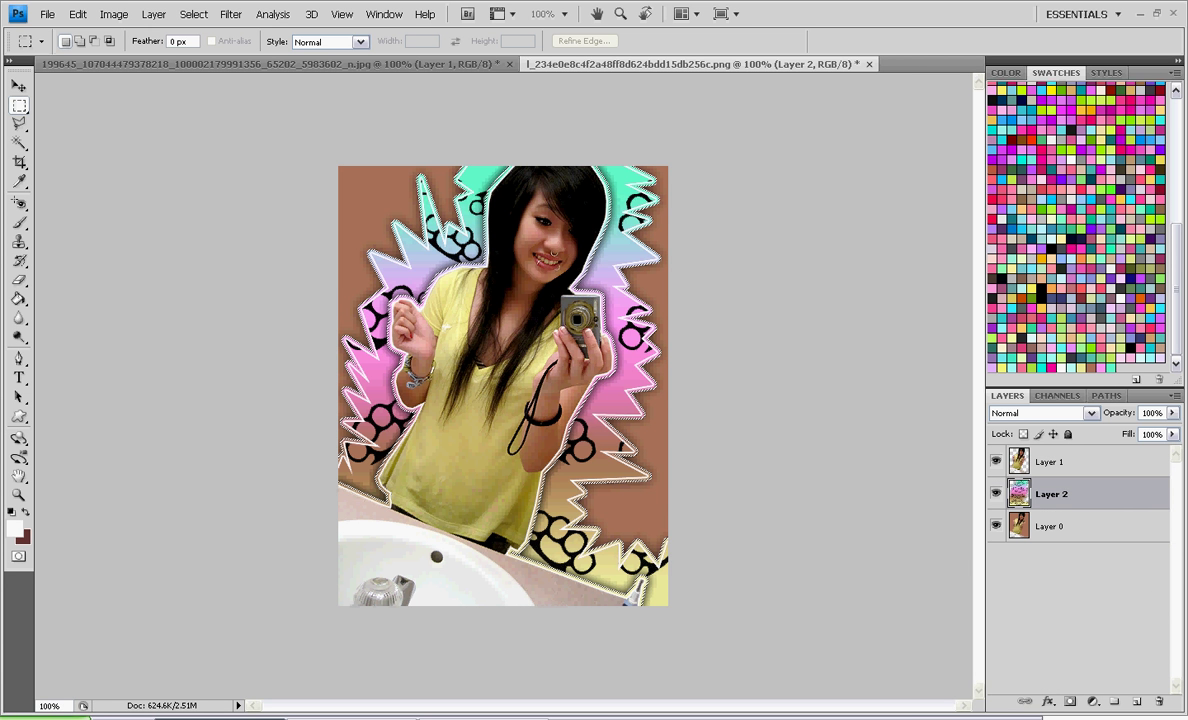
- Add a Pattern Overlay to Layer 0 using the grey diagonal-streak pattern
left_click(1082, 526)
double_click(1013, 530)
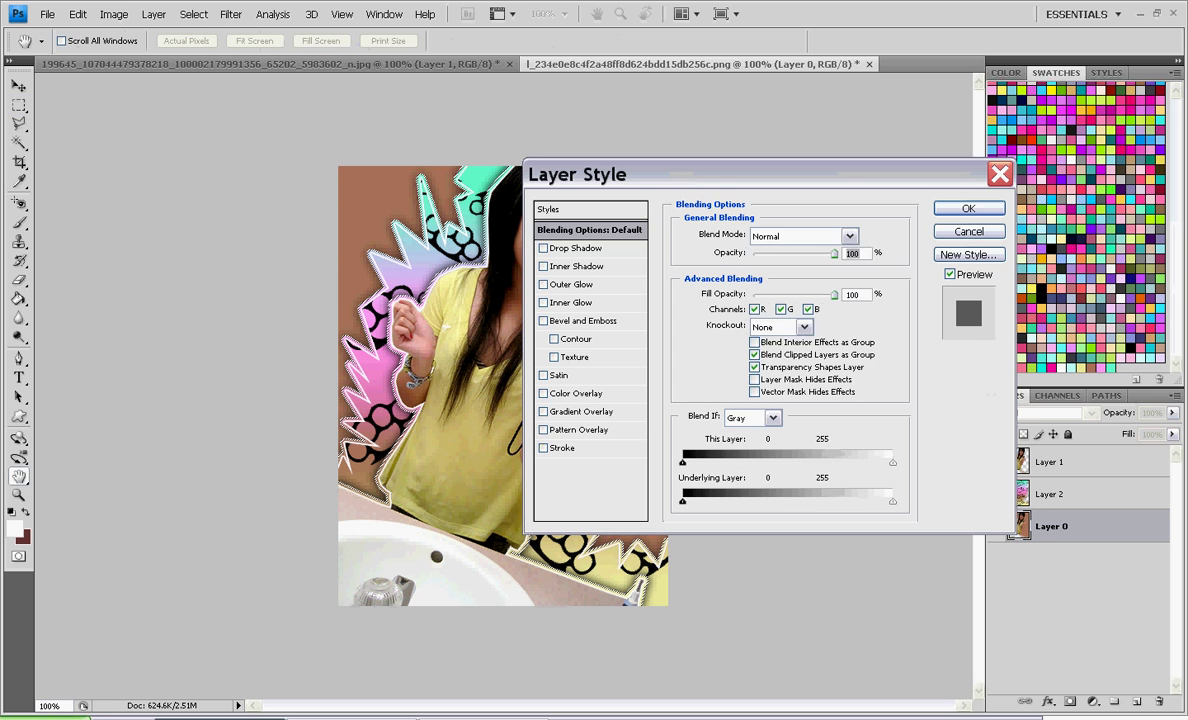
left_click(583, 430)
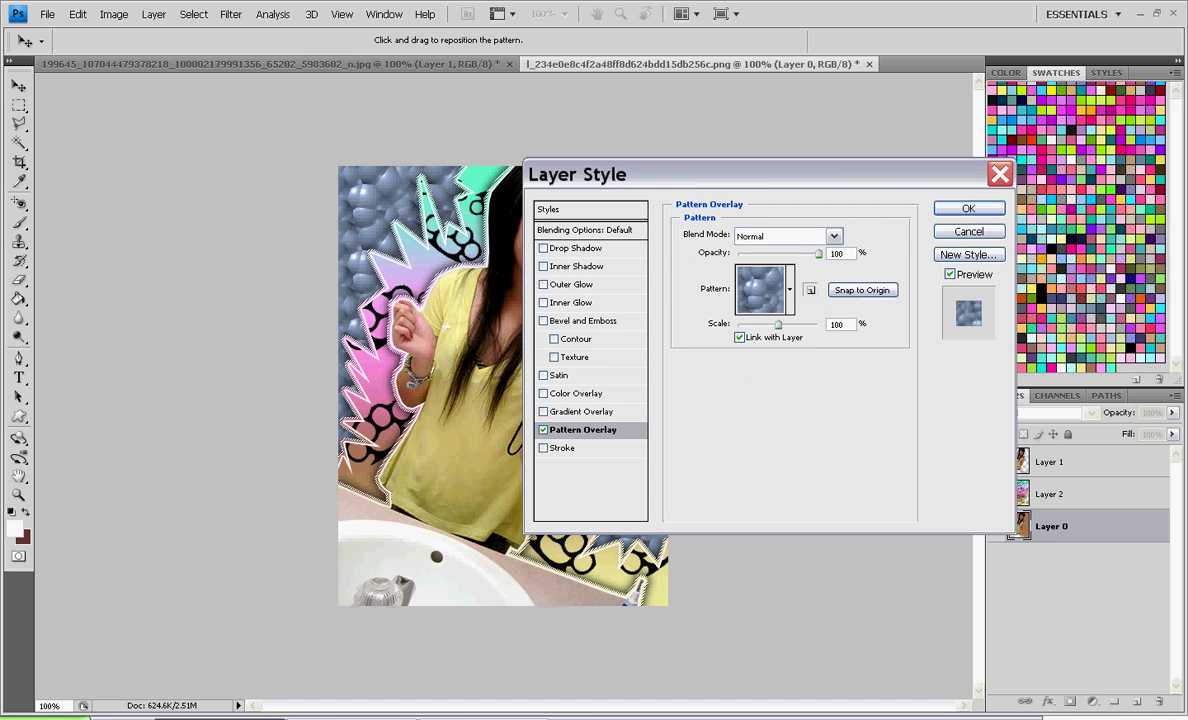
left_click(790, 290)
scroll(750, 380, "down", 10)
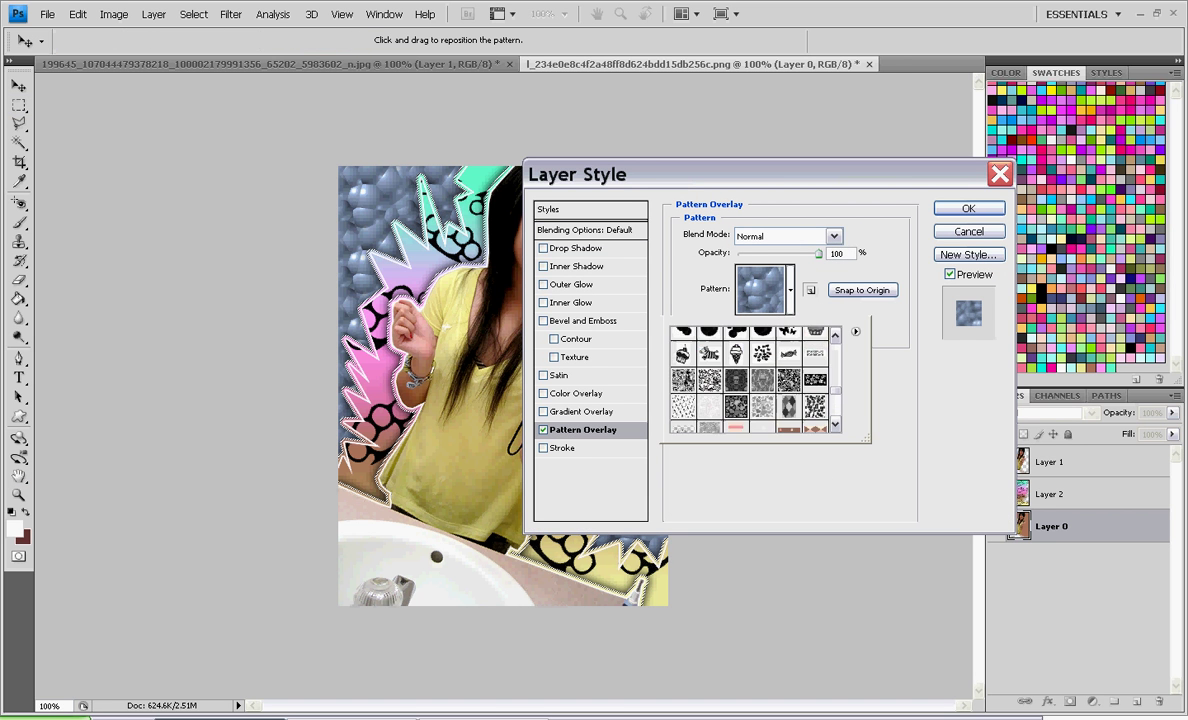
scroll(750, 380, "down", 8)
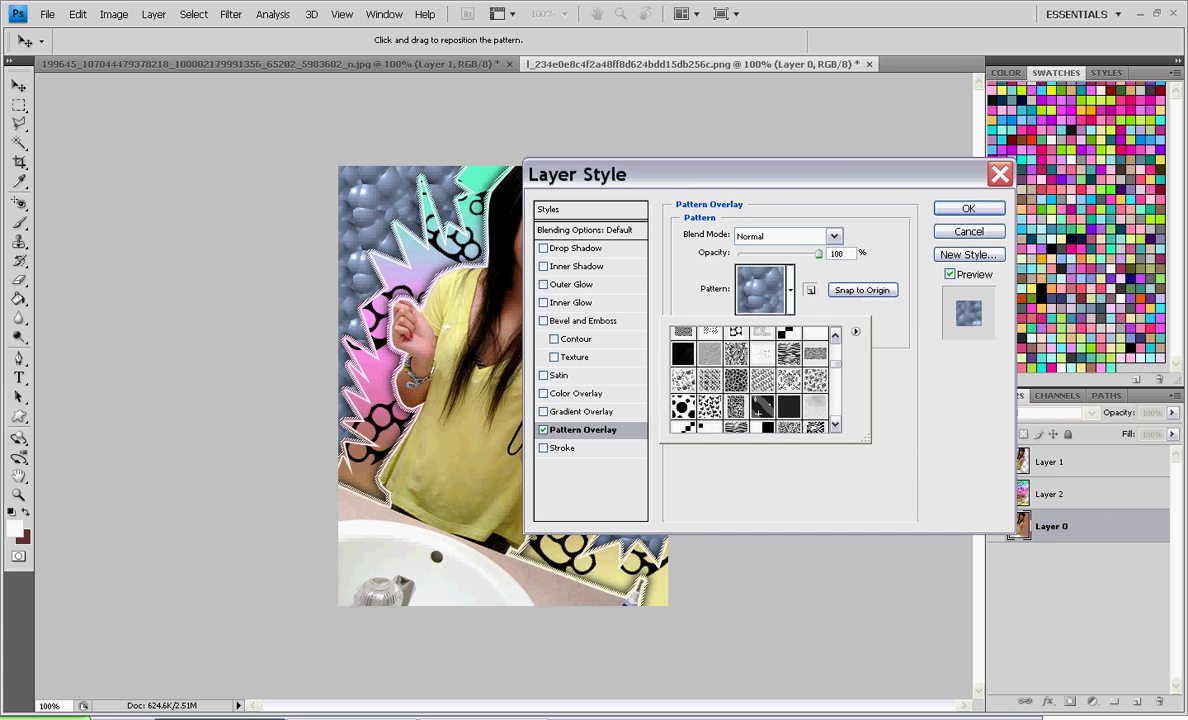
left_click(709, 367)
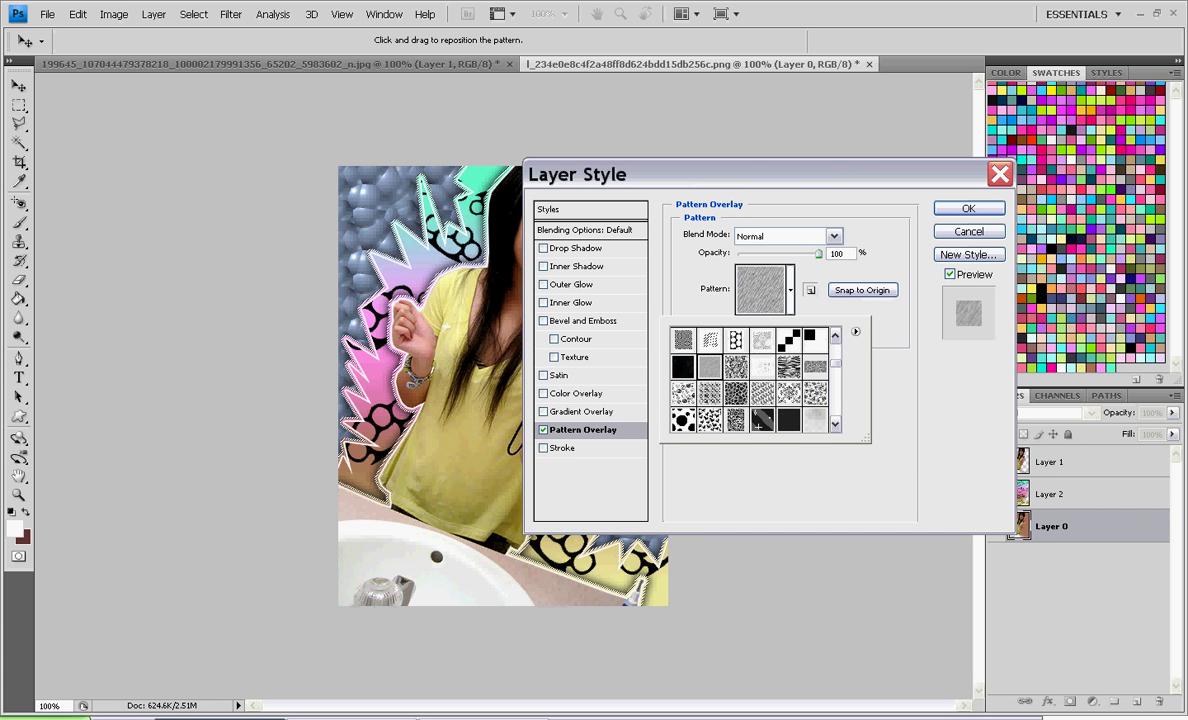
- Compare blend modes for Layer 0's Pattern Overlay and apply Overlay
left_click(780, 236)
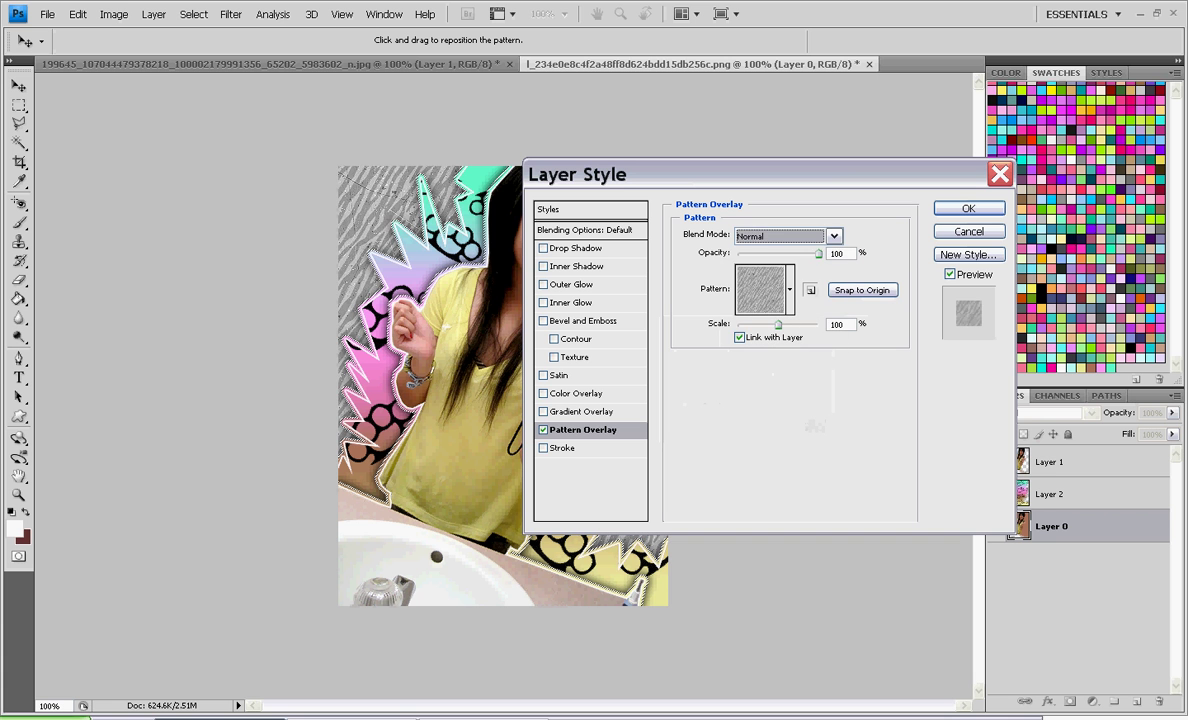
key("Down")
key("Down")
key("Down")
key("Down")
key("Down")
key("Down")
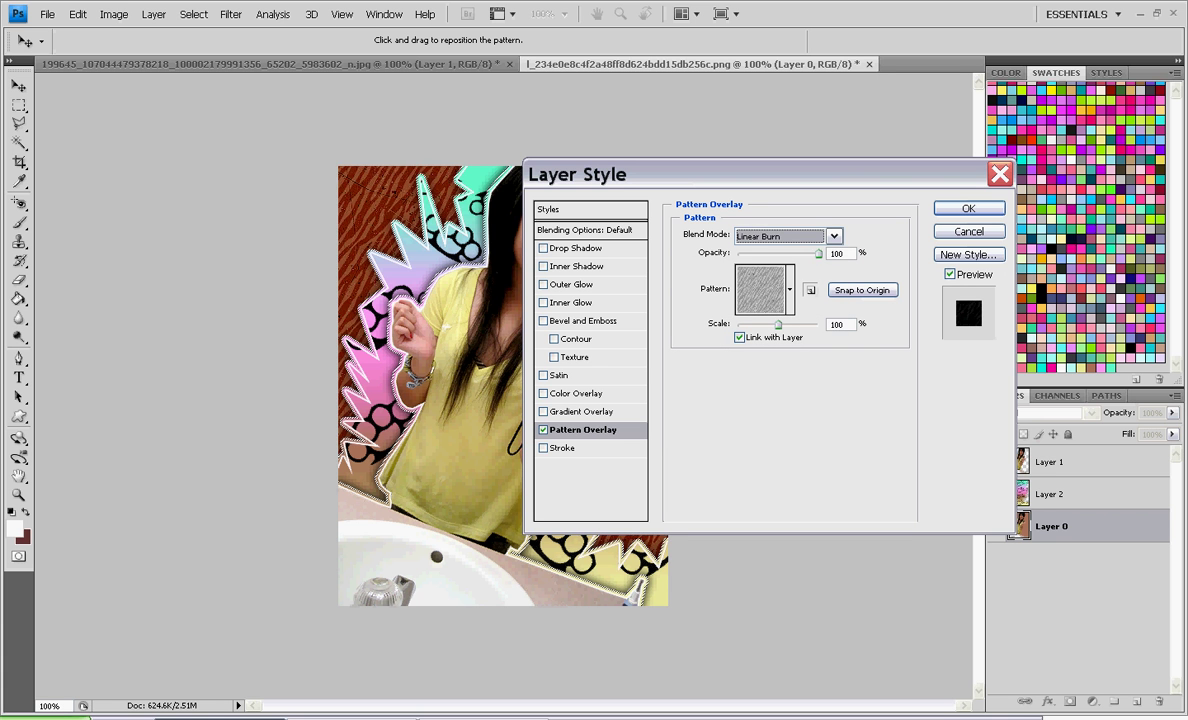
key("Down")
key("Down")
key("Down")
key("Down")
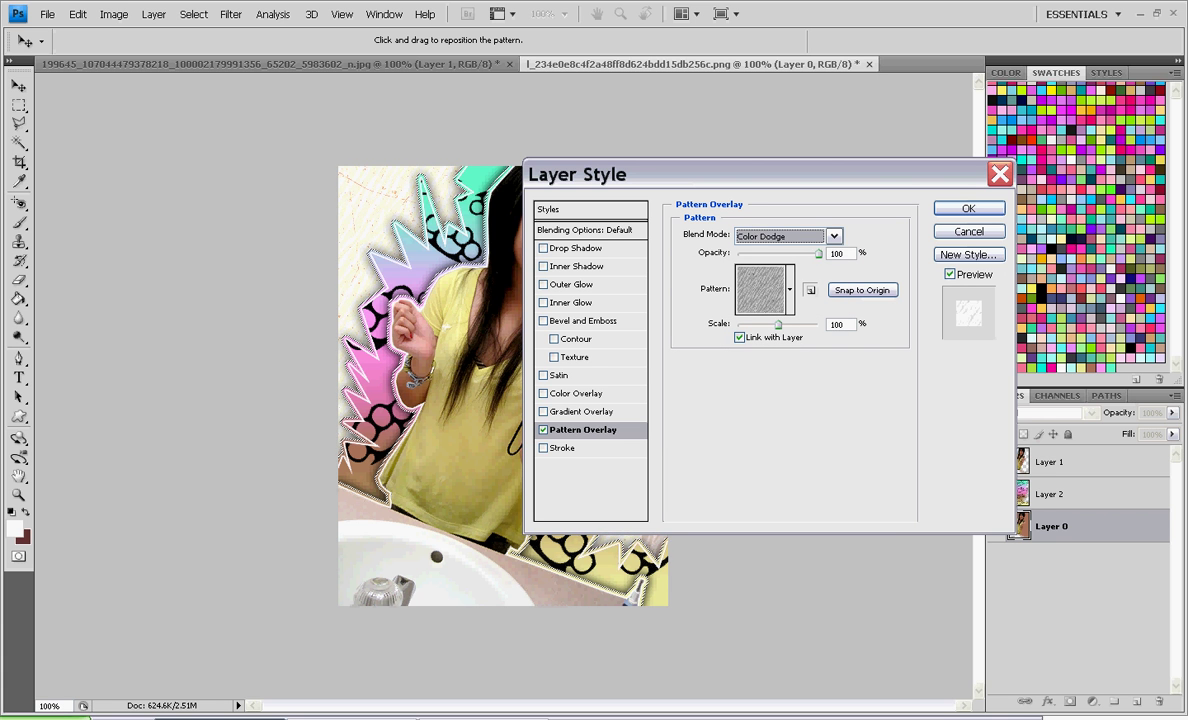
key("Down")
key("Down")
key("Down")
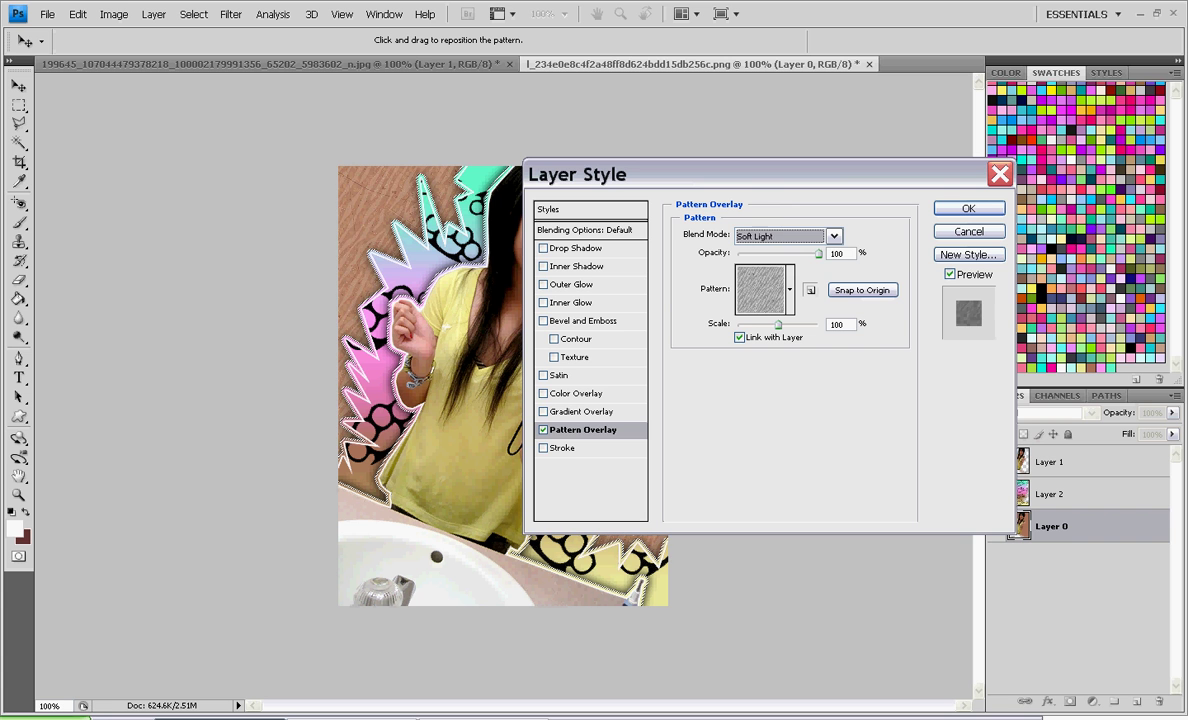
key("Up")
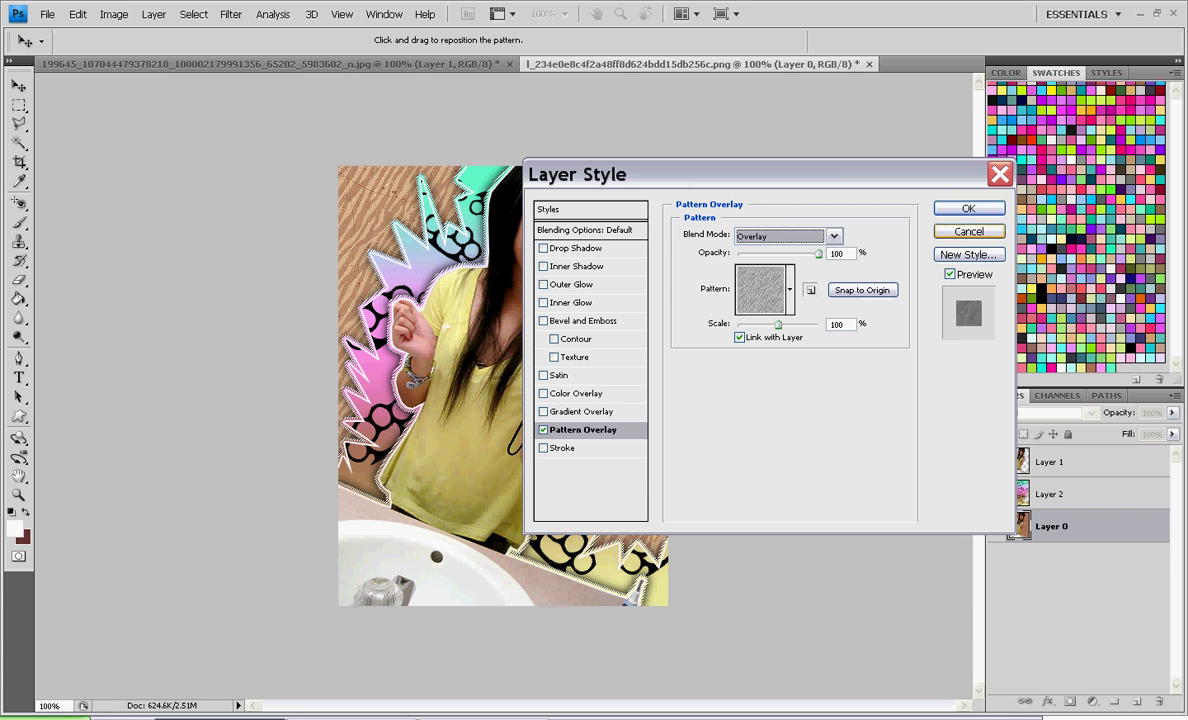
key("Return")
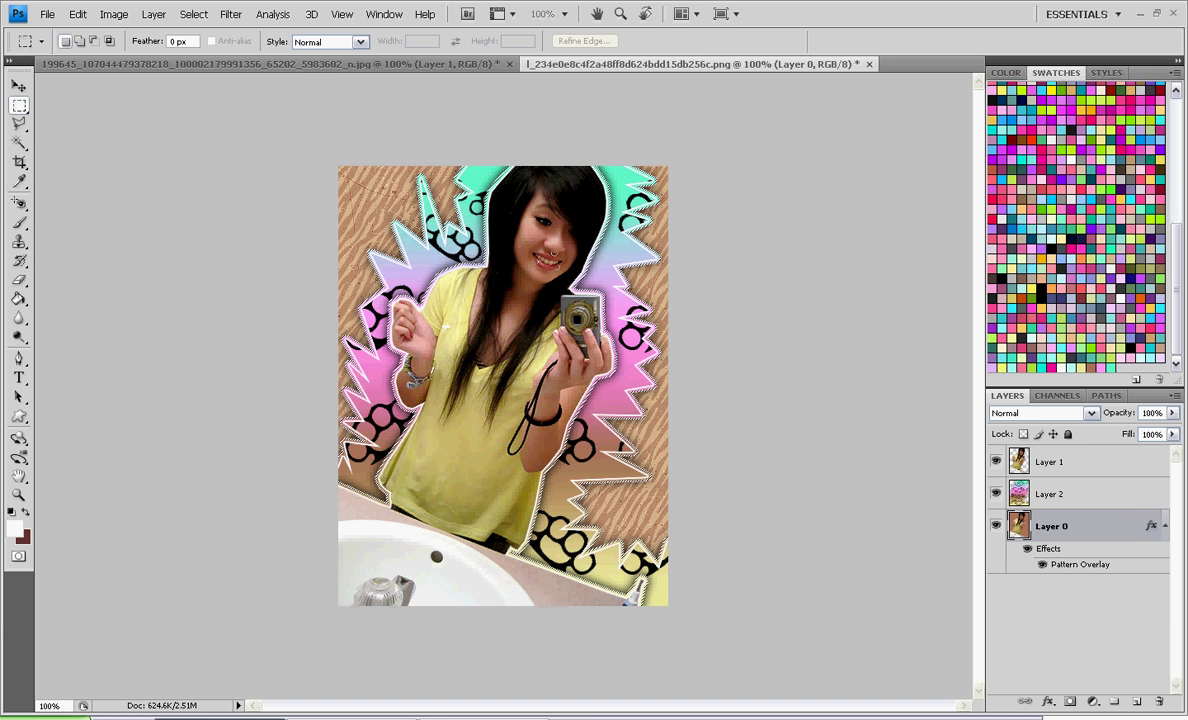
- Add uniform monochromatic noise of 30.68% to Layer 0 and merge all visible layers into one
left_click(1078, 494)
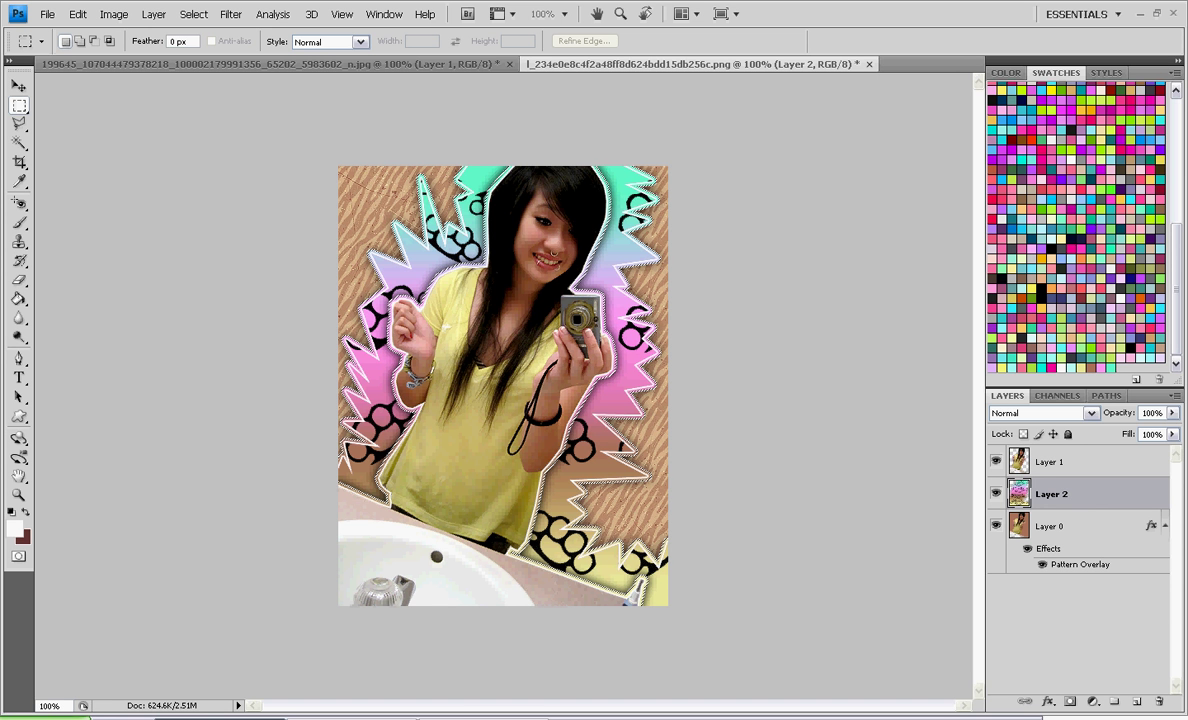
left_click(1050, 526)
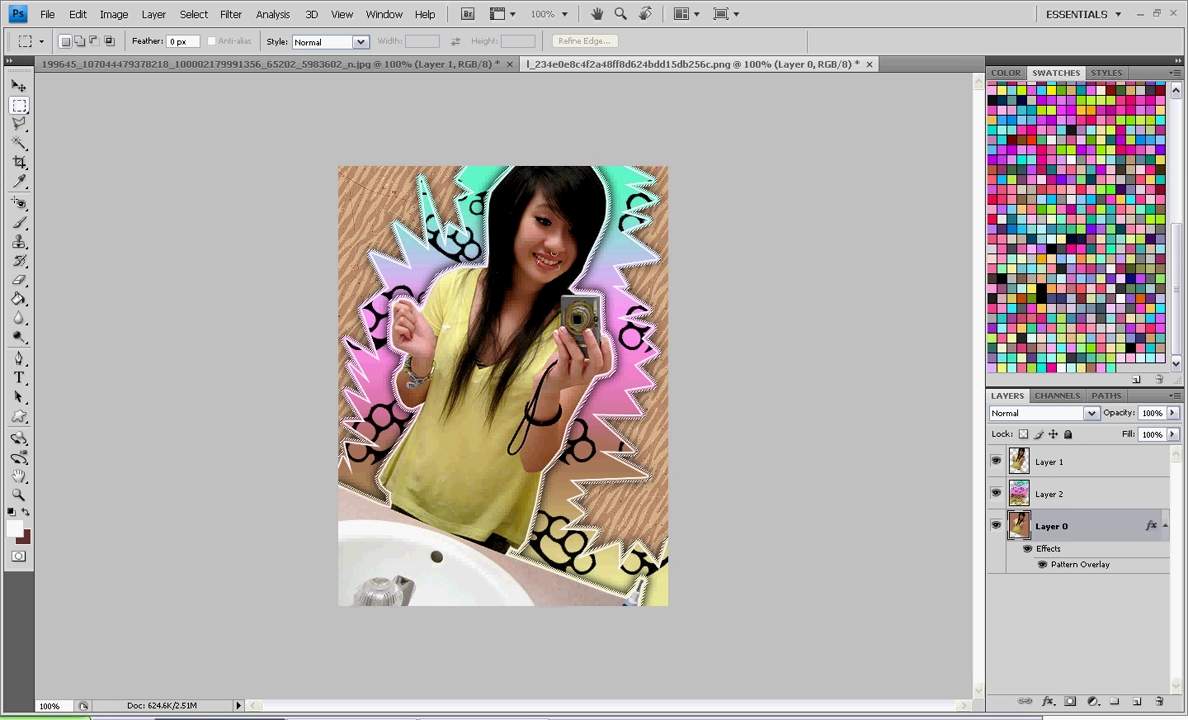
left_click(230, 14)
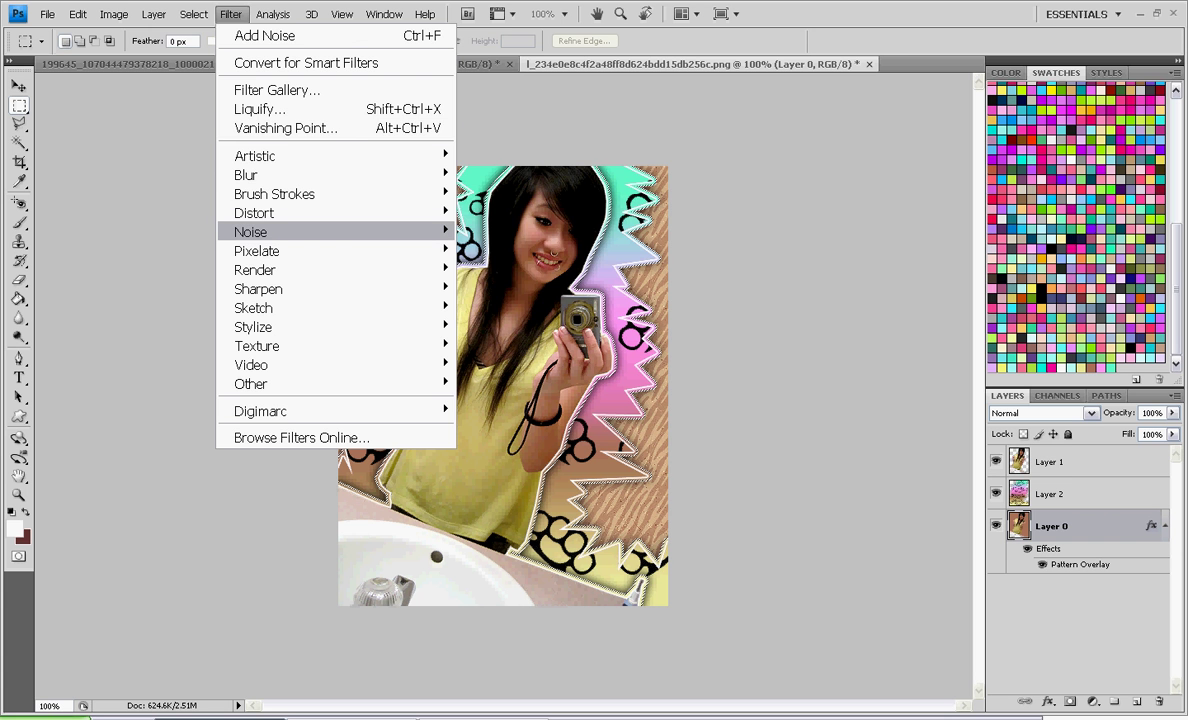
mouse_move(300, 231)
left_click(500, 229)
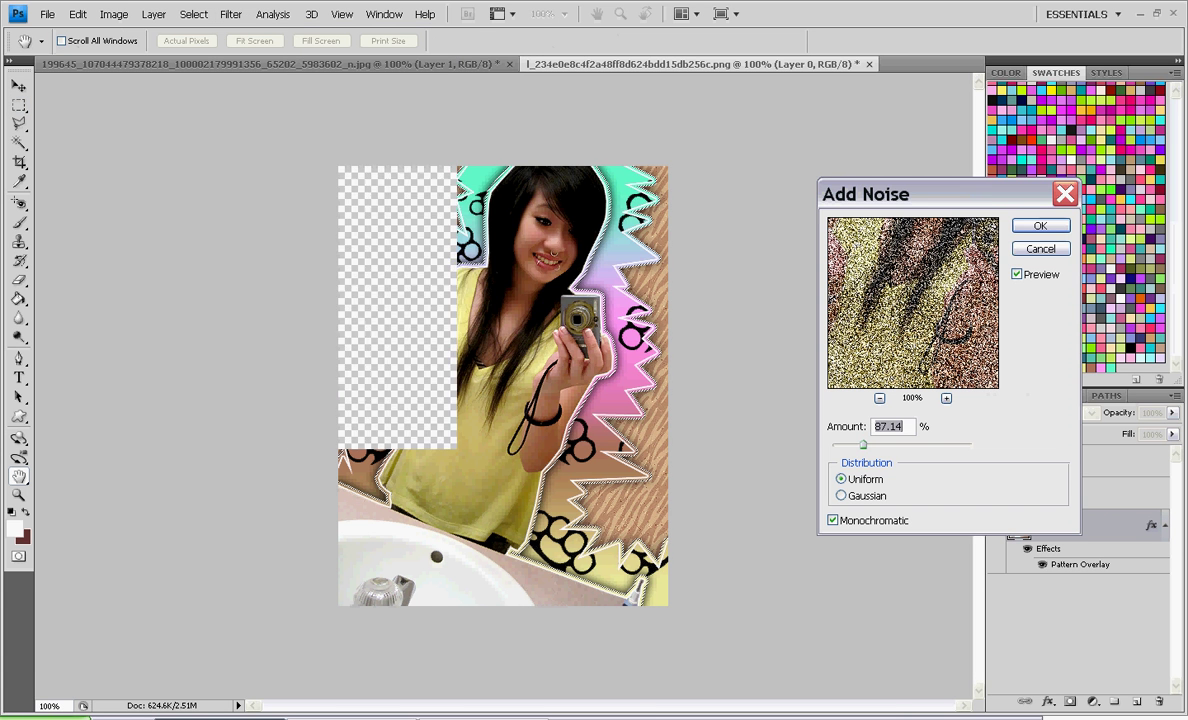
left_click_drag(863, 445, 843, 444)
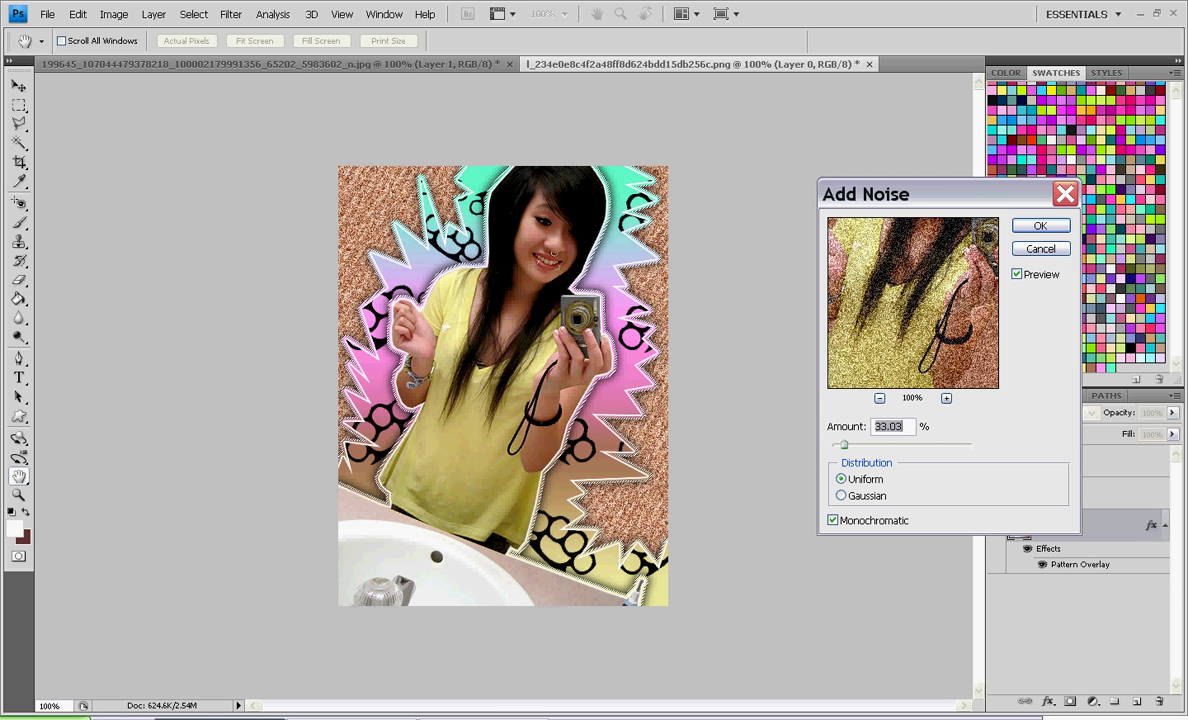
left_click_drag(844, 445, 843, 445)
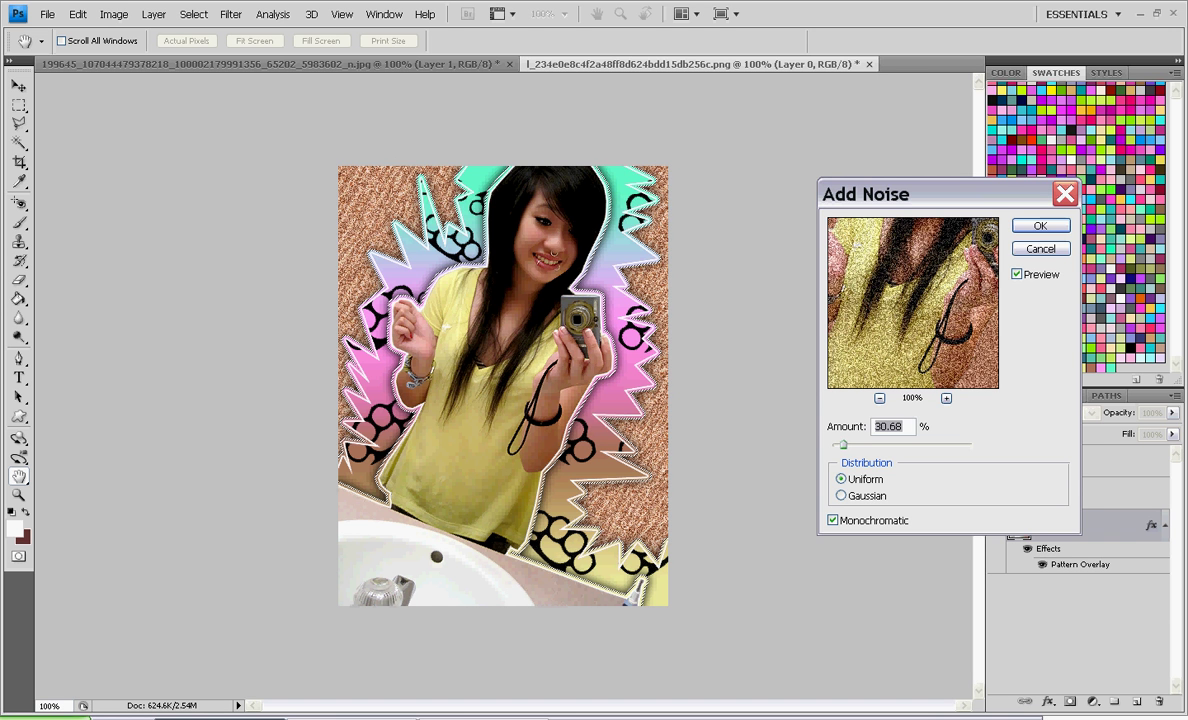
left_click(1041, 226)
key("Return")
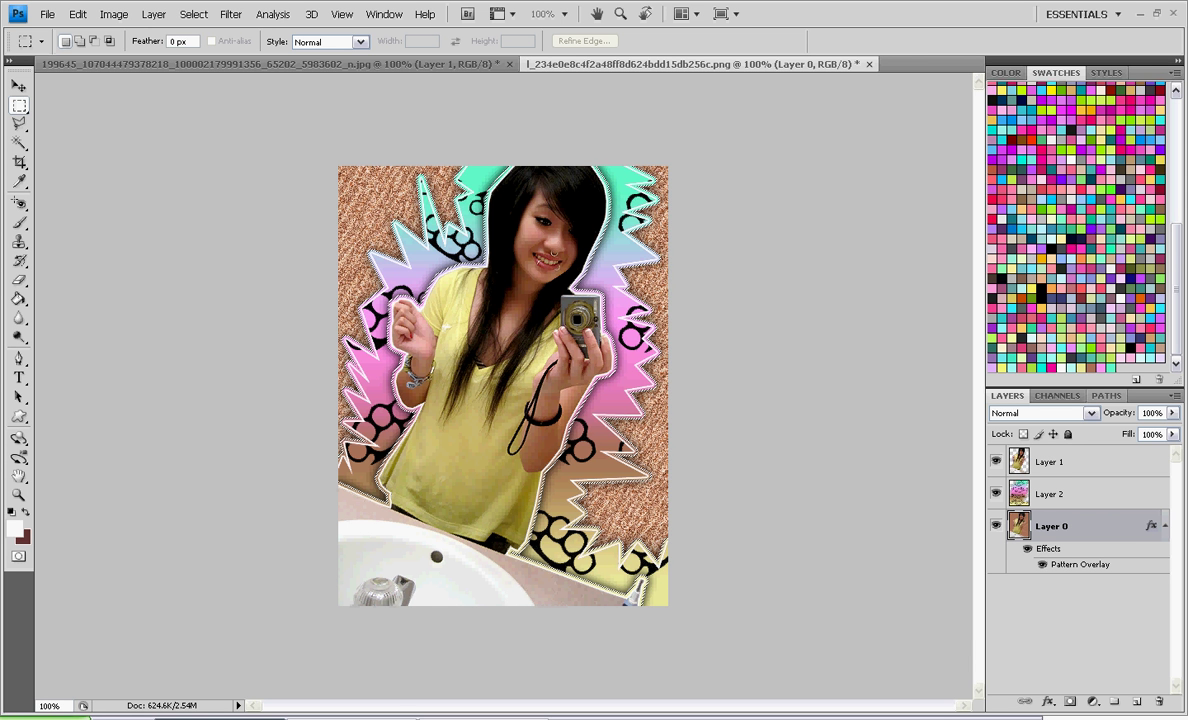
right_click(1105, 523)
left_click(990, 490)
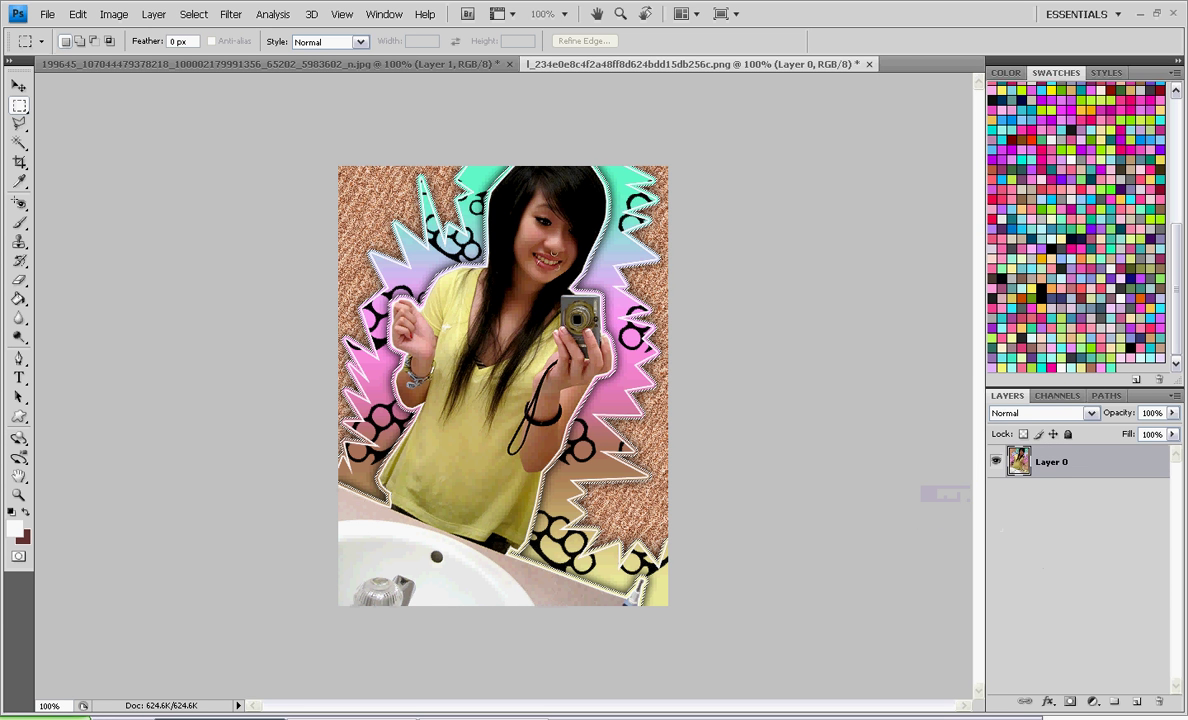
- Activate the Type tool and open the font choices for the text
key("t")
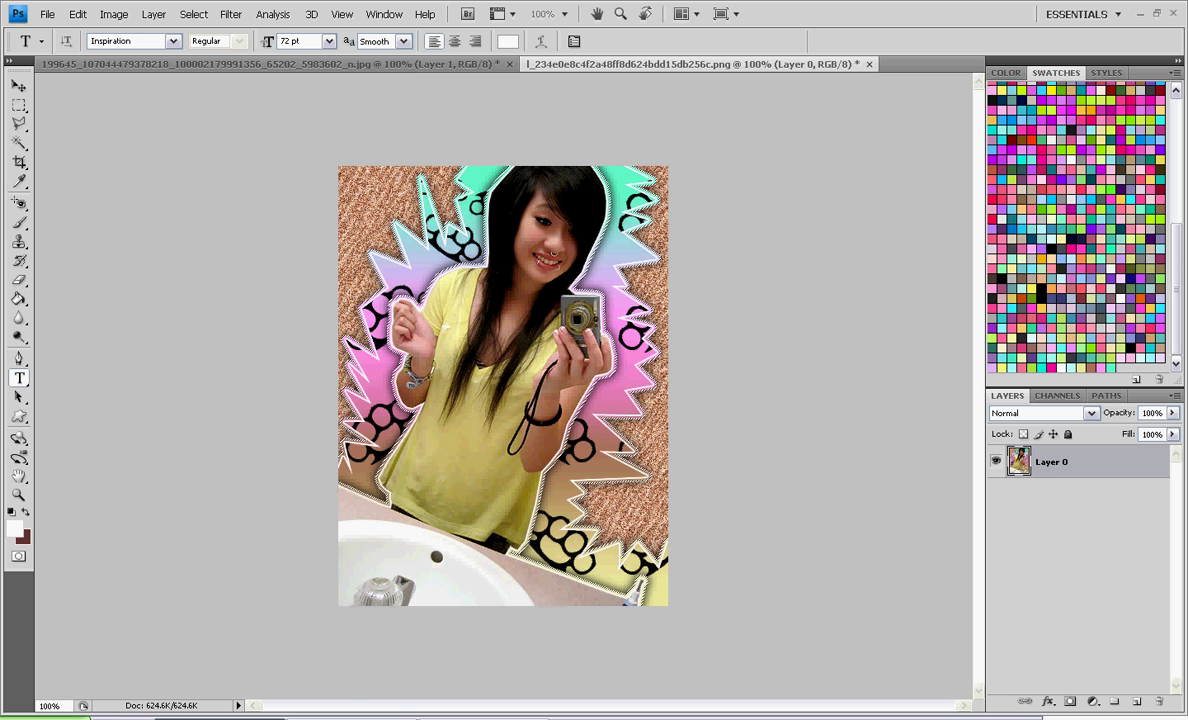
left_click(173, 41)
left_click(173, 41)
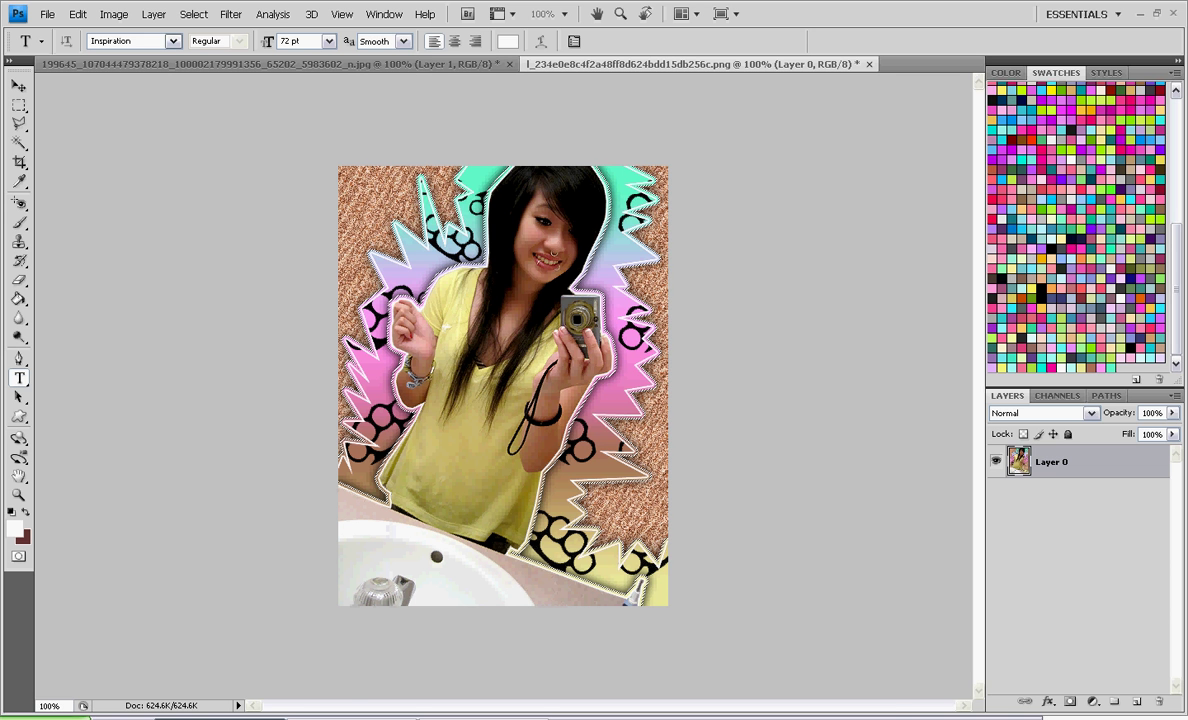